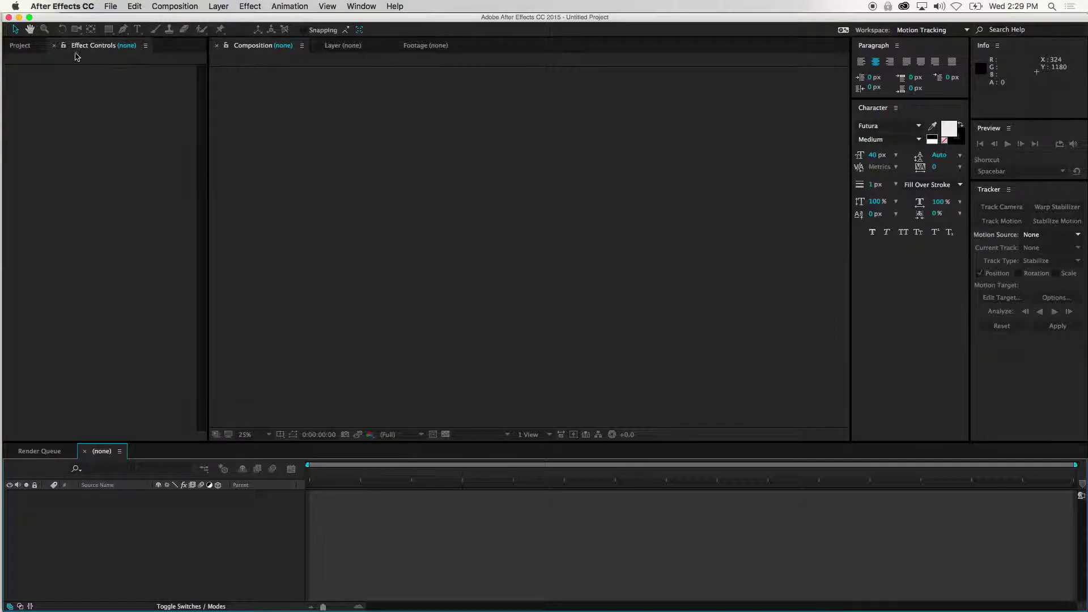
Import sultan takes off.psd as Composition - Retain Layer Sizes with editable layer styles
{"action": "left_click", "coordinate": [22, 49]}
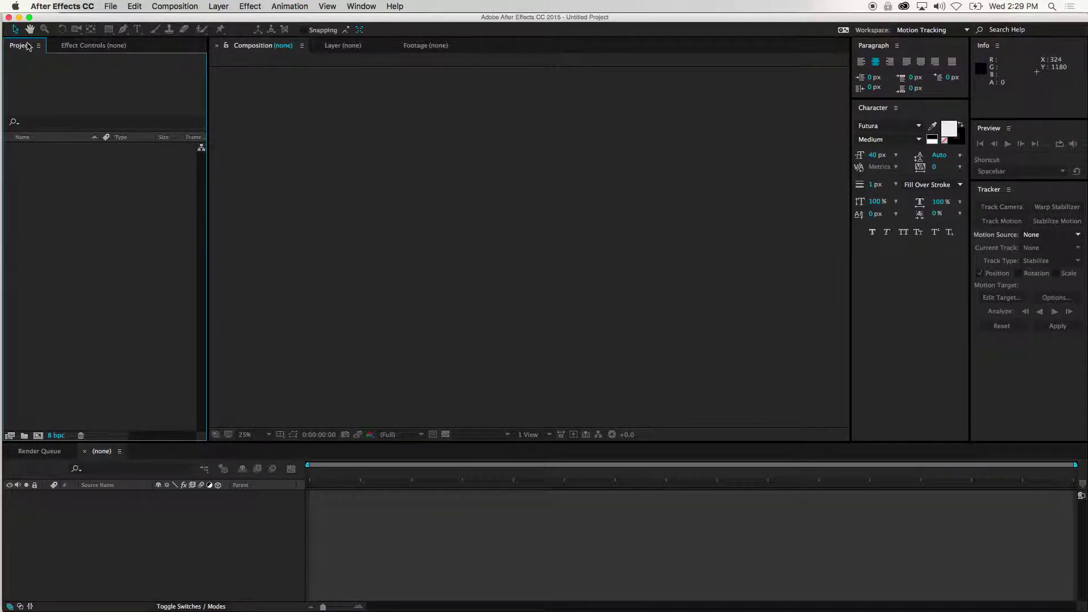
{"action": "left_click", "coordinate": [109, 6]}
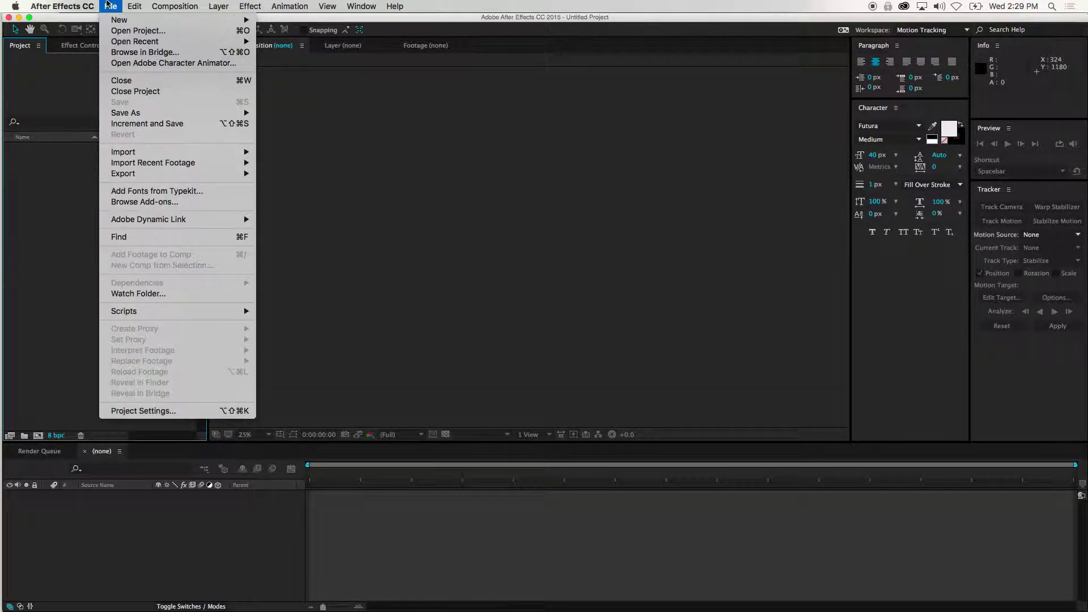
{"action": "mouse_move", "coordinate": [143, 154]}
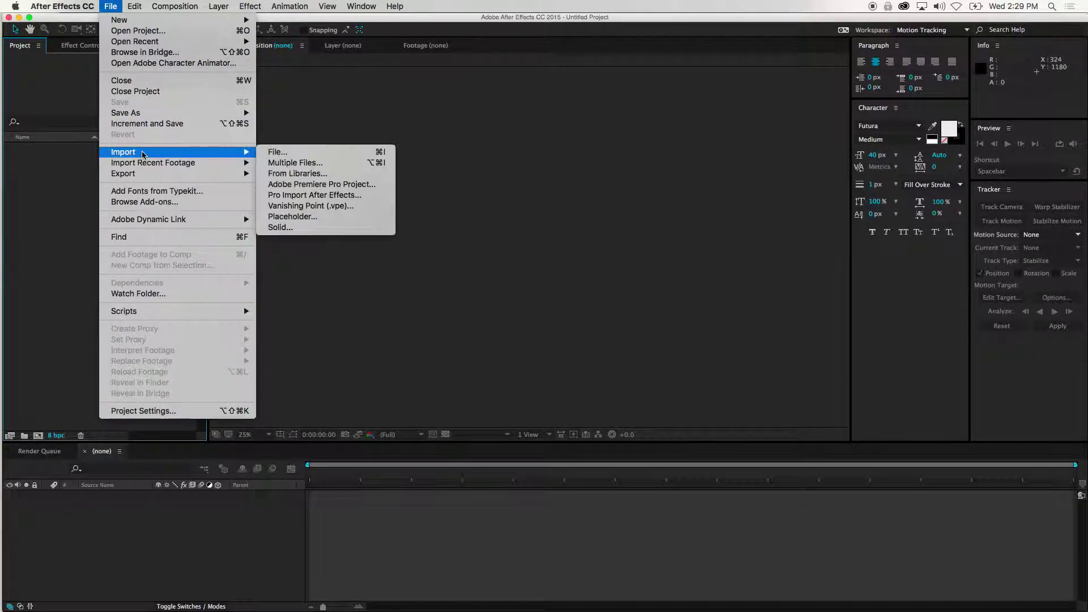
{"action": "left_click", "coordinate": [284, 152]}
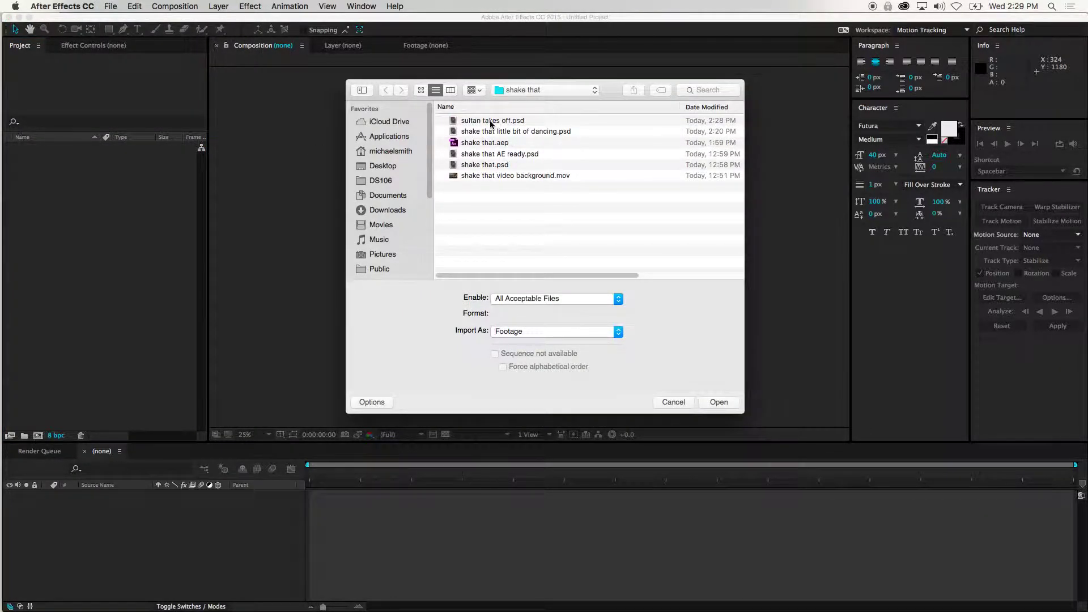
{"action": "left_click", "coordinate": [491, 122]}
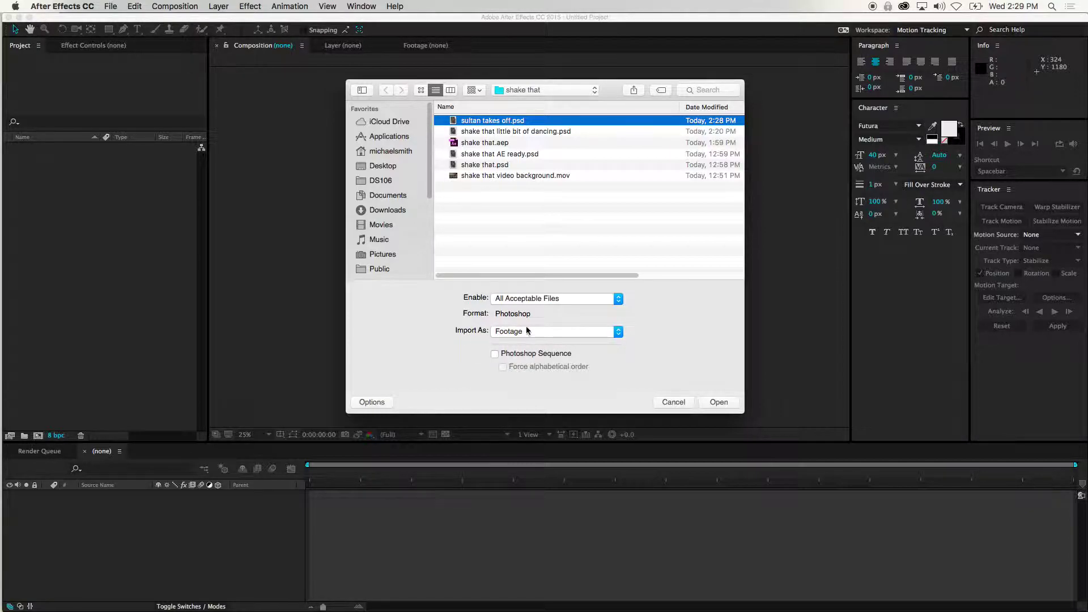
{"action": "left_click", "coordinate": [545, 332]}
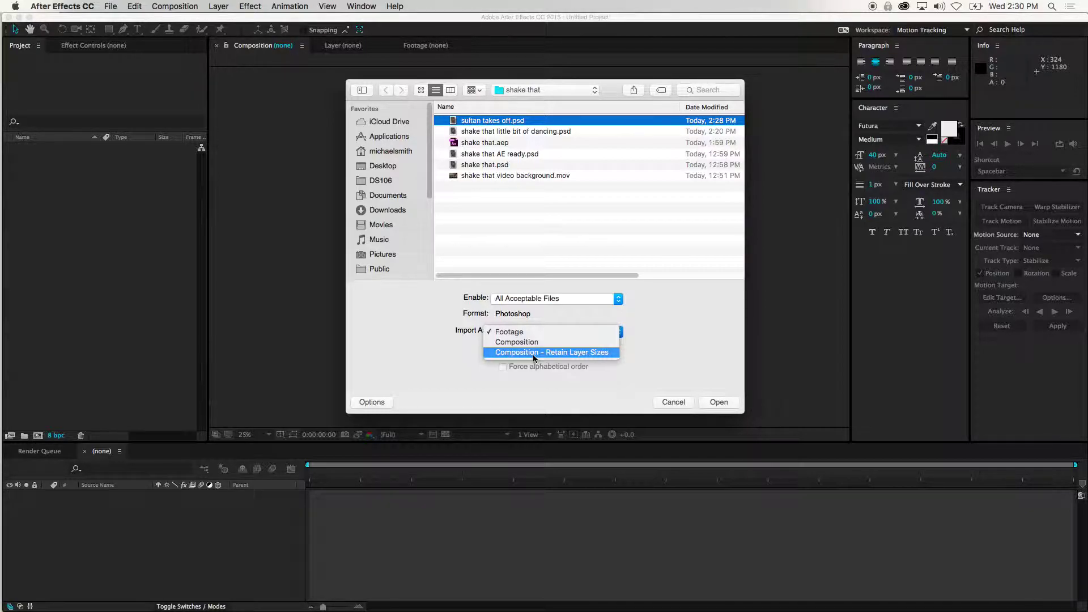
{"action": "left_click", "coordinate": [533, 353]}
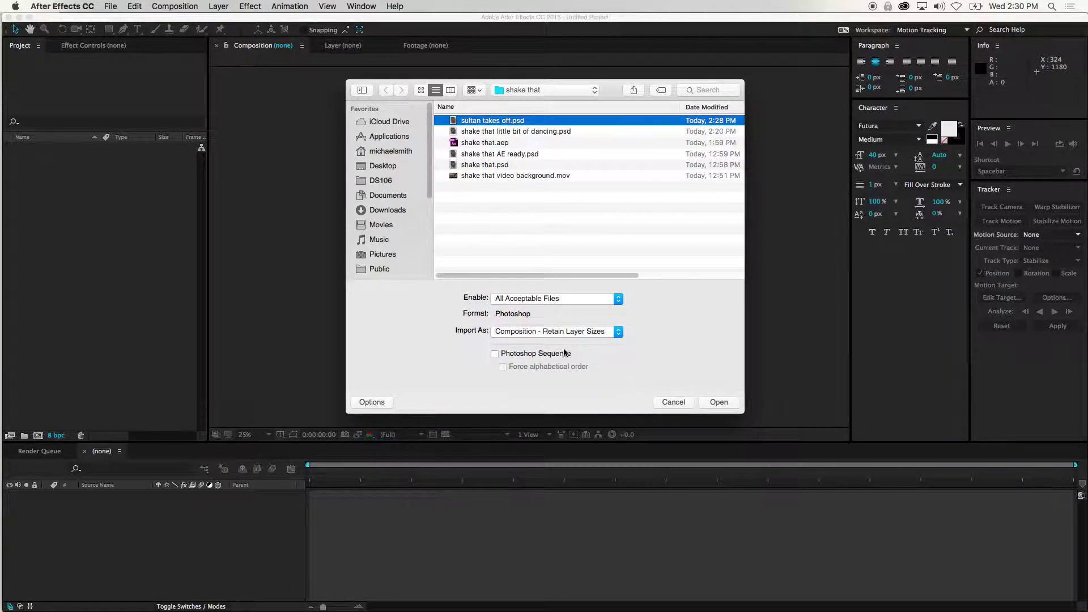
{"action": "left_click", "coordinate": [717, 402]}
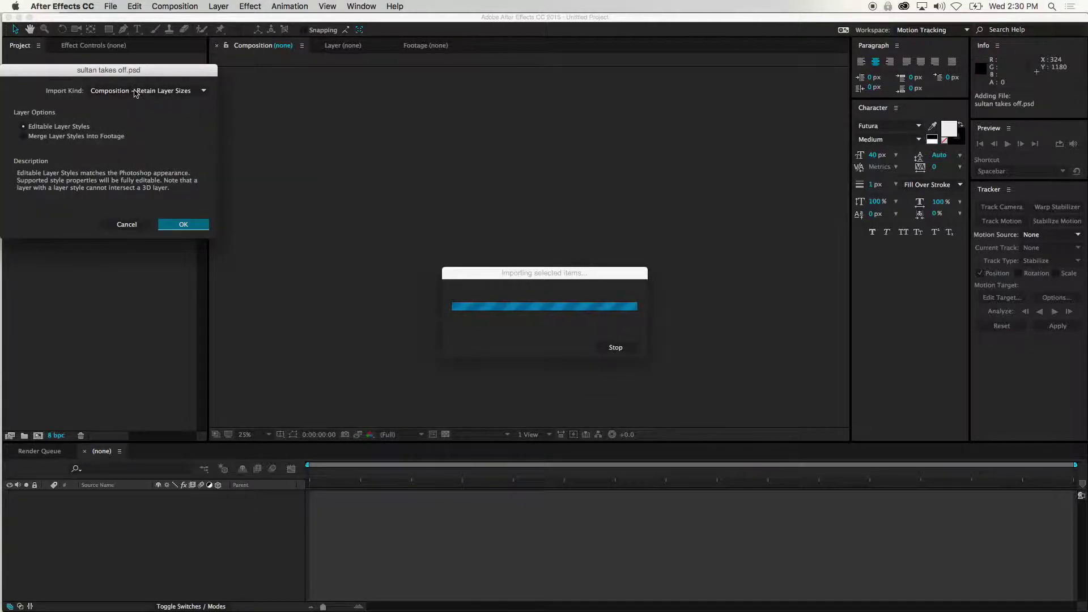
{"action": "left_click_drag", "start_coordinate": [113, 73], "coordinate": [562, 83]}
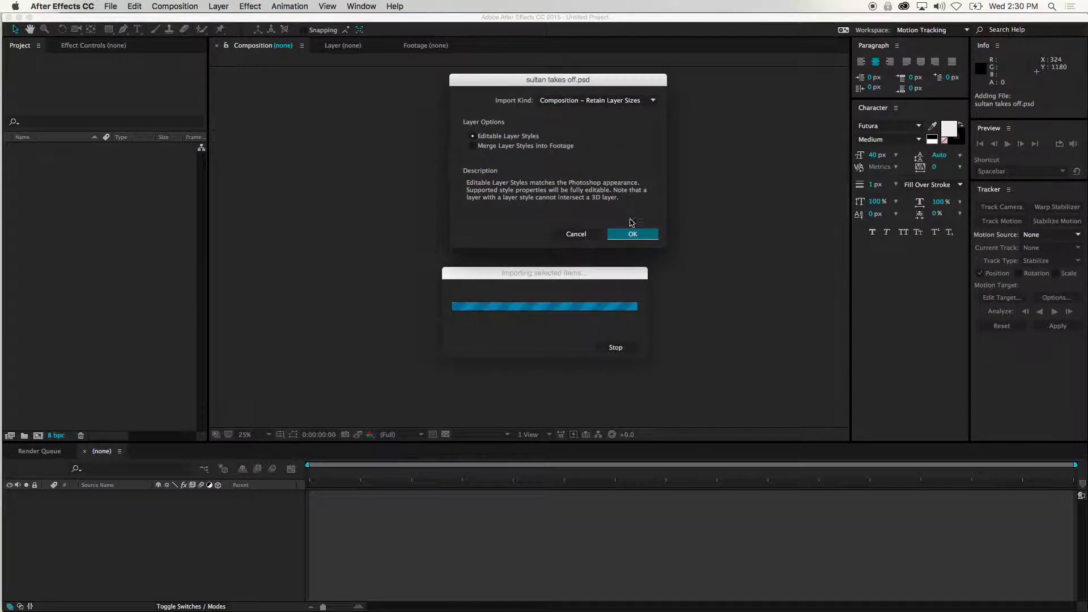
{"action": "left_click", "coordinate": [636, 235]}
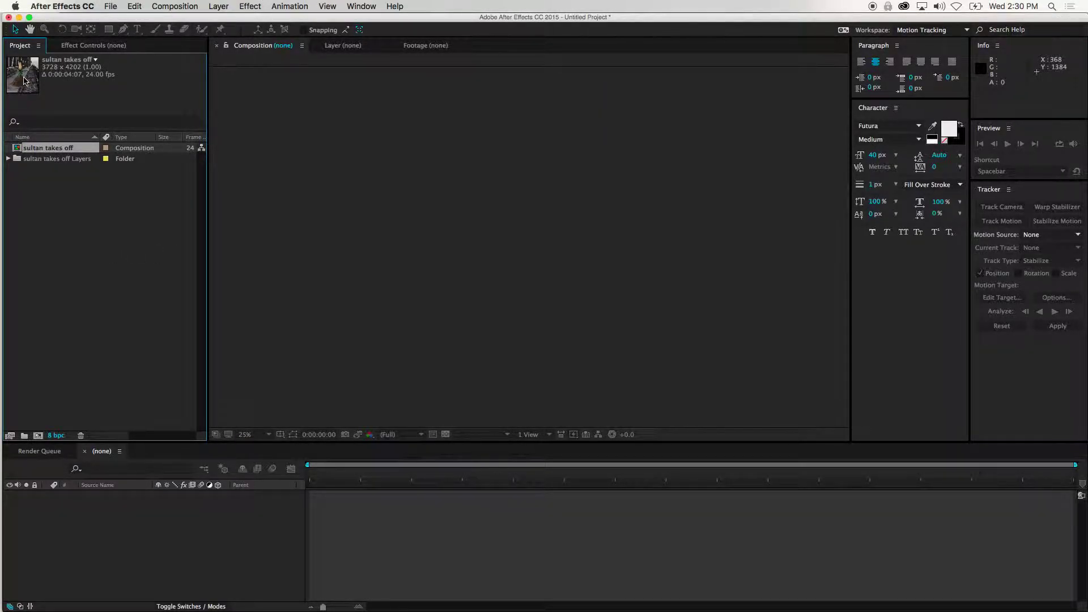
Expand the sultan takes off Layers folder and compare its items with the document's layers in Photoshop, returning to After Effects
{"action": "left_click", "coordinate": [9, 159]}
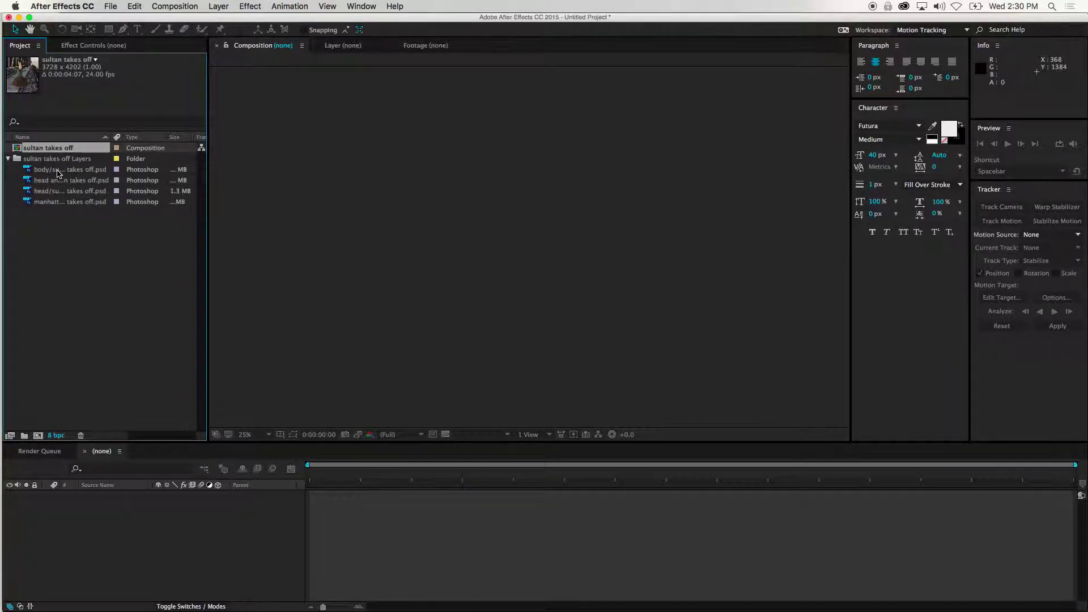
{"action": "key", "text": "super+Tab"}
{"action": "key", "text": "super+Tab"}
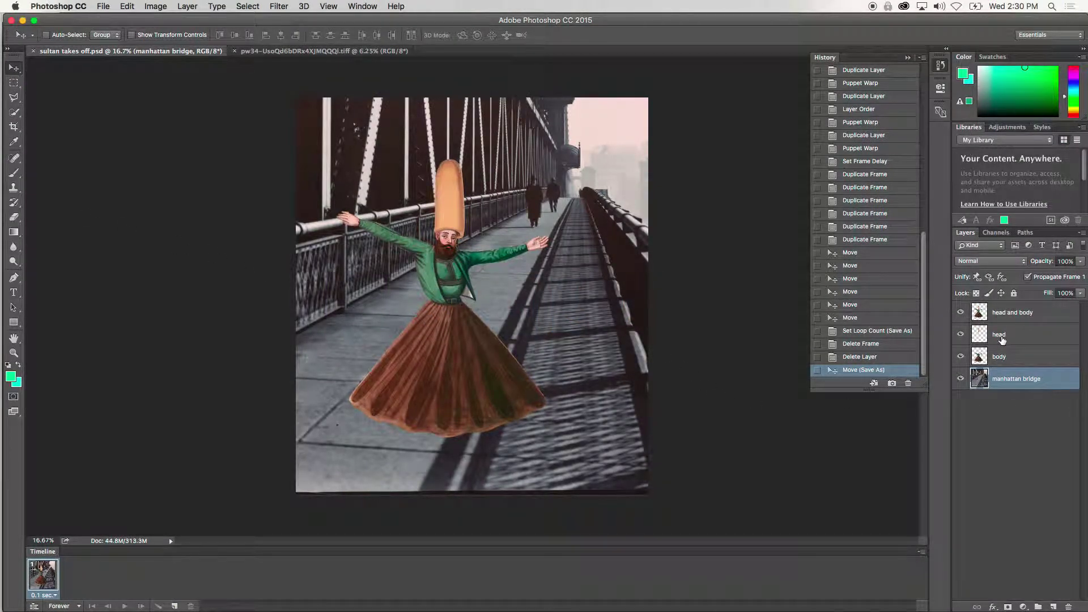
{"action": "key", "text": "super+Tab"}
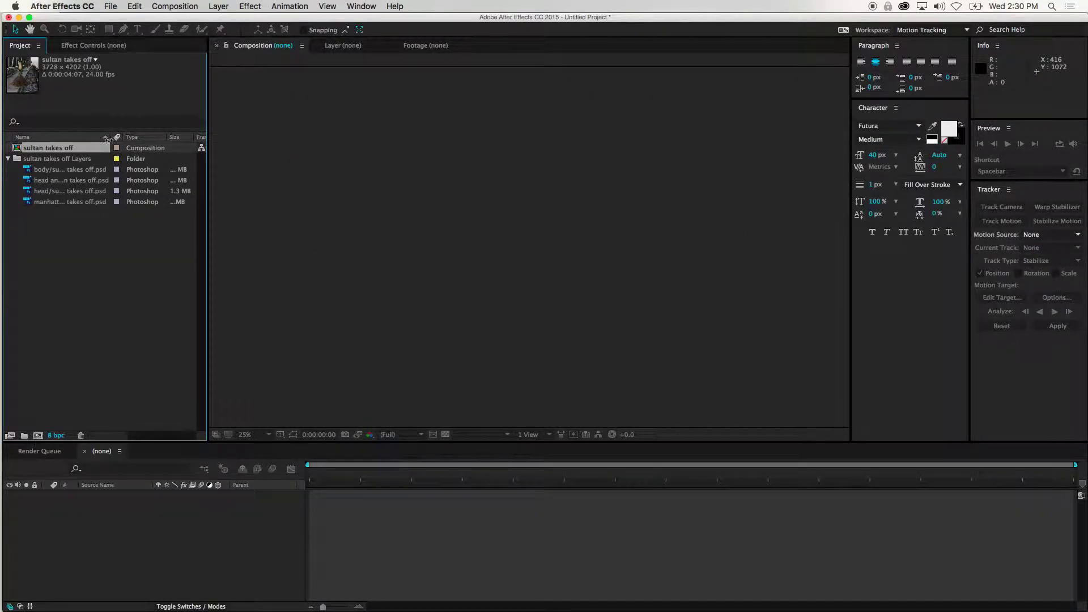
Widen the project's Name column and preview the imported body, head and body, head, and manhattan bridge footage
{"action": "left_click_drag", "start_coordinate": [107, 137], "coordinate": [165, 137]}
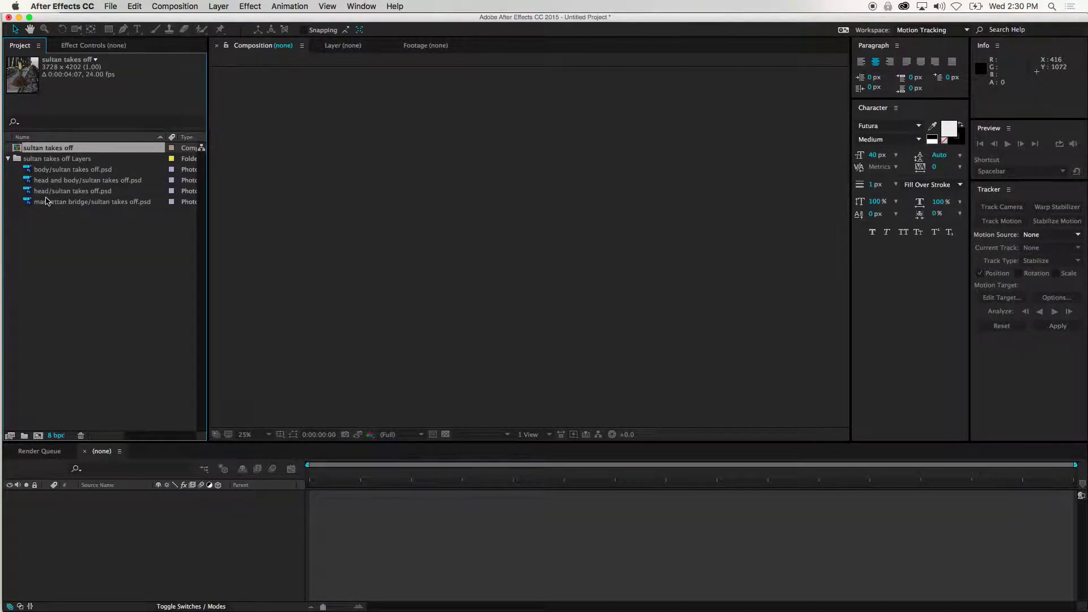
{"action": "left_click", "coordinate": [51, 170]}
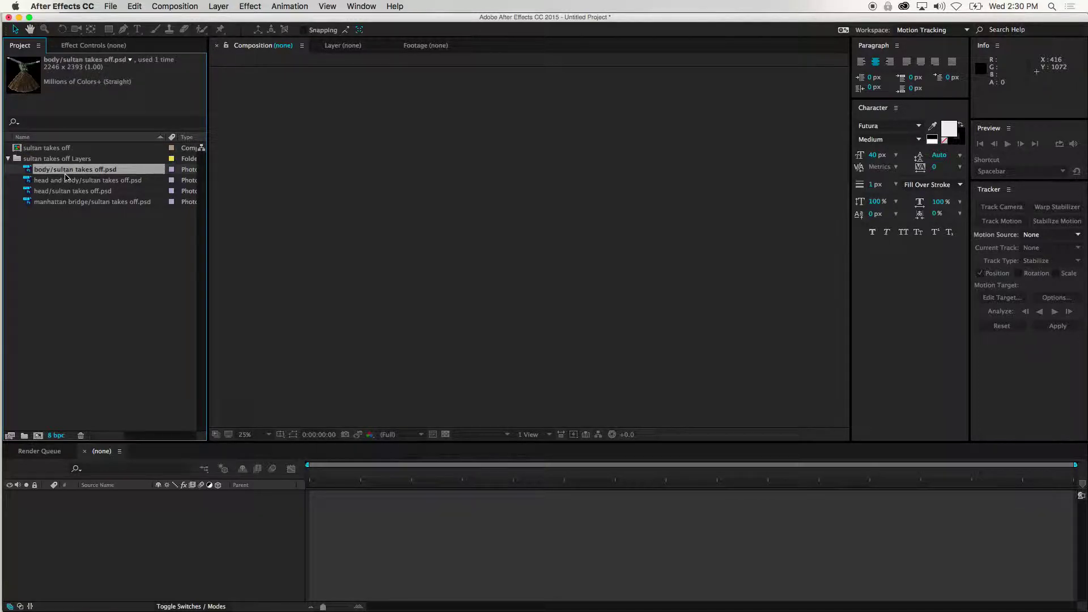
{"action": "left_click", "coordinate": [66, 181]}
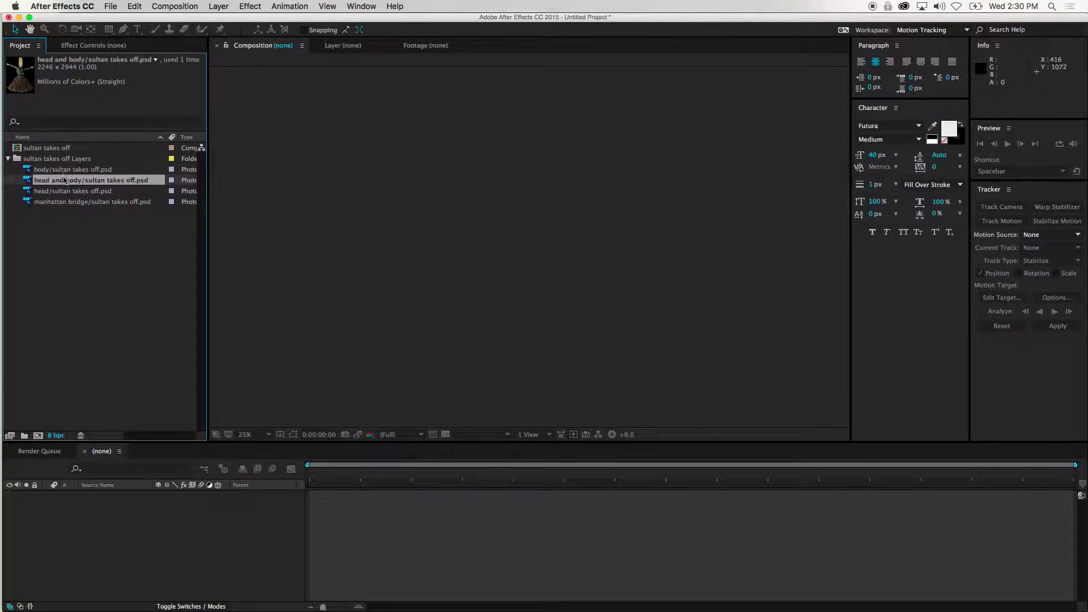
{"action": "left_click", "coordinate": [58, 170]}
{"action": "left_click", "coordinate": [64, 180]}
{"action": "left_click", "coordinate": [64, 192]}
{"action": "left_click", "coordinate": [64, 201]}
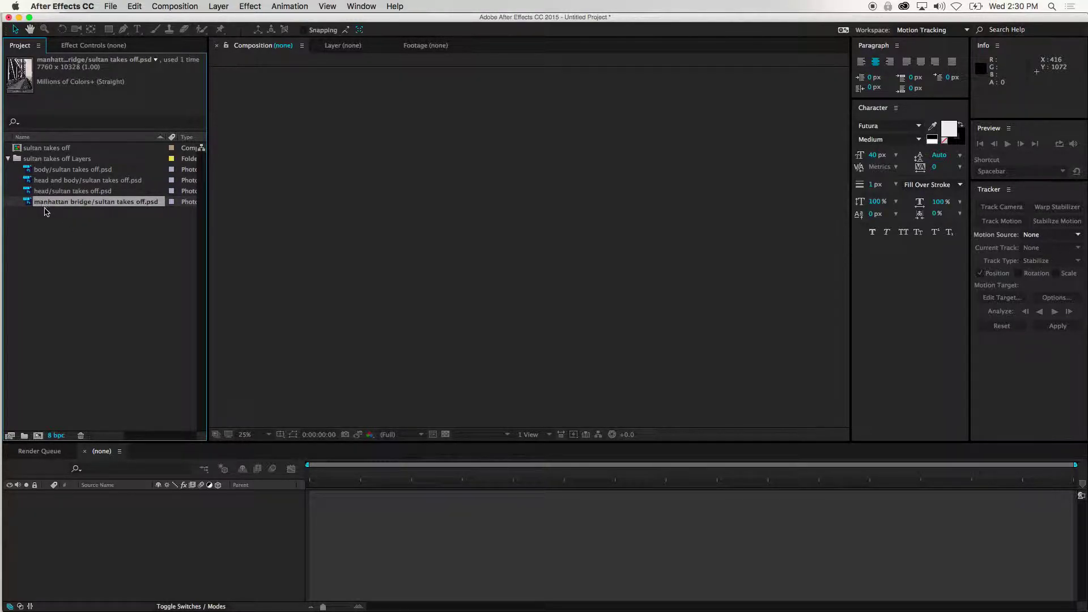
Open the sultan takes off composition and display its whole frame in the viewer
{"action": "left_click", "coordinate": [43, 149]}
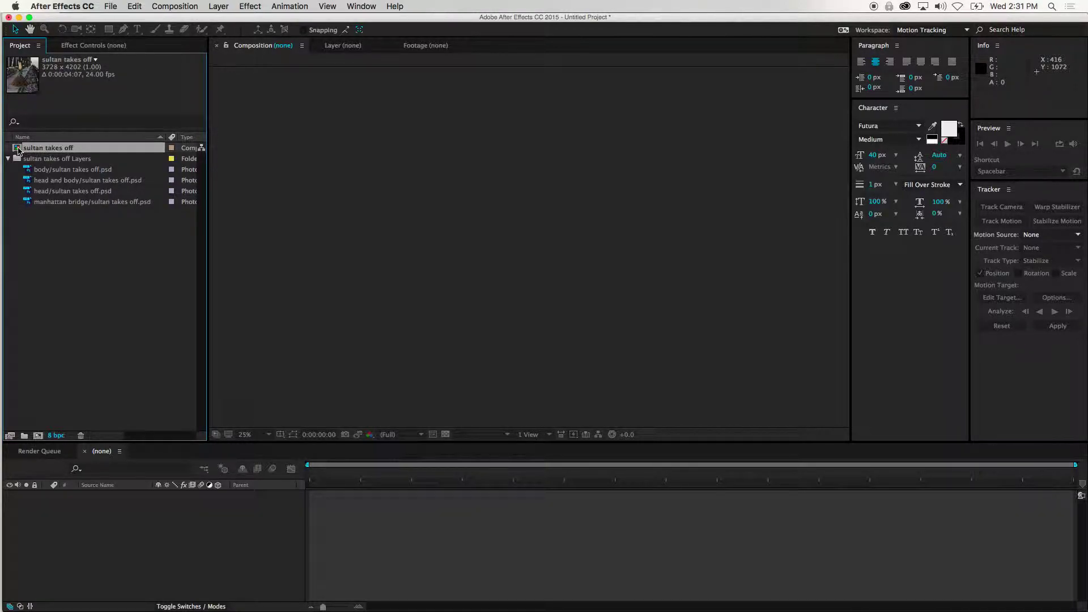
{"action": "double_click", "coordinate": [17, 149]}
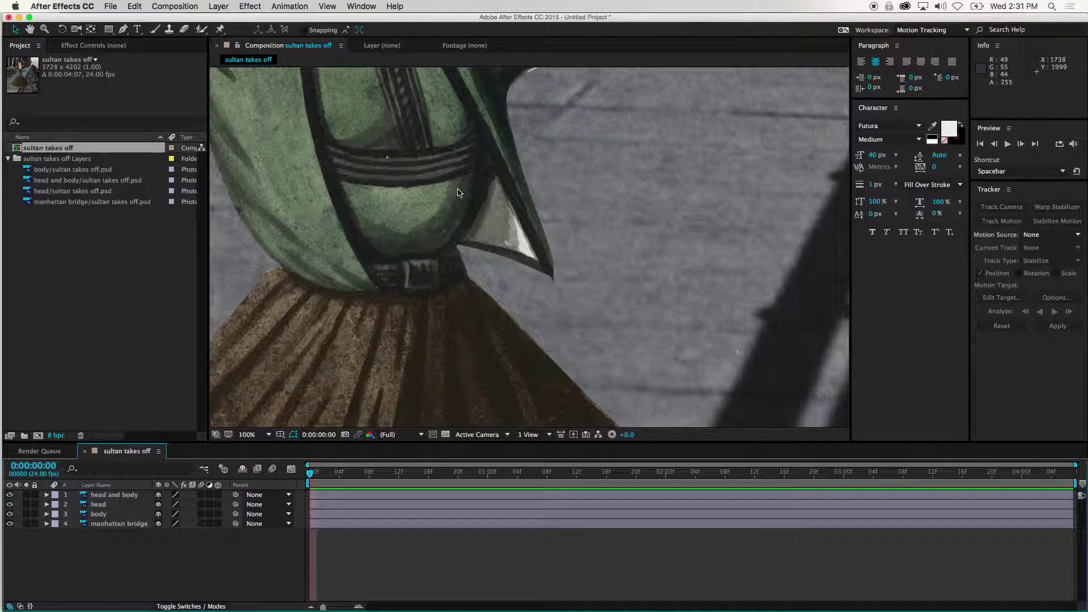
{"action": "scroll", "coordinate": [458, 193], "scroll_direction": "down", "scroll_amount": 5}
{"action": "scroll", "coordinate": [458, 193], "scroll_direction": "up", "scroll_amount": 3}
{"action": "scroll", "coordinate": [457, 192], "scroll_direction": "down", "scroll_amount": 1}
{"action": "scroll", "coordinate": [458, 192], "scroll_direction": "down", "scroll_amount": 1}
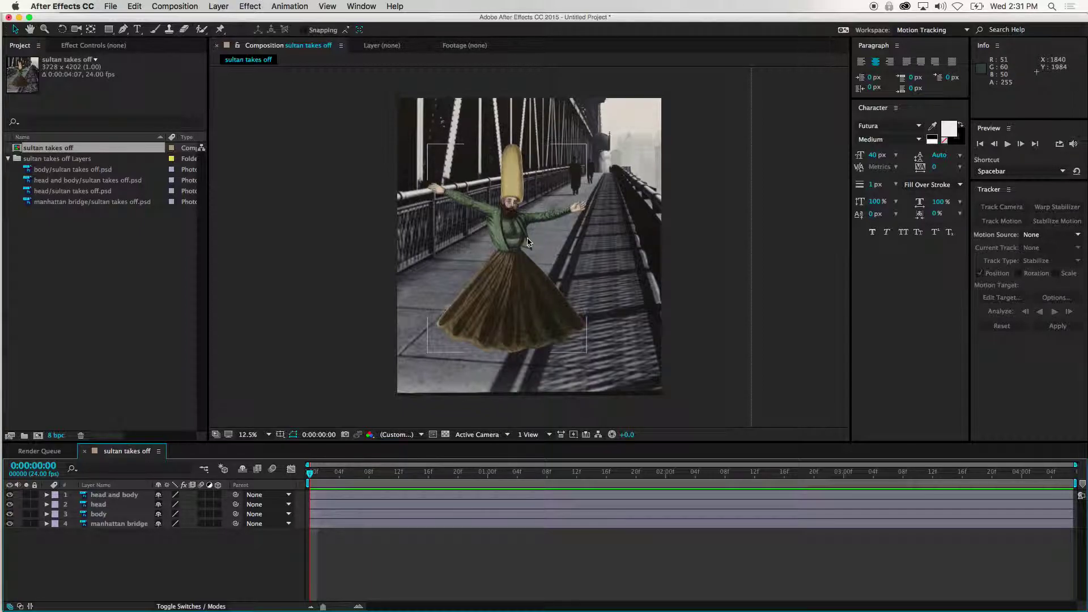
{"action": "scroll", "coordinate": [522, 217], "scroll_direction": "up", "scroll_amount": 4}
{"action": "scroll", "coordinate": [528, 243], "scroll_direction": "down", "scroll_amount": 2}
{"action": "scroll", "coordinate": [527, 243], "scroll_direction": "down", "scroll_amount": 4}
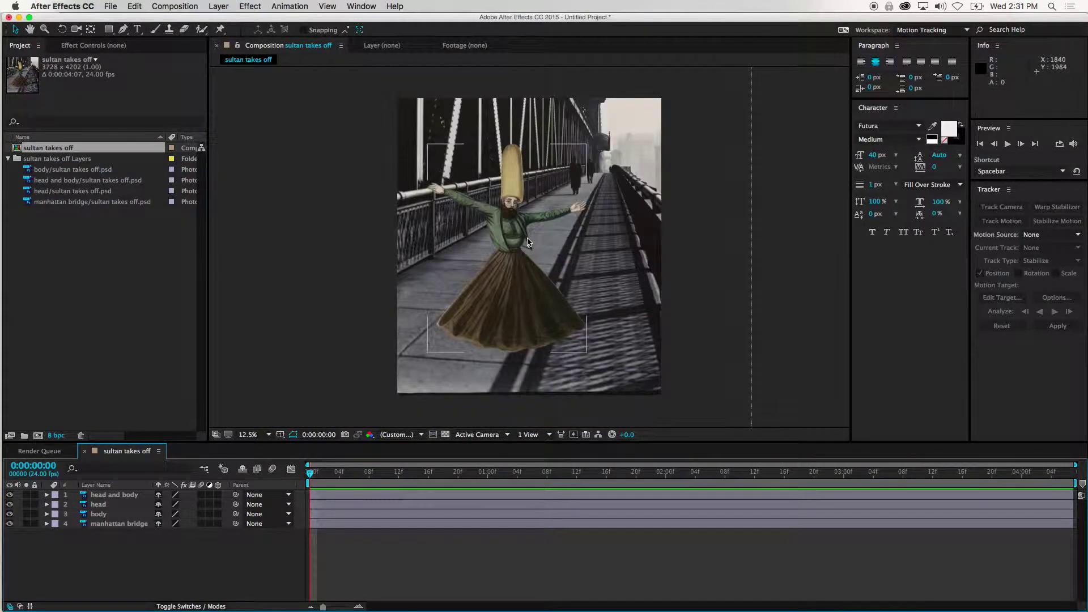
{"action": "scroll", "coordinate": [527, 243], "scroll_direction": "up", "scroll_amount": 2}
{"action": "scroll", "coordinate": [527, 242], "scroll_direction": "down", "scroll_amount": 2}
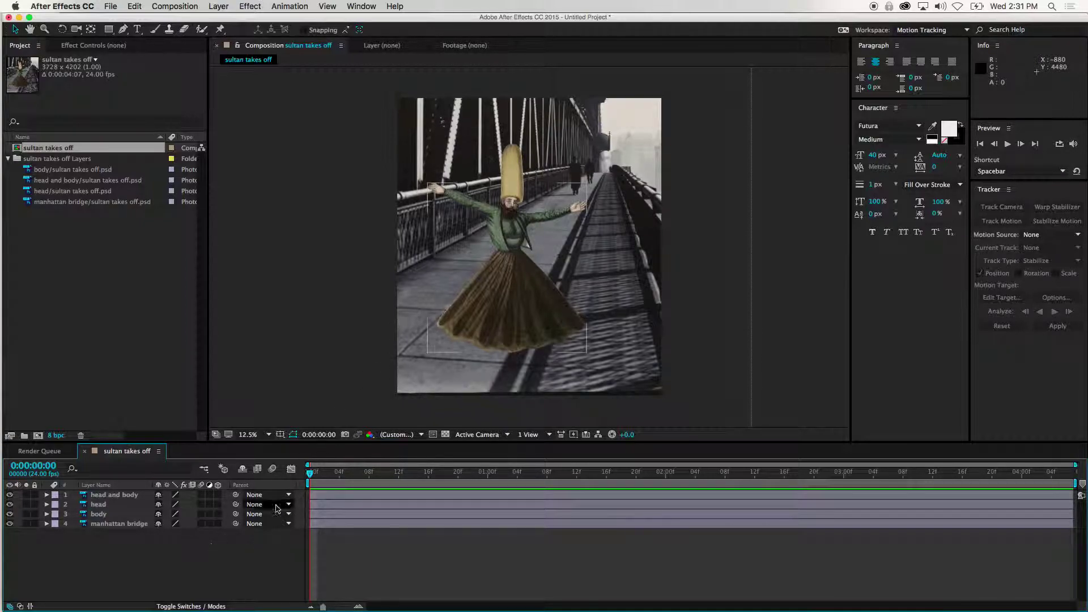
Scrub through the composition, return to its first frame, and inspect the extents of the head and body layer and the head layer
{"action": "left_click_drag", "start_coordinate": [310, 475], "coordinate": [900, 514]}
{"action": "key", "text": "Home"}
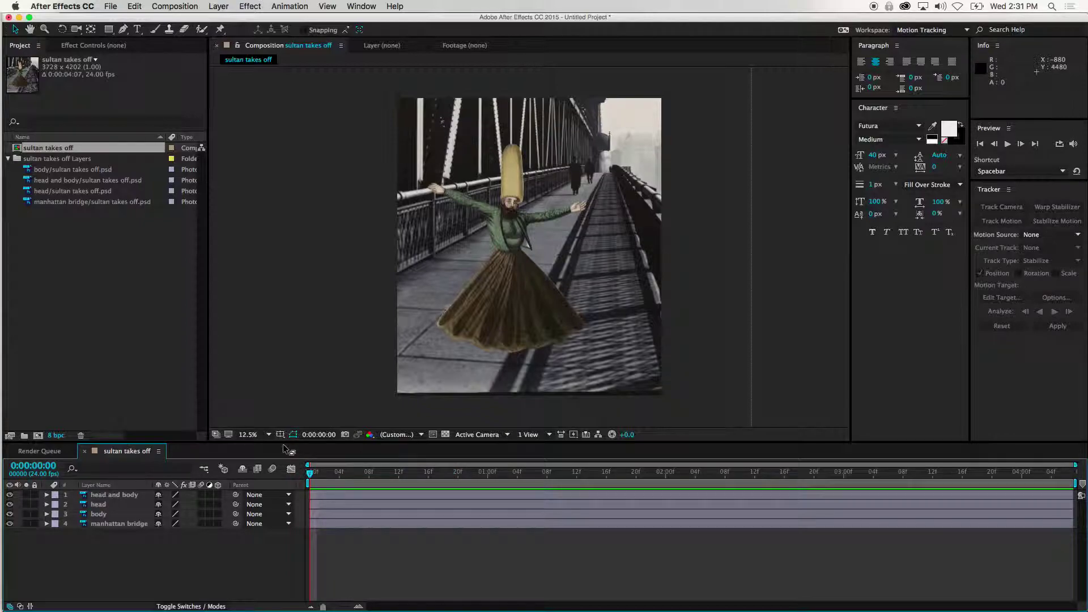
{"action": "left_click", "coordinate": [55, 495]}
{"action": "left_click", "coordinate": [27, 579]}
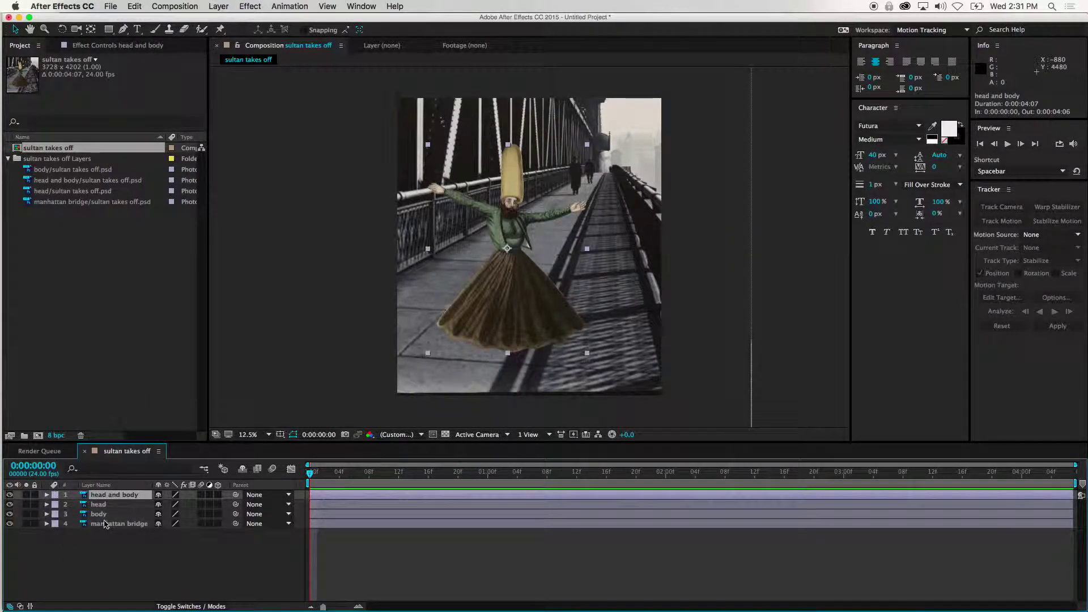
{"action": "left_click", "coordinate": [95, 506]}
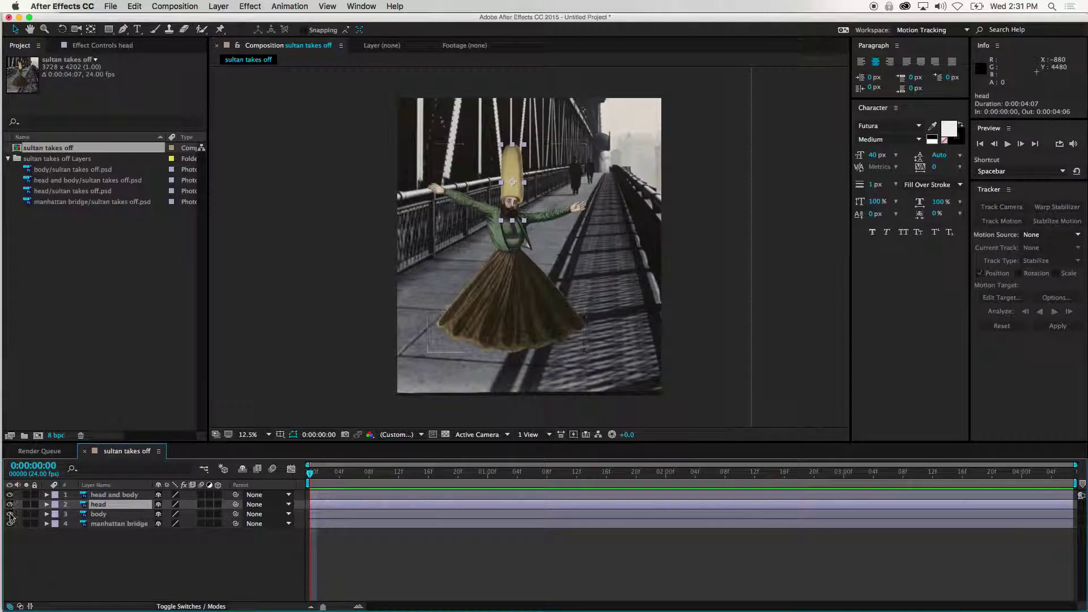
Compare the figure layers by toggling their visibility, ending with the combined head and body layer hidden and the separate head and body layers shown
{"action": "left_click", "coordinate": [9, 496]}
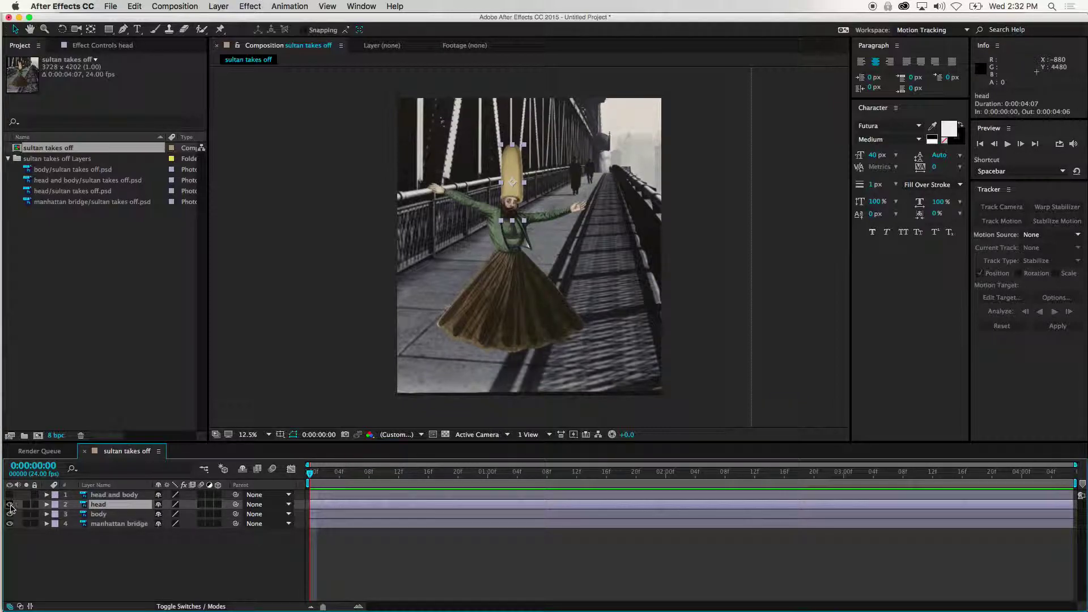
{"action": "left_click", "coordinate": [10, 505]}
{"action": "left_click", "coordinate": [10, 504]}
{"action": "left_click", "coordinate": [10, 514]}
{"action": "left_click", "coordinate": [10, 514]}
{"action": "left_click", "coordinate": [10, 504]}
{"action": "left_click", "coordinate": [9, 514]}
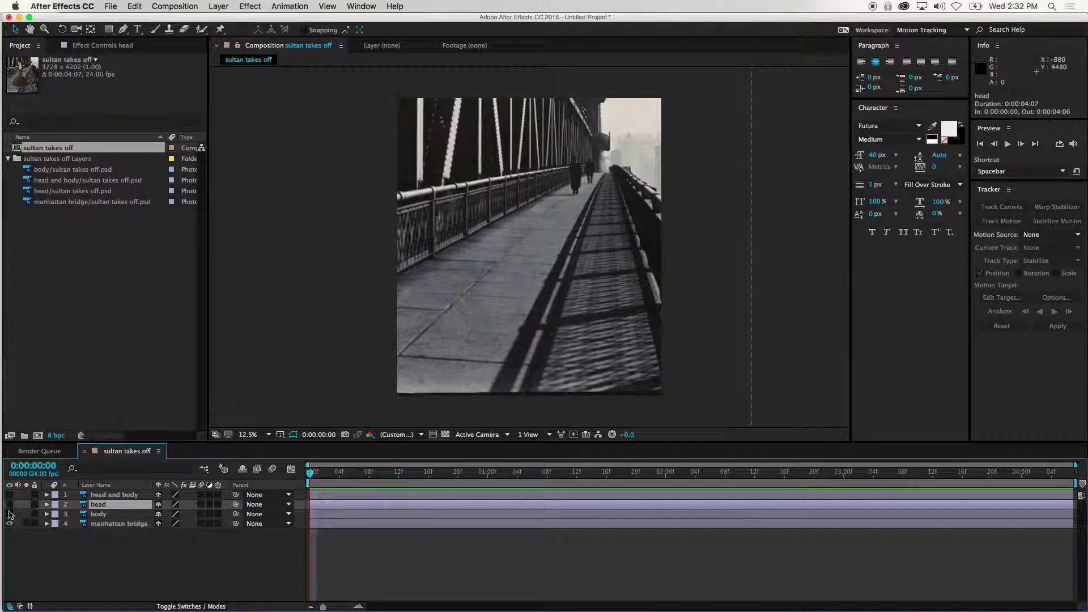
{"action": "left_click", "coordinate": [9, 496]}
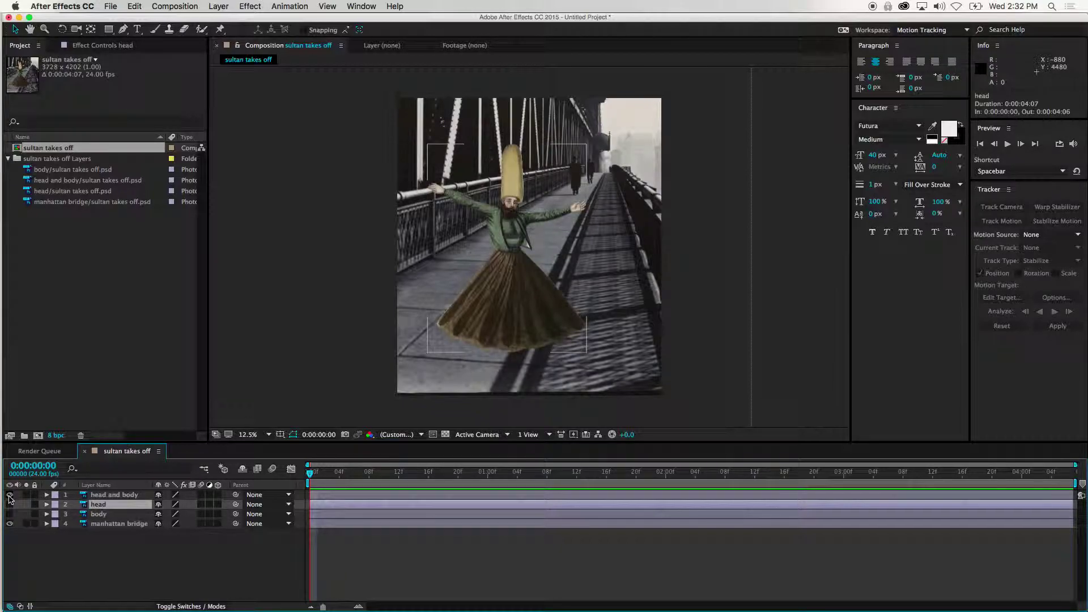
{"action": "left_click", "coordinate": [10, 504]}
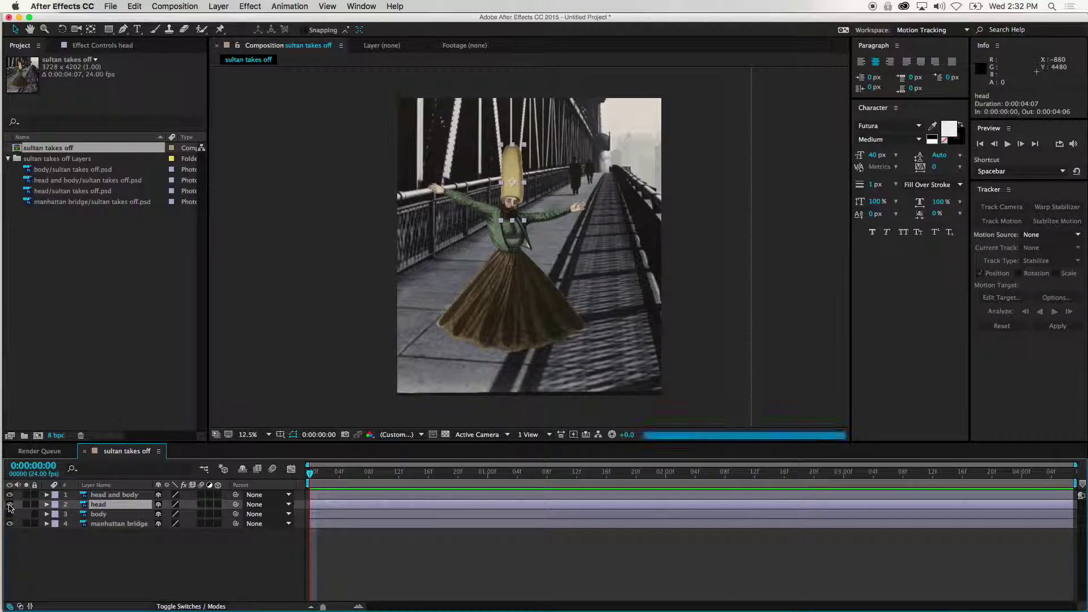
{"action": "left_click", "coordinate": [9, 514]}
{"action": "left_click", "coordinate": [9, 496]}
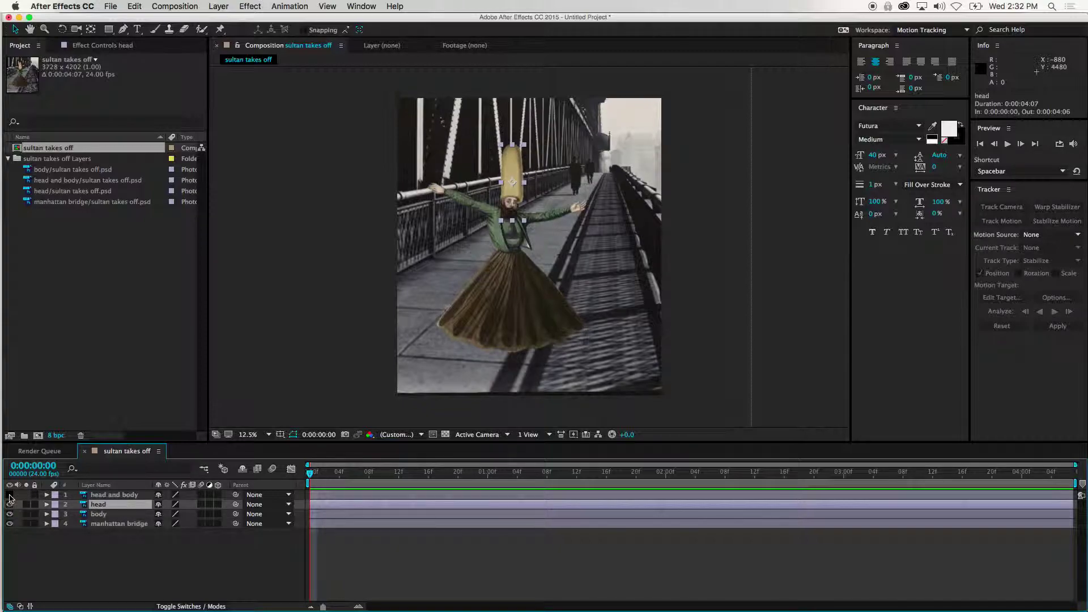
Compare the extents of the body, head, and combined head and body layers by selecting each in turn
{"action": "left_click", "coordinate": [97, 514]}
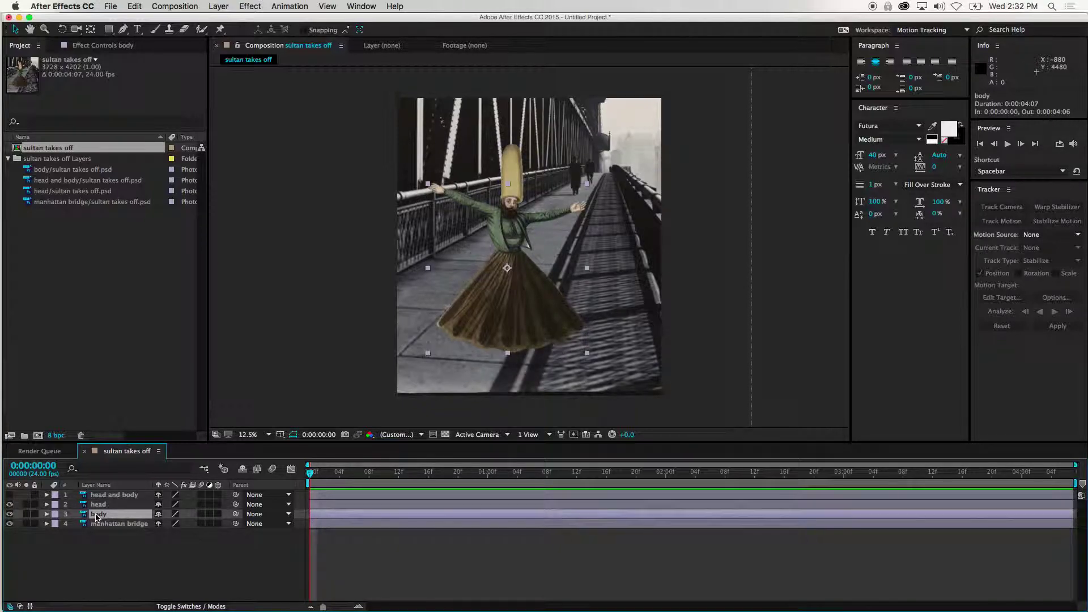
{"action": "left_click", "coordinate": [99, 507]}
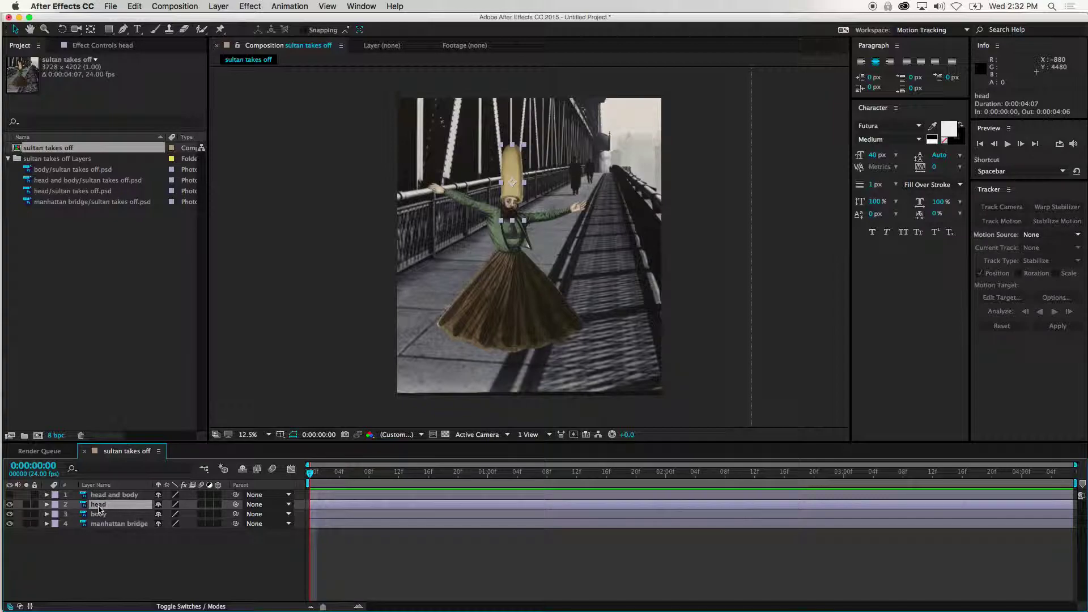
{"action": "left_click", "coordinate": [100, 497]}
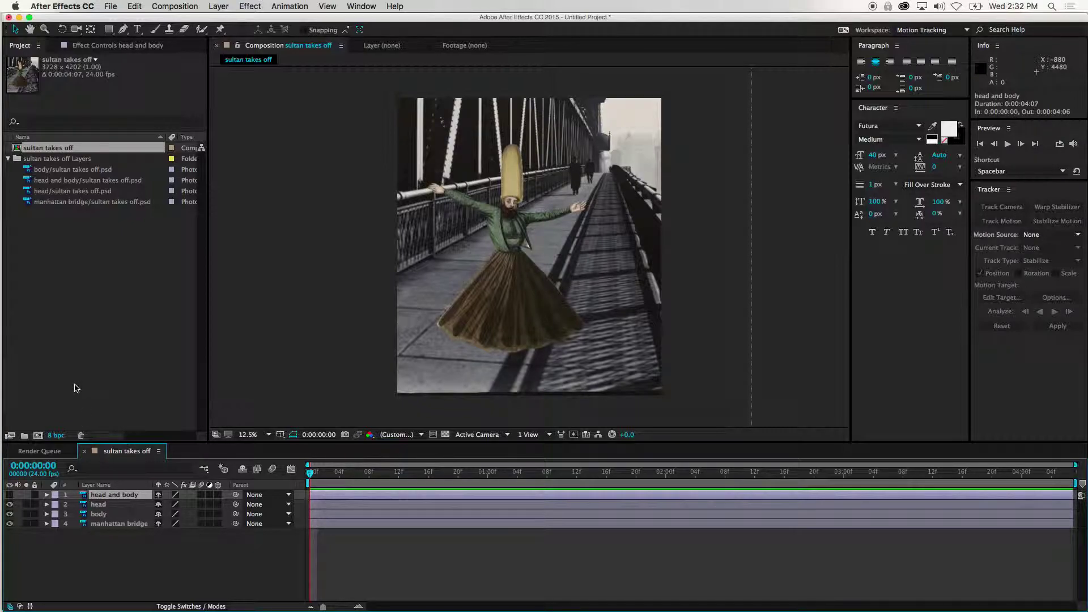
Set the duration of the sultan takes off composition to 5:00
{"action": "left_click", "coordinate": [175, 7]}
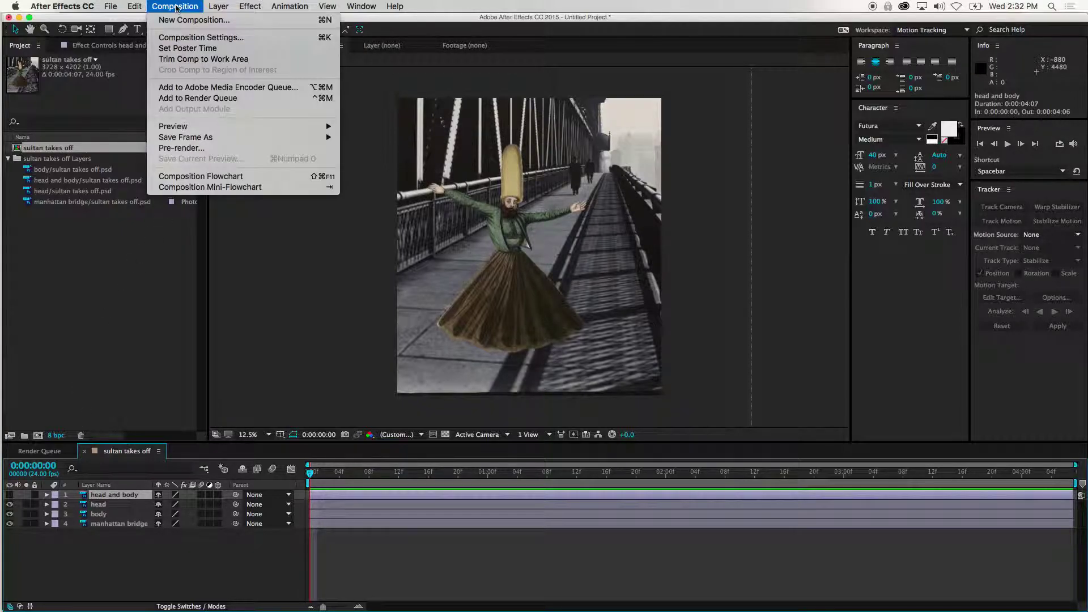
{"action": "left_click", "coordinate": [175, 38]}
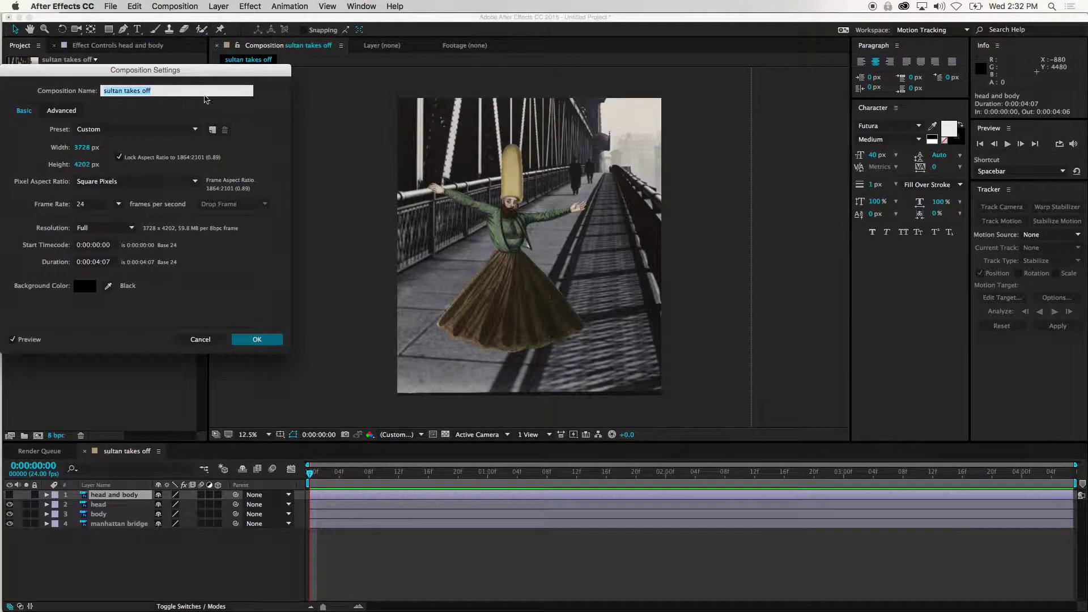
{"action": "left_click_drag", "start_coordinate": [193, 77], "coordinate": [594, 150]}
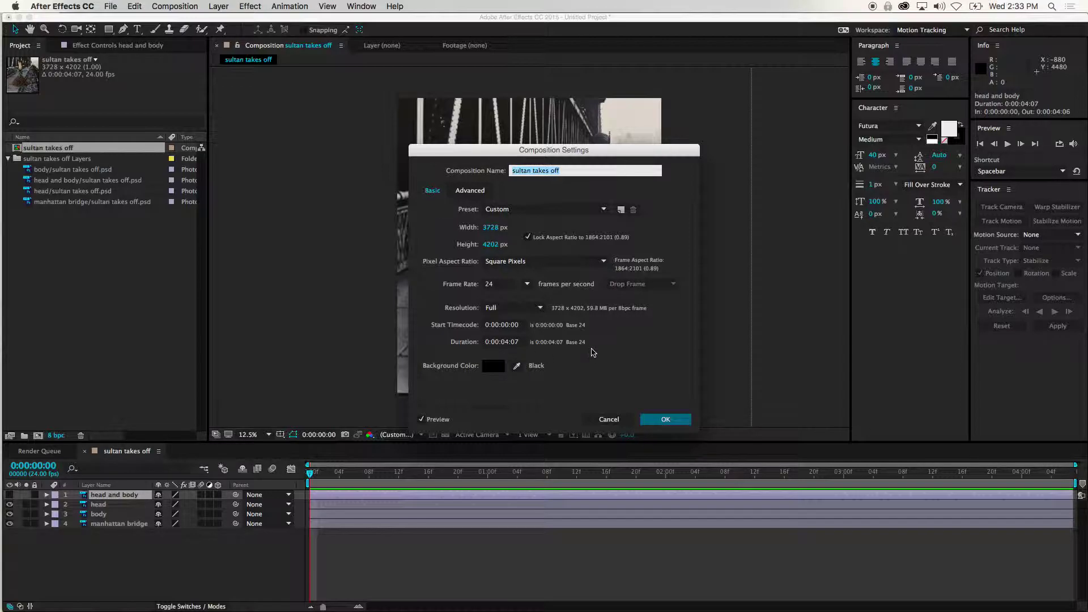
{"action": "left_click", "coordinate": [555, 344]}
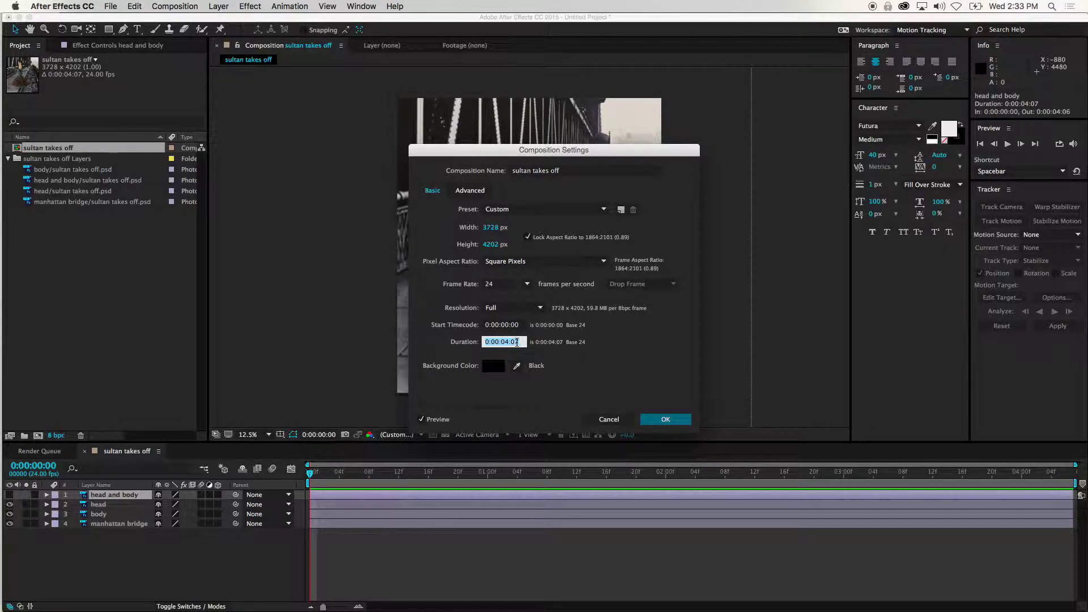
{"action": "type", "text": "5:00"}
{"action": "left_click", "coordinate": [665, 419]}
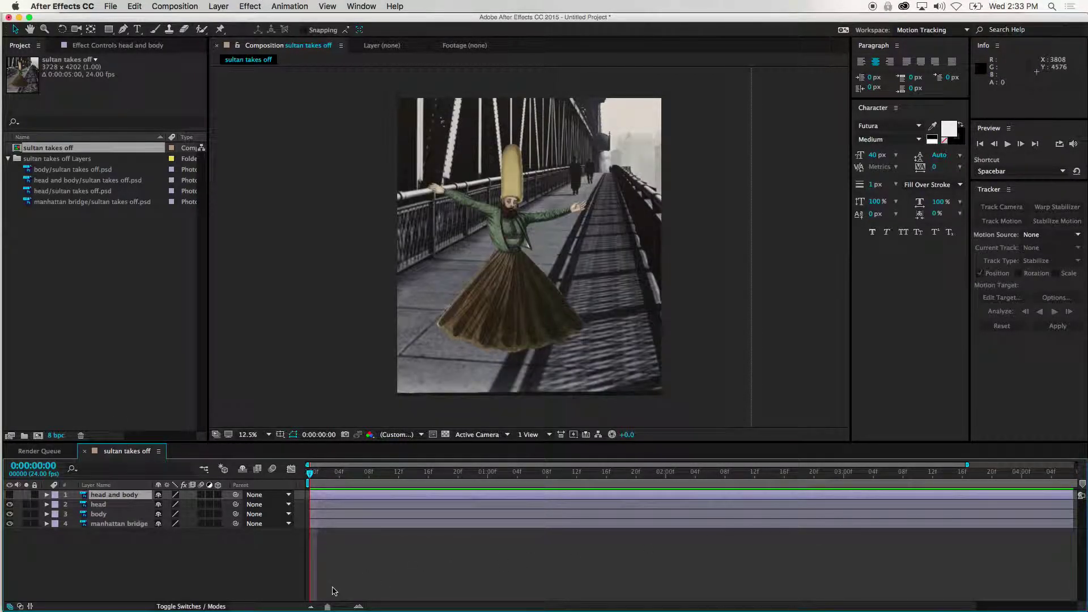
Extend the out points of the head, manhattan bridge, and body layers to the end of the five-second composition
{"action": "mouse_move", "coordinate": [328, 607]}
{"action": "left_mouse_down"}
{"action": "mouse_move", "coordinate": [367, 609]}
{"action": "mouse_move", "coordinate": [314, 608]}
{"action": "left_mouse_up"}
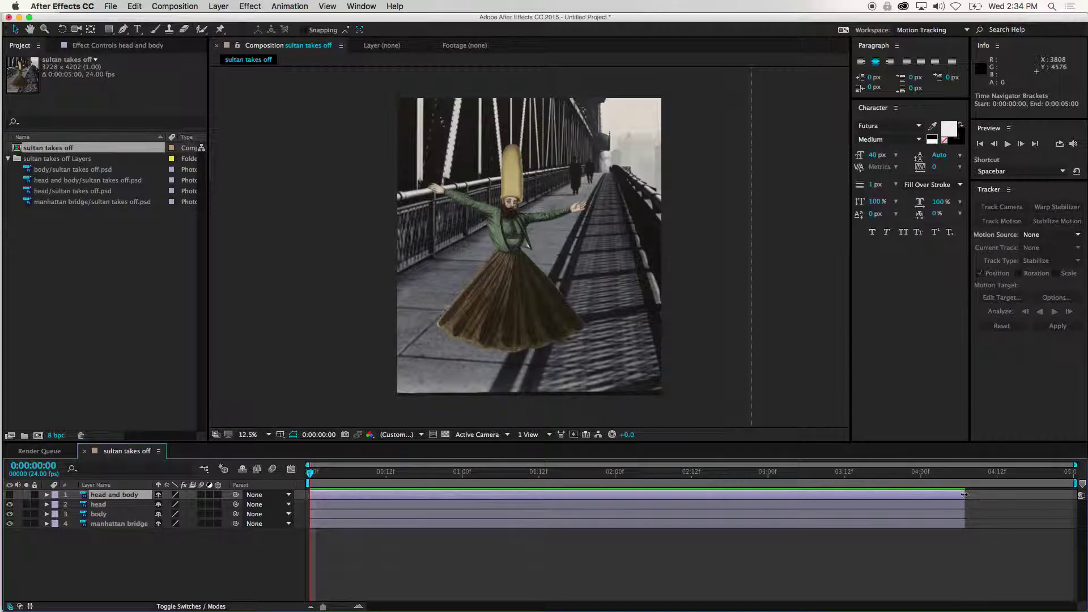
{"action": "left_click_drag", "start_coordinate": [965, 504], "coordinate": [1073, 503]}
{"action": "left_click", "coordinate": [953, 474]}
{"action": "mouse_move", "coordinate": [971, 475]}
{"action": "left_mouse_down"}
{"action": "mouse_move", "coordinate": [1020, 474]}
{"action": "mouse_move", "coordinate": [990, 475]}
{"action": "left_mouse_up"}
{"action": "left_click_drag", "start_coordinate": [965, 514], "coordinate": [1083, 519]}
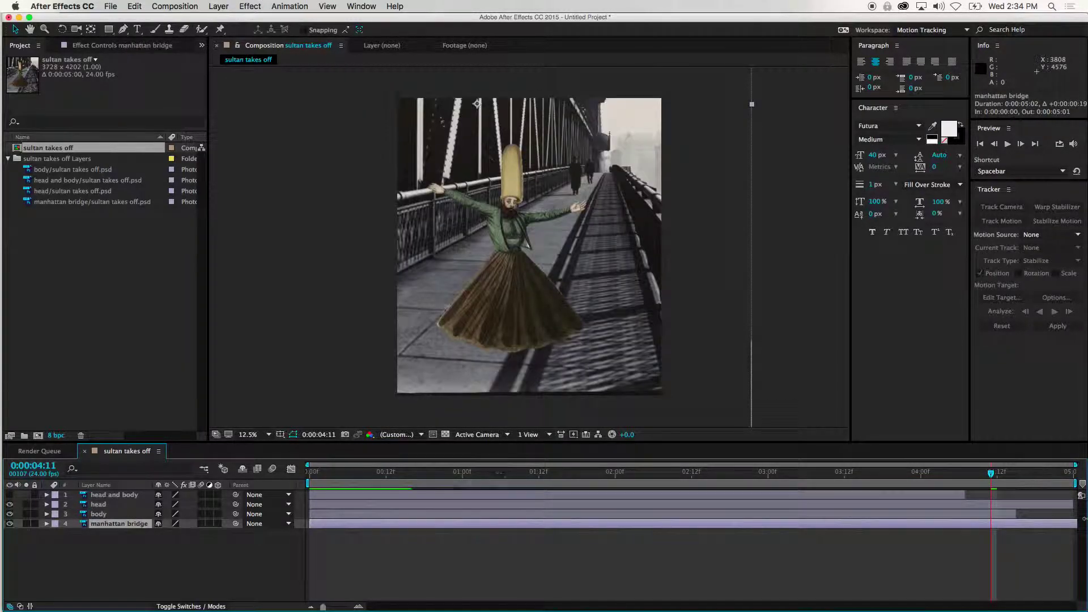
{"action": "left_click", "coordinate": [1013, 514]}
{"action": "left_click_drag", "start_coordinate": [1013, 515], "coordinate": [1075, 514]}
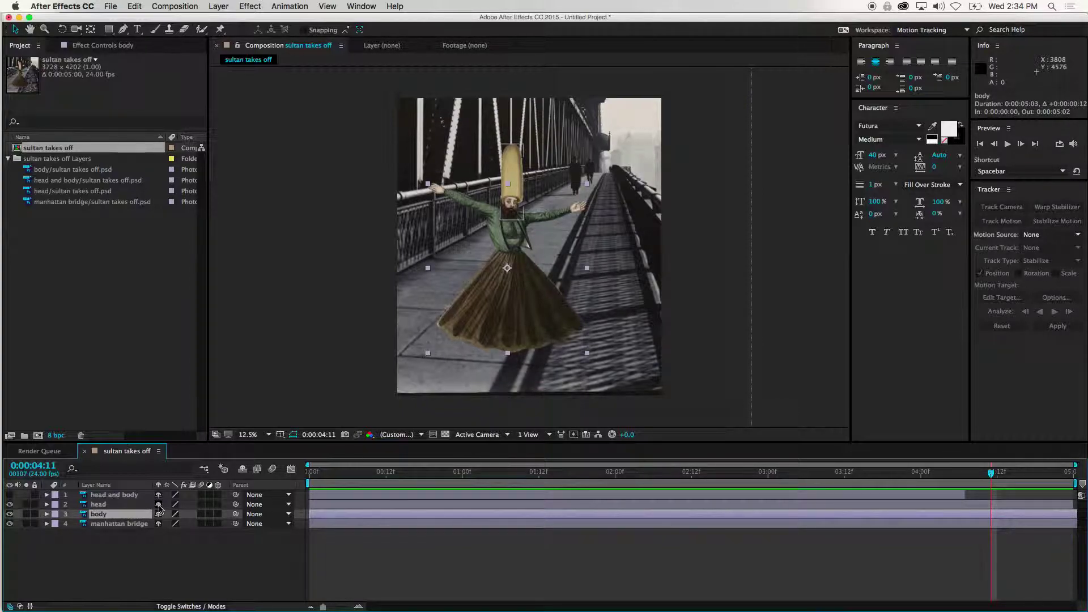
Delete the combined head and body layer, and return the current time to the first frame with the head layer selected
{"action": "left_click", "coordinate": [120, 496]}
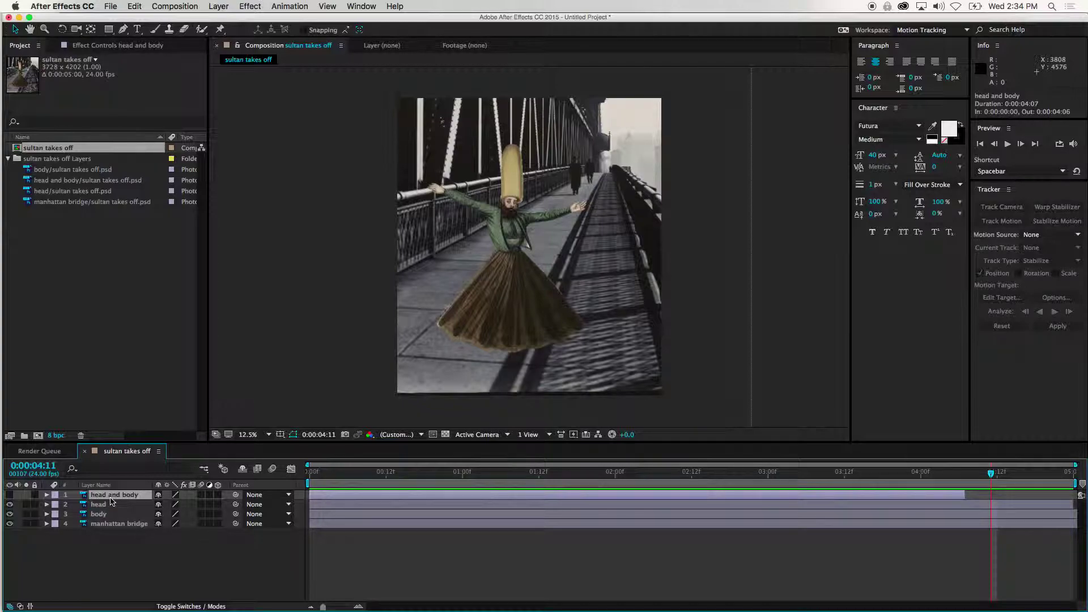
{"action": "key", "text": "Delete"}
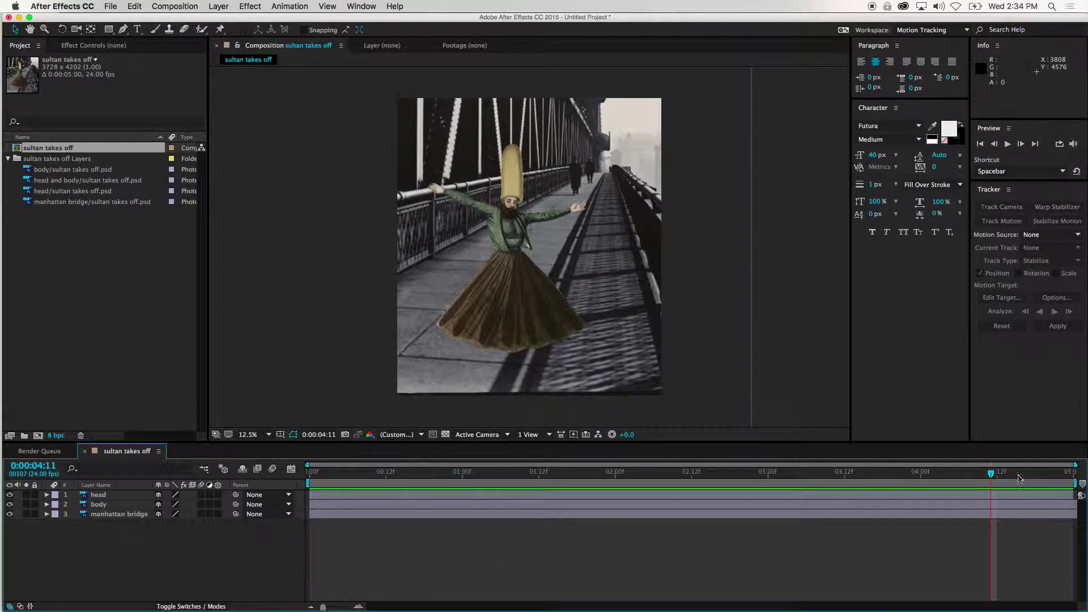
{"action": "left_click", "coordinate": [1076, 495]}
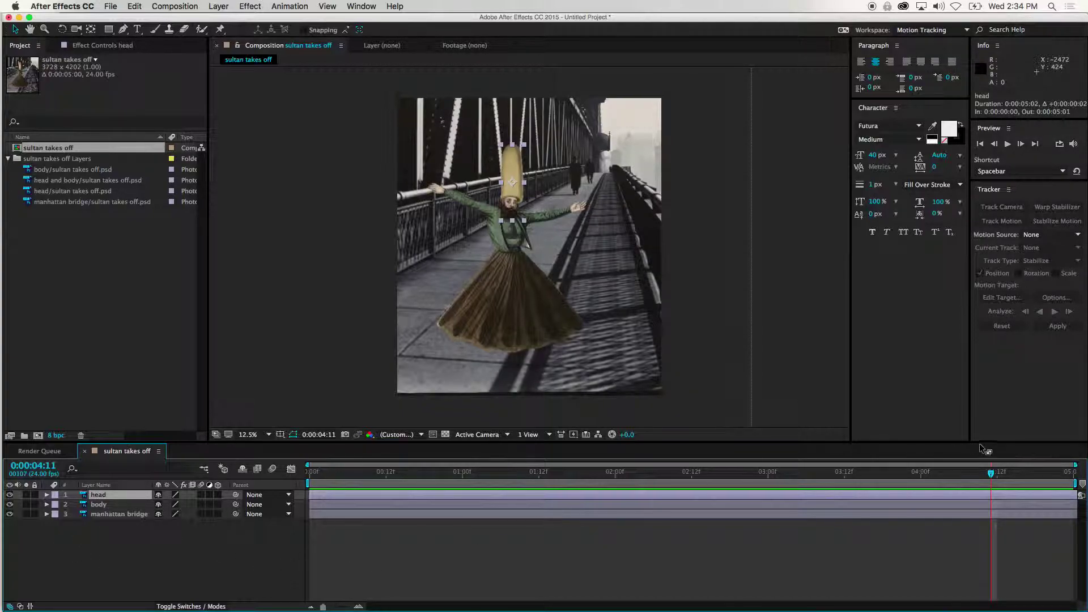
{"action": "left_click_drag", "start_coordinate": [989, 471], "coordinate": [292, 513]}
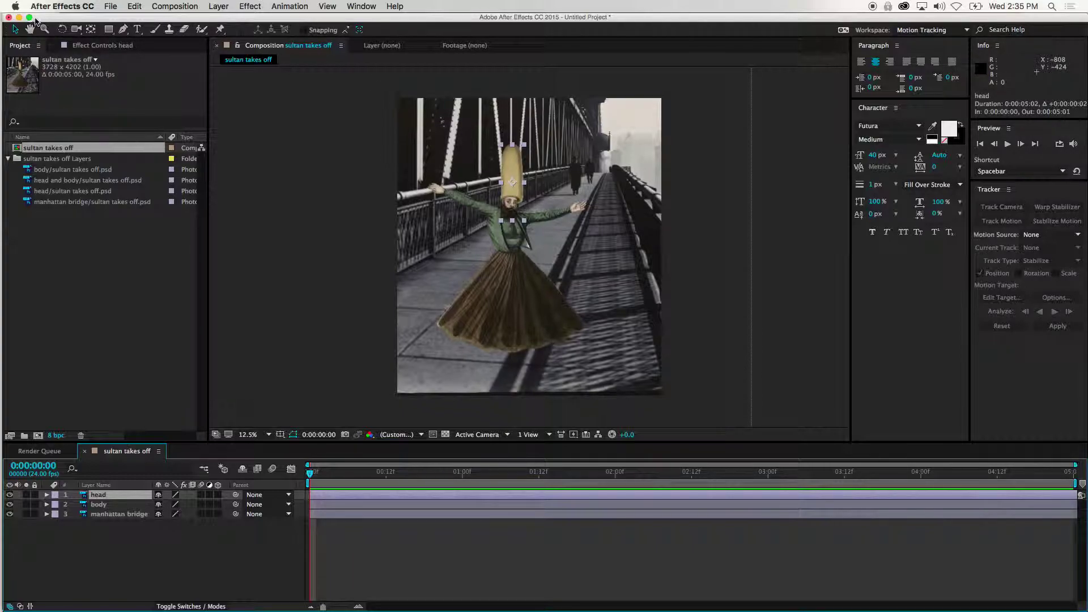
Try rotating the head layer about 8 degrees around its central anchor point, and undo the rotation
{"action": "left_click", "coordinate": [62, 29]}
{"action": "mouse_move", "coordinate": [502, 150]}
{"action": "left_mouse_down"}
{"action": "mouse_move", "coordinate": [520, 148]}
{"action": "mouse_move", "coordinate": [511, 145]}
{"action": "left_mouse_up"}
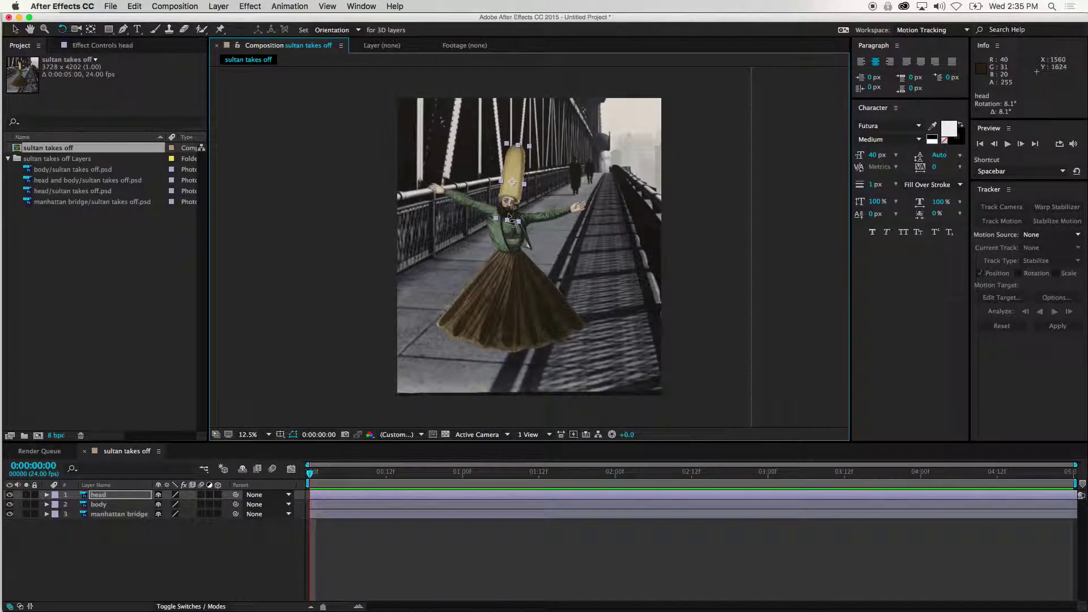
{"action": "key", "text": "super+z"}
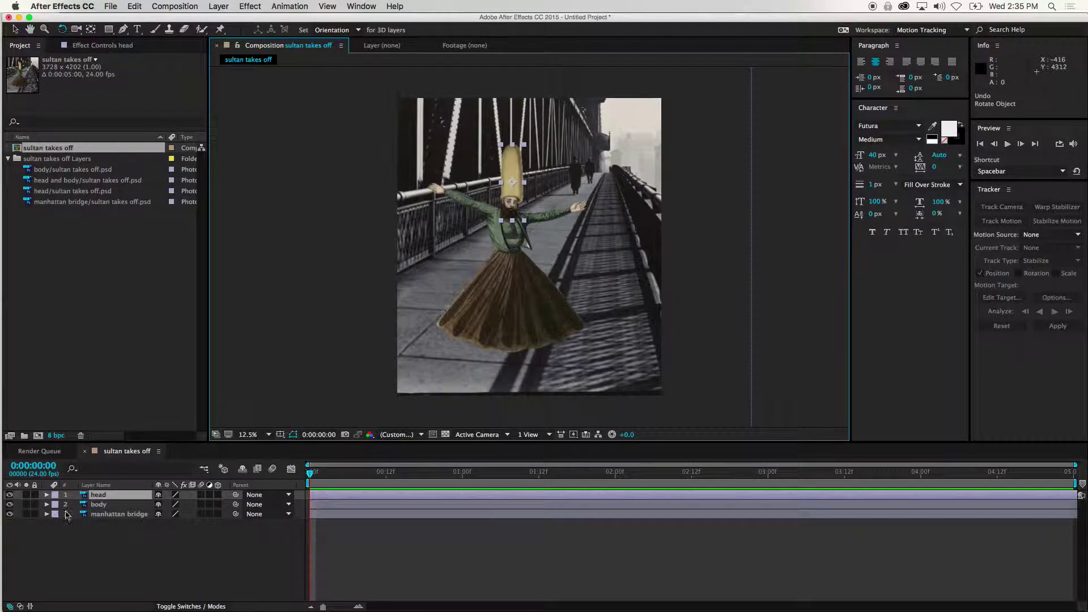
Move the head layer's anchor point down to the beard at about 147.5, 968, and realign the head with the neck in the composition
{"action": "double_click", "coordinate": [93, 495]}
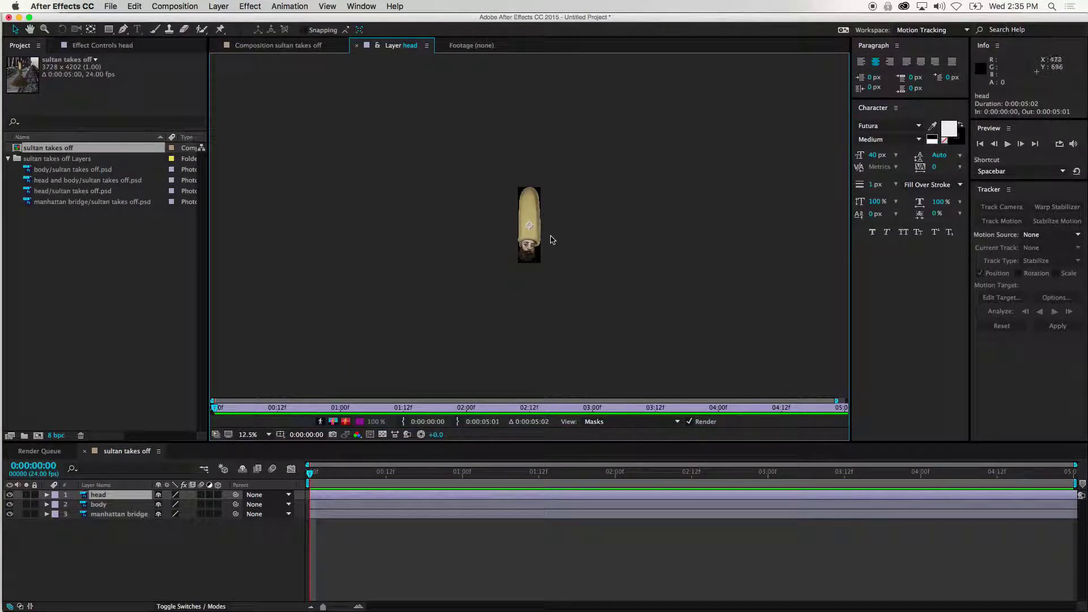
{"action": "left_click_drag", "start_coordinate": [530, 227], "coordinate": [528, 257]}
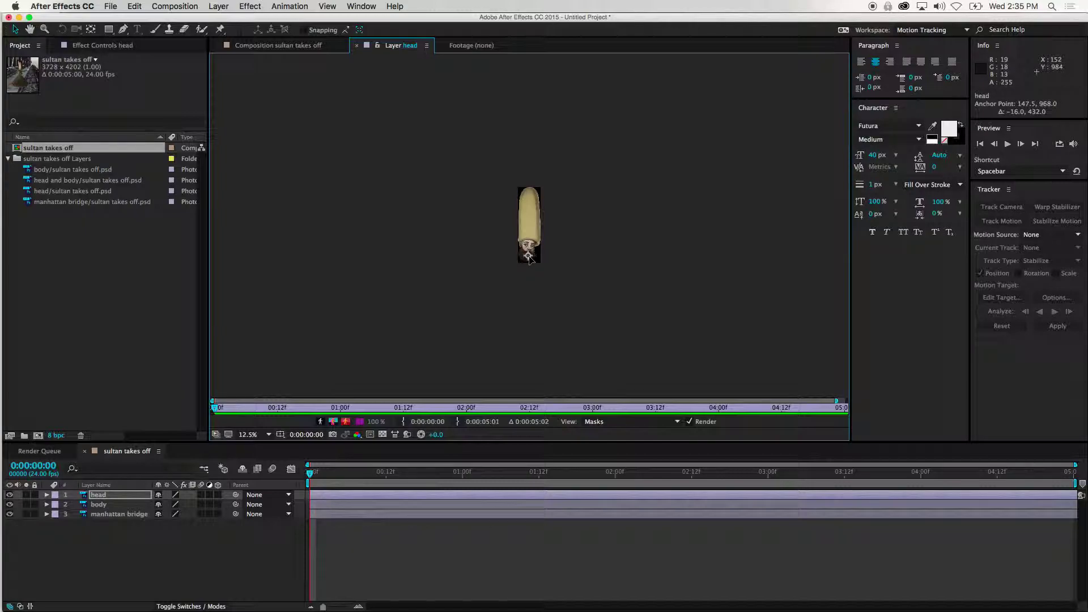
{"action": "left_click", "coordinate": [300, 46]}
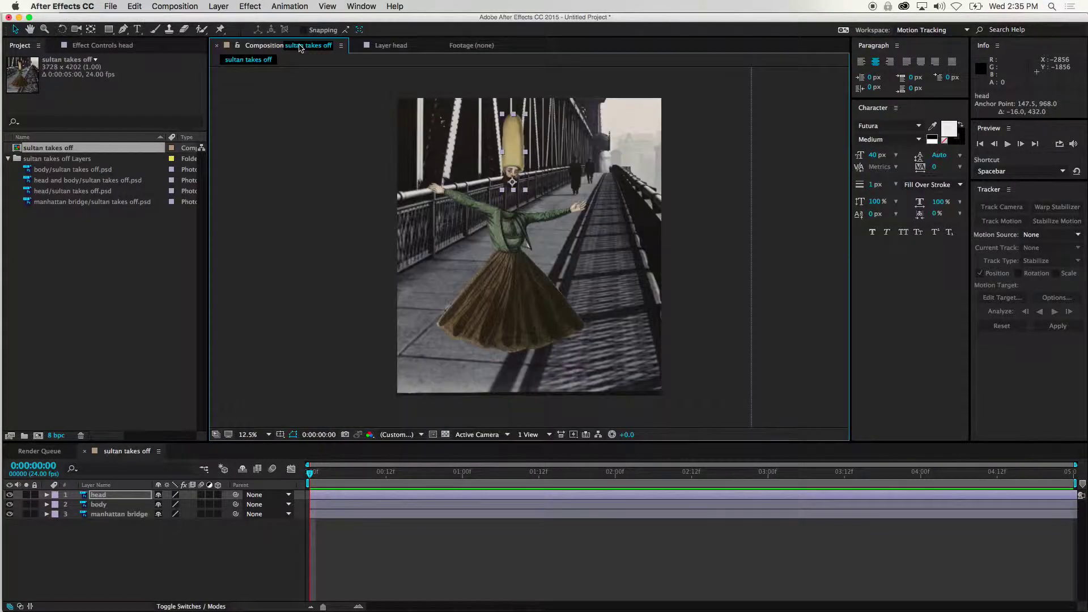
{"action": "left_click_drag", "start_coordinate": [515, 144], "coordinate": [514, 176]}
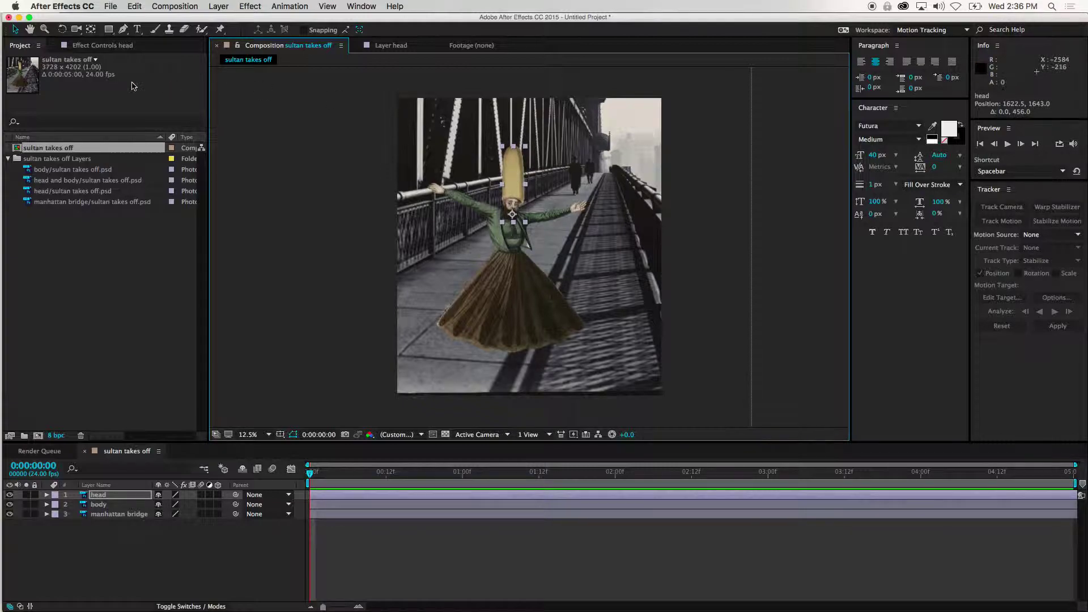
Rotate the head layer about -4.8 degrees around its anchor point at the beard
{"action": "left_click", "coordinate": [63, 29]}
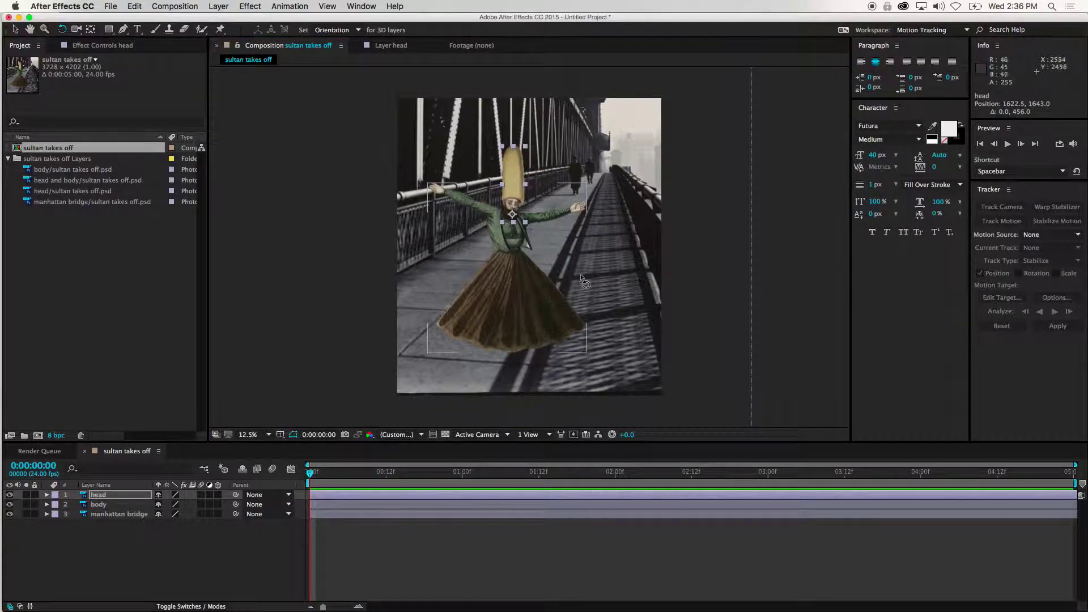
{"action": "mouse_move", "coordinate": [503, 149]}
{"action": "left_mouse_down"}
{"action": "mouse_move", "coordinate": [476, 157]}
{"action": "mouse_move", "coordinate": [527, 148]}
{"action": "mouse_move", "coordinate": [492, 151]}
{"action": "mouse_move", "coordinate": [502, 151]}
{"action": "left_mouse_up"}
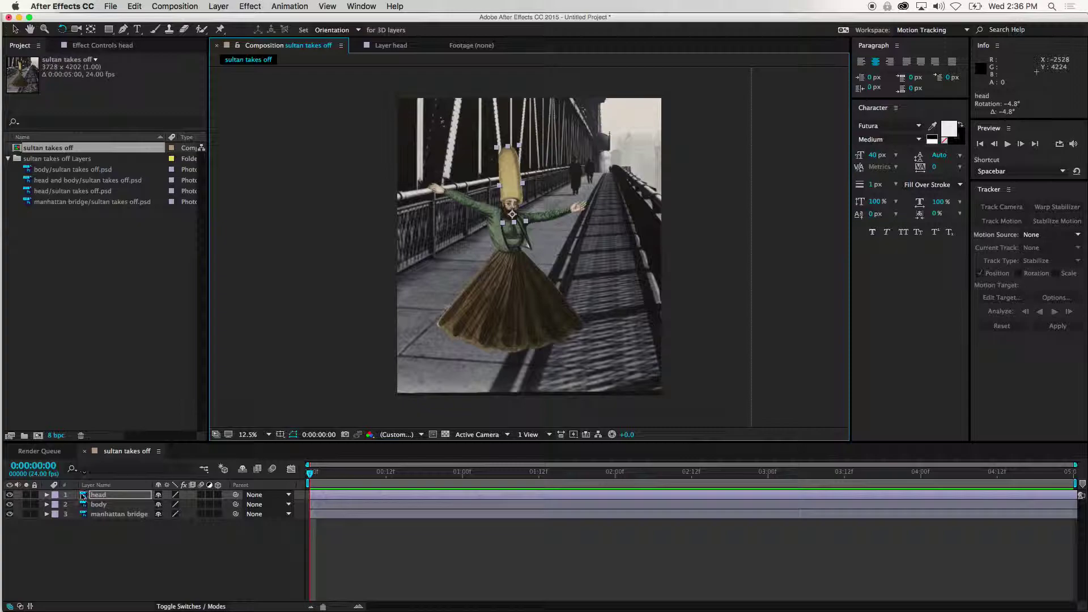
Try rotating the body layer about 23 degrees around its anchor point, and undo the rotation
{"action": "left_click", "coordinate": [98, 504]}
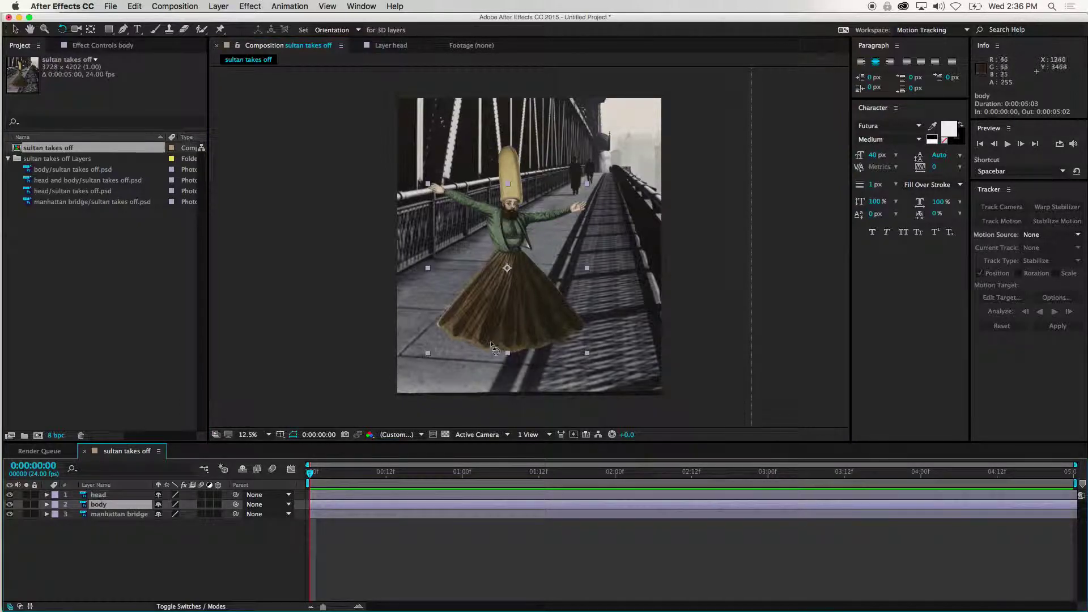
{"action": "left_click_drag", "start_coordinate": [498, 340], "coordinate": [490, 343]}
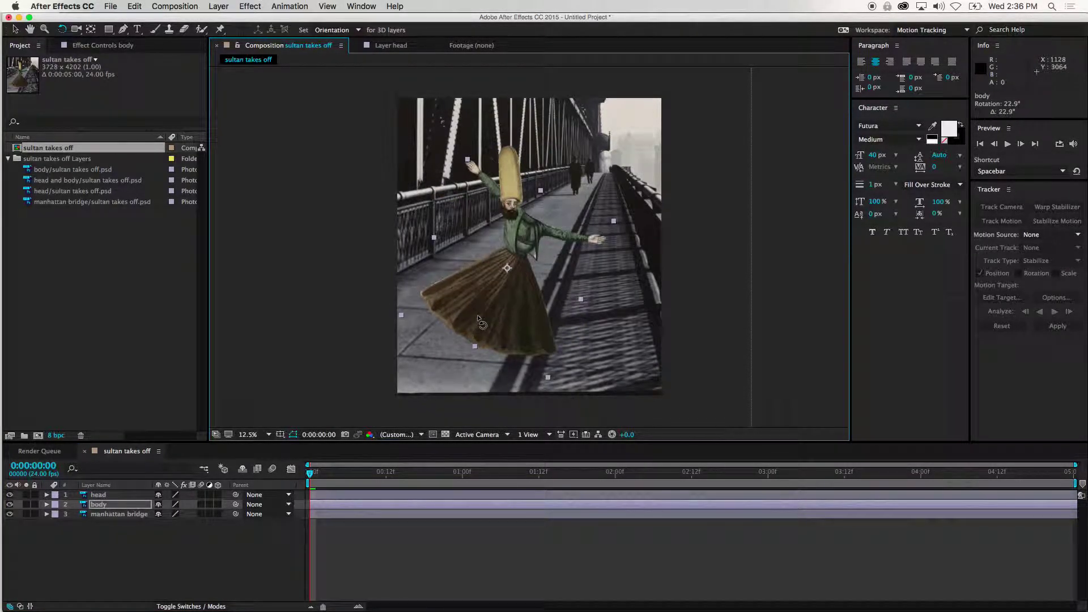
{"action": "key", "text": "super+z"}
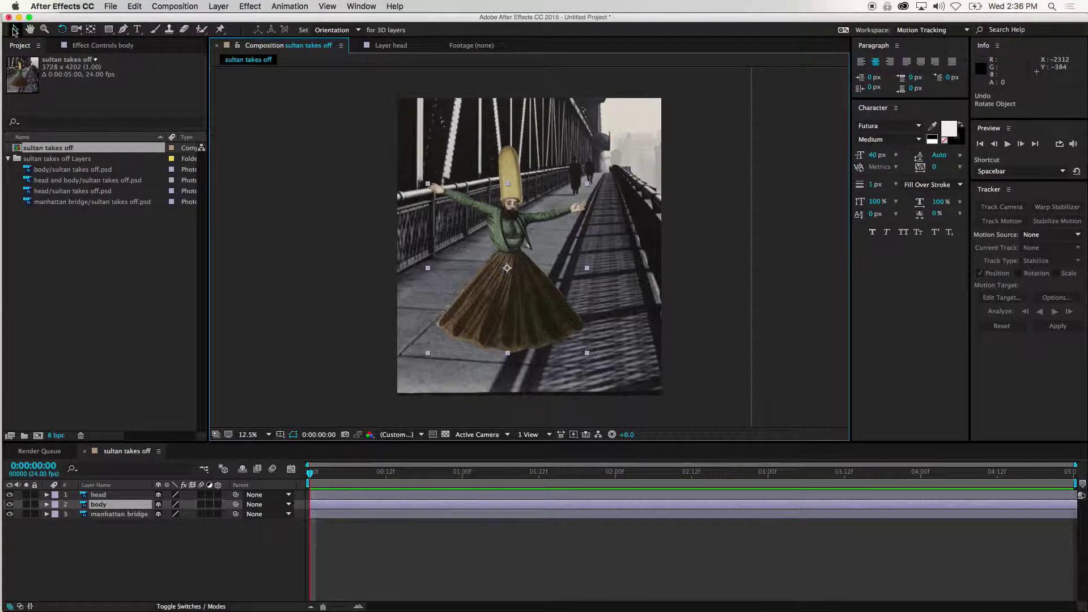
Try moving the body layer independently of the head at 25% magnification, and undo the move
{"action": "left_click", "coordinate": [14, 29]}
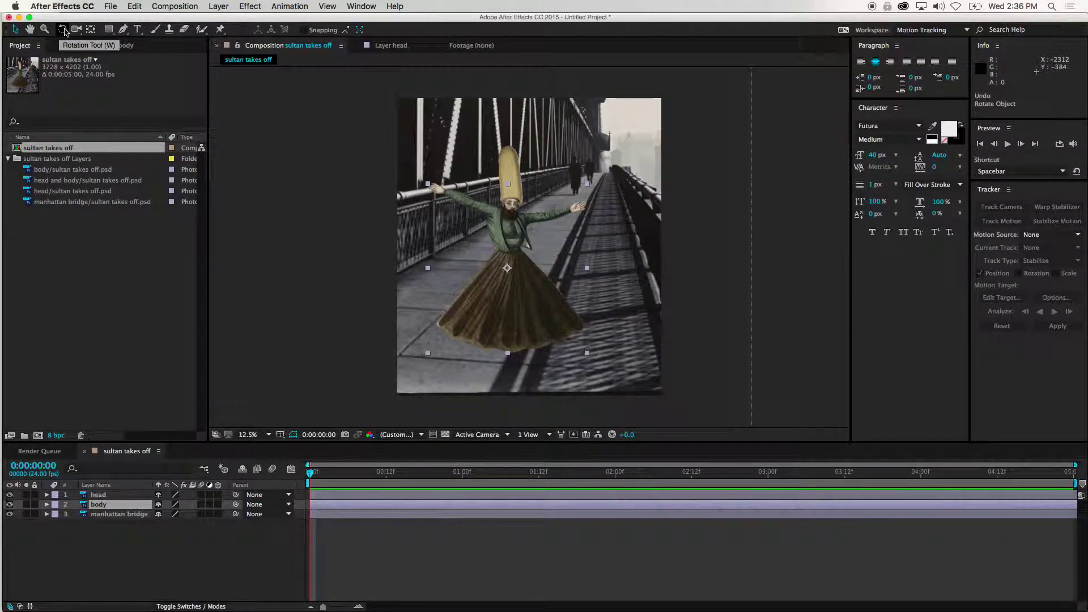
{"action": "key", "text": "period"}
{"action": "key", "text": "comma"}
{"action": "key", "text": "period"}
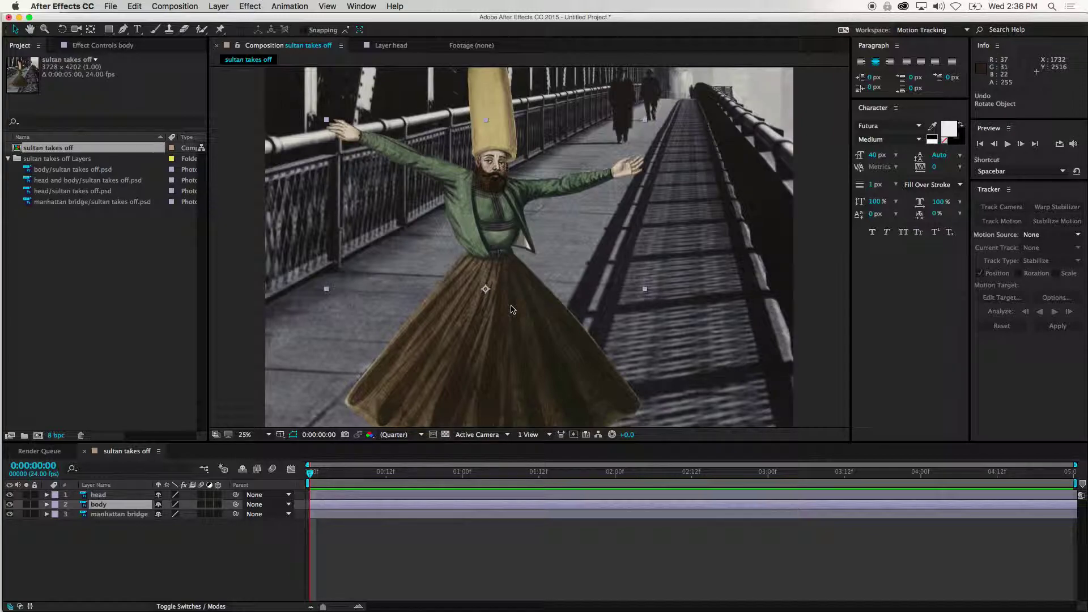
{"action": "mouse_move", "coordinate": [512, 309]}
{"action": "left_mouse_down"}
{"action": "mouse_move", "coordinate": [524, 305]}
{"action": "mouse_move", "coordinate": [519, 362]}
{"action": "mouse_move", "coordinate": [519, 325]}
{"action": "left_mouse_up"}
{"action": "key", "text": "super+z"}
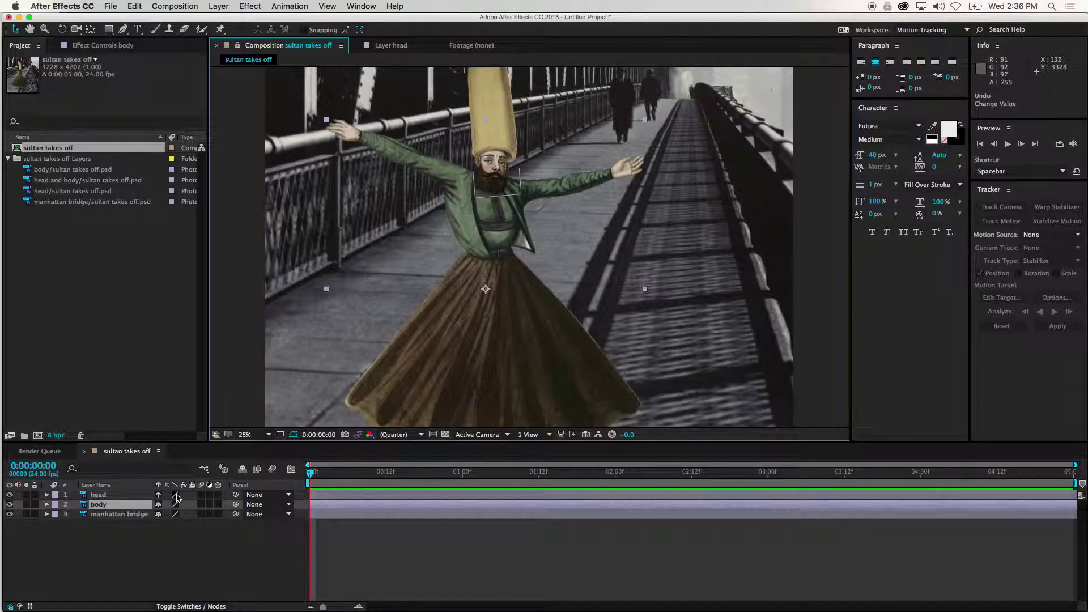
Parent the head layer to the body layer, and move the body slightly up and to the right with its attached head
{"action": "left_click", "coordinate": [116, 496]}
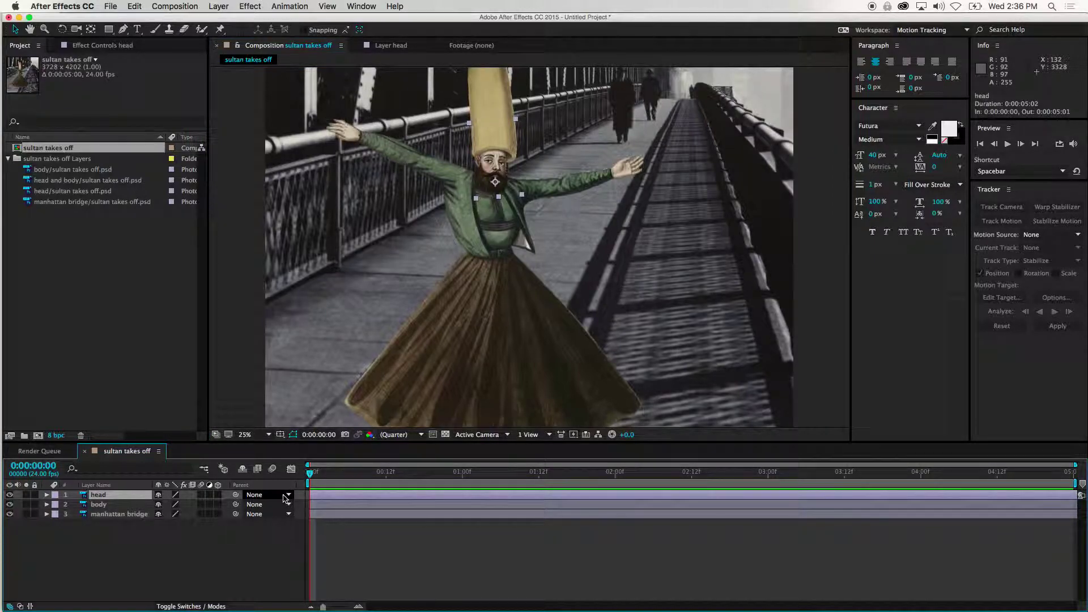
{"action": "left_click", "coordinate": [286, 495]}
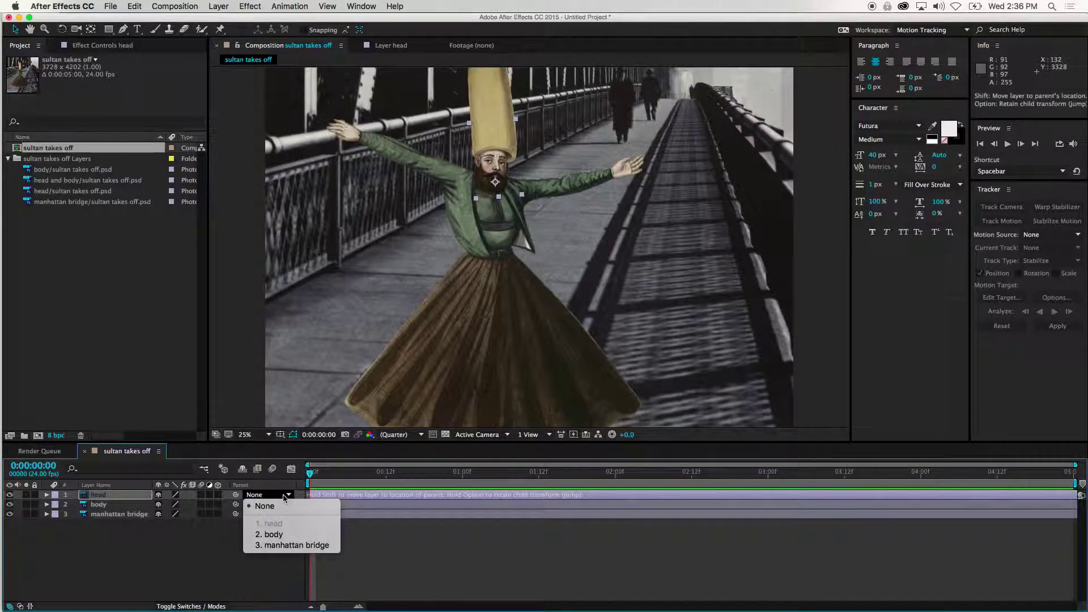
{"action": "left_click", "coordinate": [273, 534]}
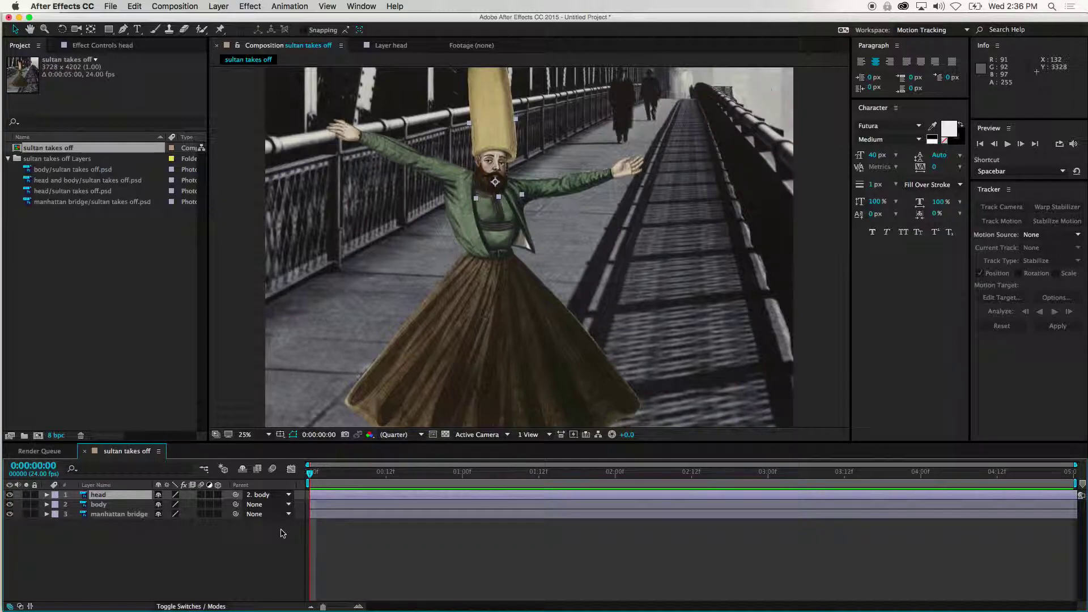
{"action": "left_click", "coordinate": [482, 336]}
{"action": "left_click_drag", "start_coordinate": [502, 342], "coordinate": [527, 325]}
Rotate the head layer to about -24.9 degrees, and move the body layer to about 1818, 2438.5
{"action": "left_click", "coordinate": [520, 156]}
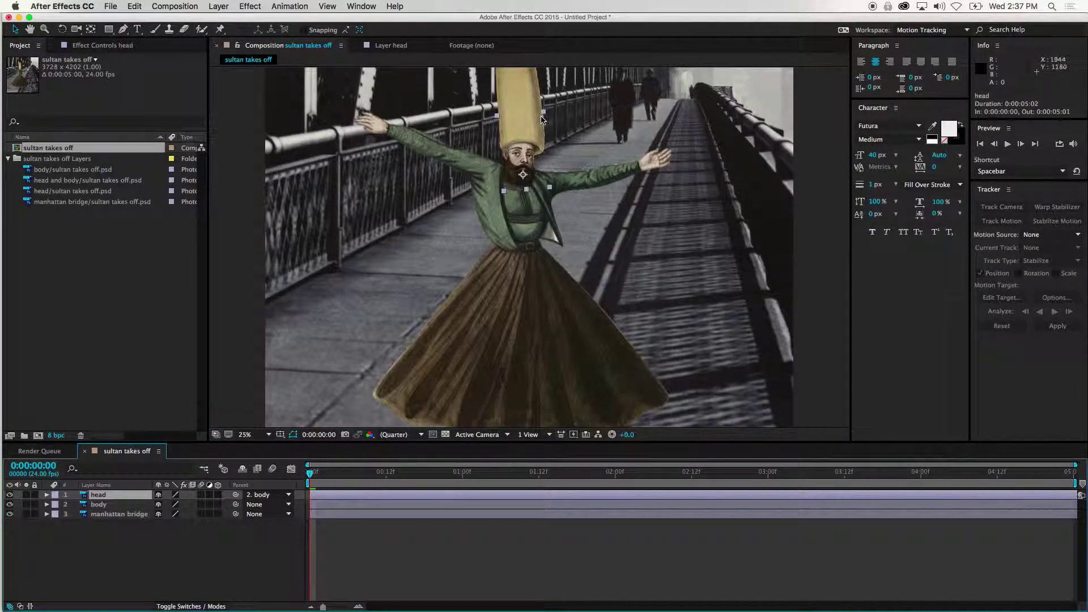
{"action": "key", "text": "w"}
{"action": "left_click_drag", "start_coordinate": [537, 116], "coordinate": [501, 123]}
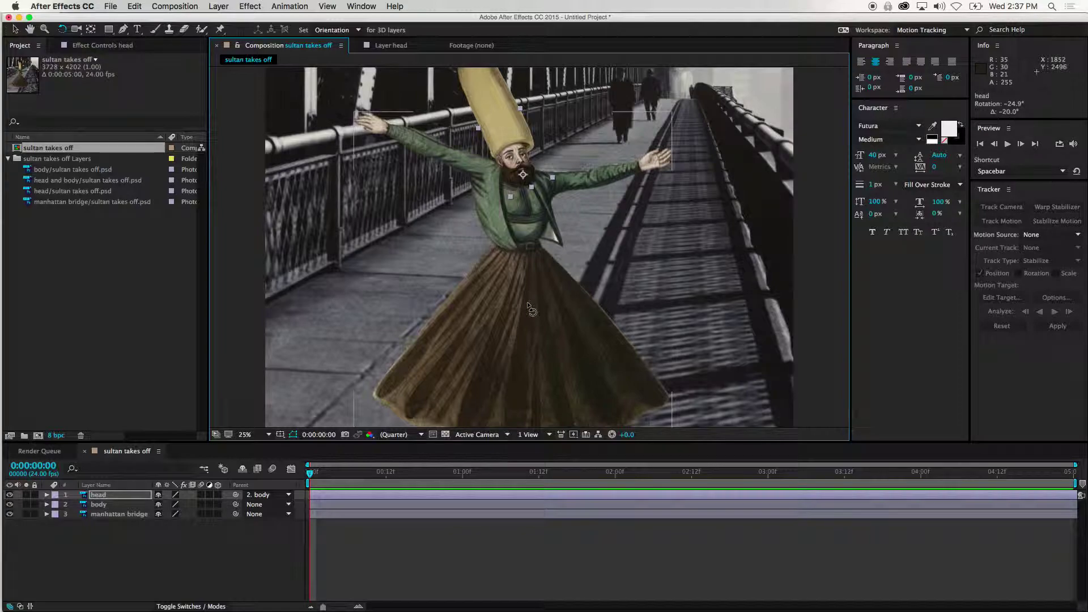
{"action": "key", "text": "v"}
{"action": "mouse_move", "coordinate": [529, 334]}
{"action": "left_mouse_down"}
{"action": "mouse_move", "coordinate": [530, 361]}
{"action": "mouse_move", "coordinate": [530, 313]}
{"action": "mouse_move", "coordinate": [535, 340]}
{"action": "mouse_move", "coordinate": [541, 311]}
{"action": "mouse_move", "coordinate": [539, 343]}
{"action": "mouse_move", "coordinate": [537, 333]}
{"action": "left_mouse_up"}
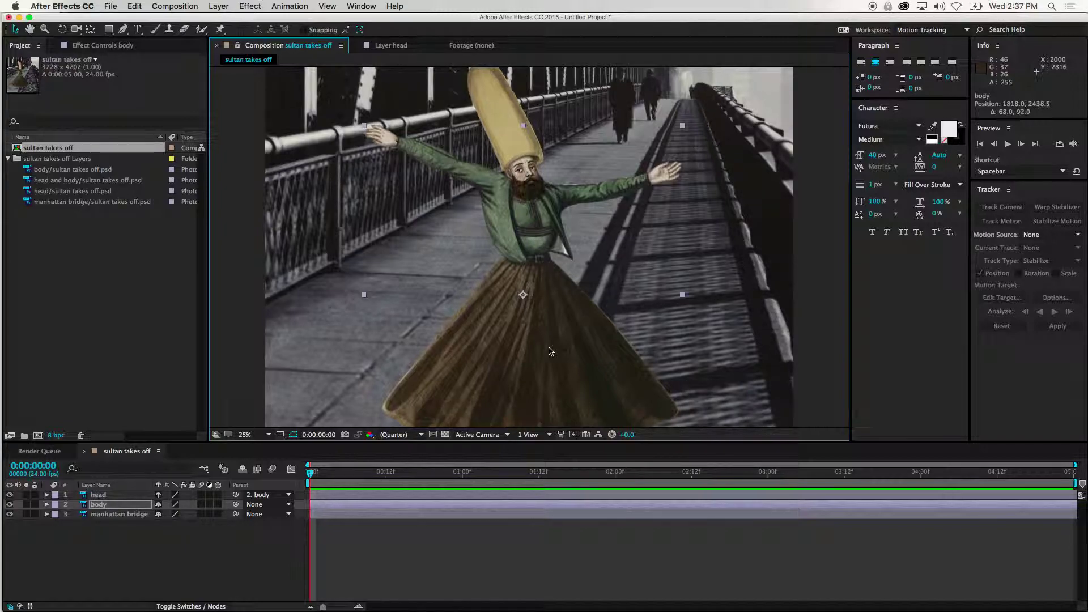
Move the body layer to about 1338, 2790.5 near the bottom of the frame and reveal its transform properties
{"action": "scroll", "coordinate": [549, 351], "scroll_direction": "down", "scroll_amount": 5}
{"action": "scroll", "coordinate": [548, 335], "scroll_direction": "up", "scroll_amount": 3}
{"action": "left_click_drag", "start_coordinate": [548, 303], "coordinate": [548, 260]}
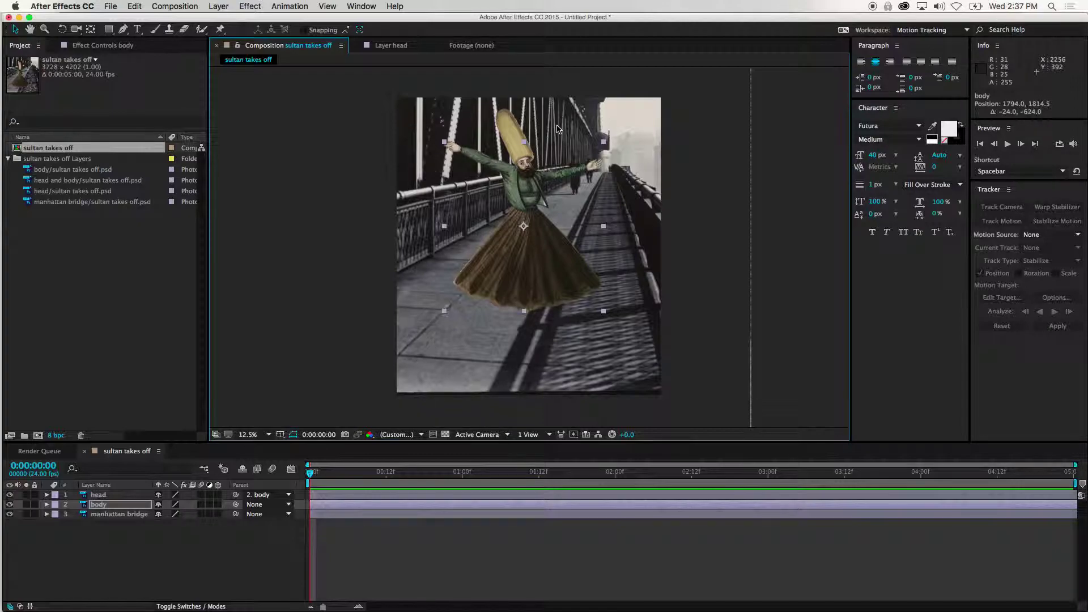
{"action": "left_click_drag", "start_coordinate": [540, 258], "coordinate": [507, 327]}
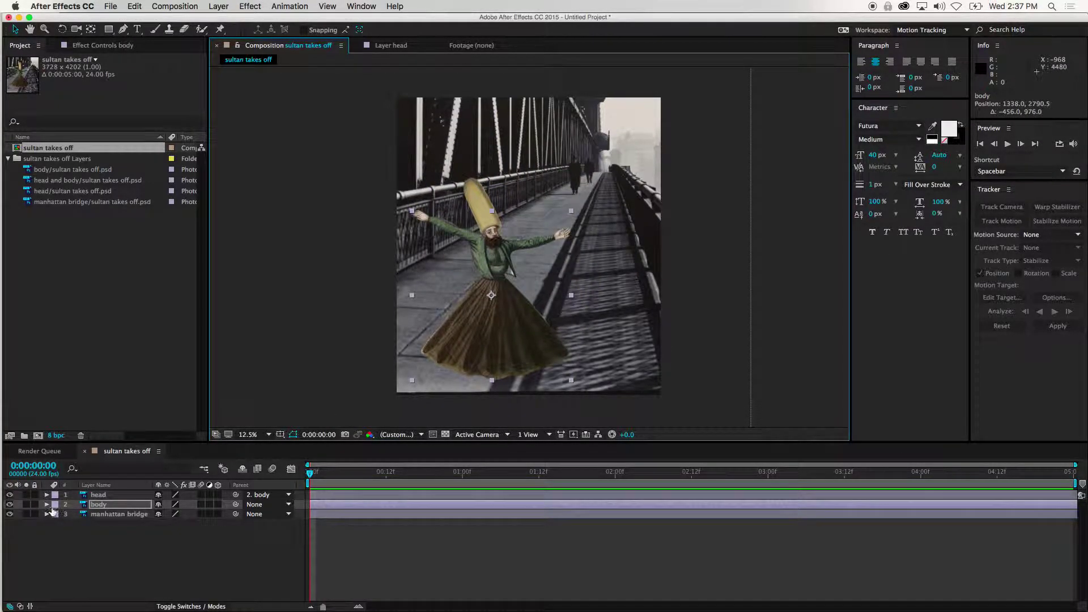
{"action": "left_click", "coordinate": [47, 505]}
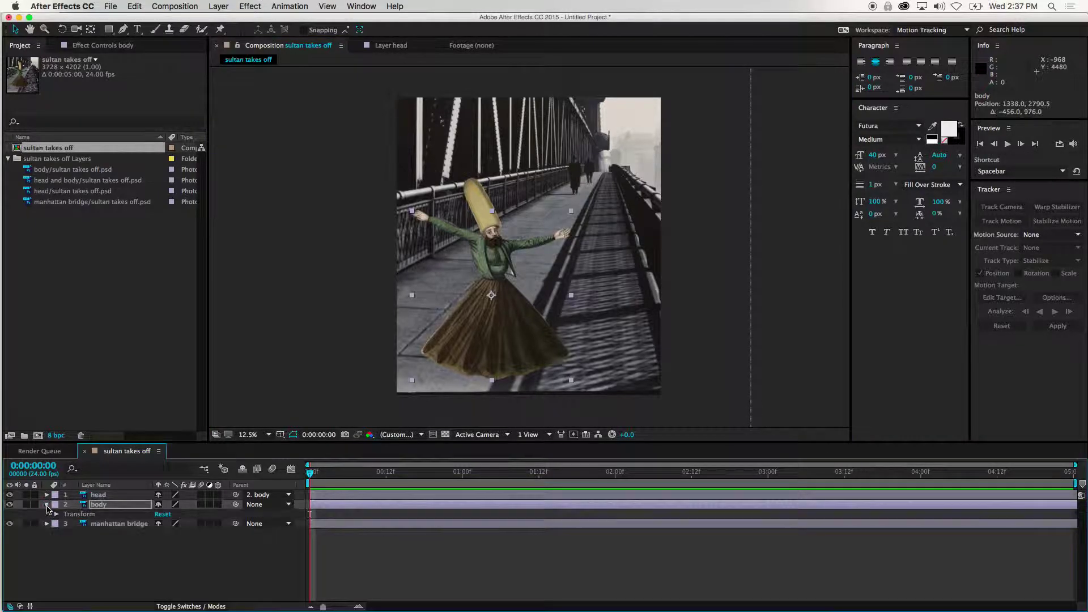
{"action": "left_click", "coordinate": [75, 518]}
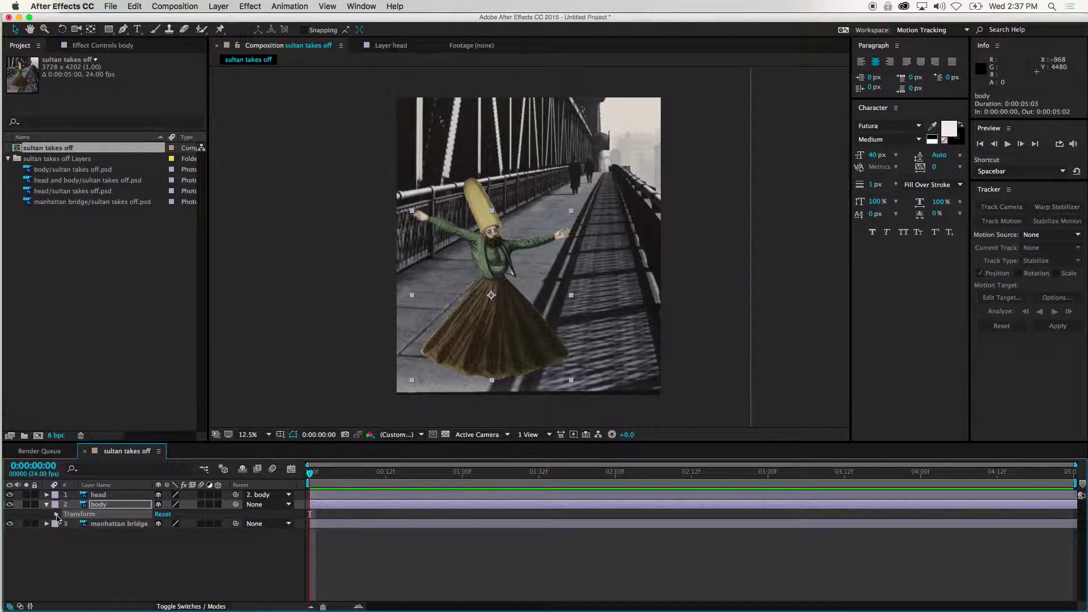
{"action": "left_click", "coordinate": [56, 514]}
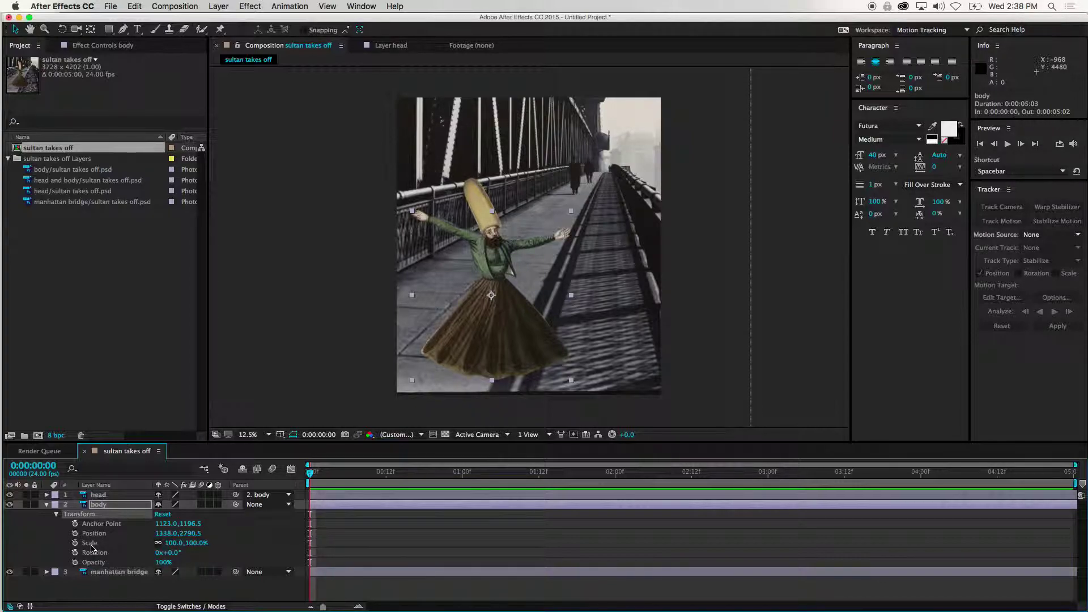
Try scaling the body layer to 75% and moving it to about 1714, 2318.5, and undo both changes
{"action": "left_click", "coordinate": [91, 544]}
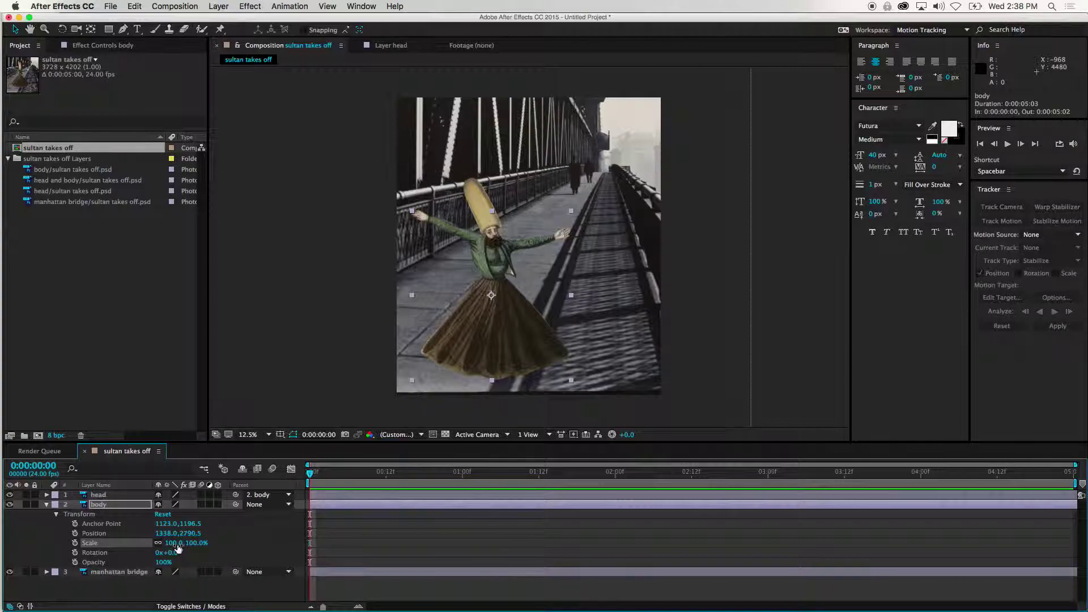
{"action": "left_click", "coordinate": [175, 543]}
{"action": "key", "text": "Tab"}
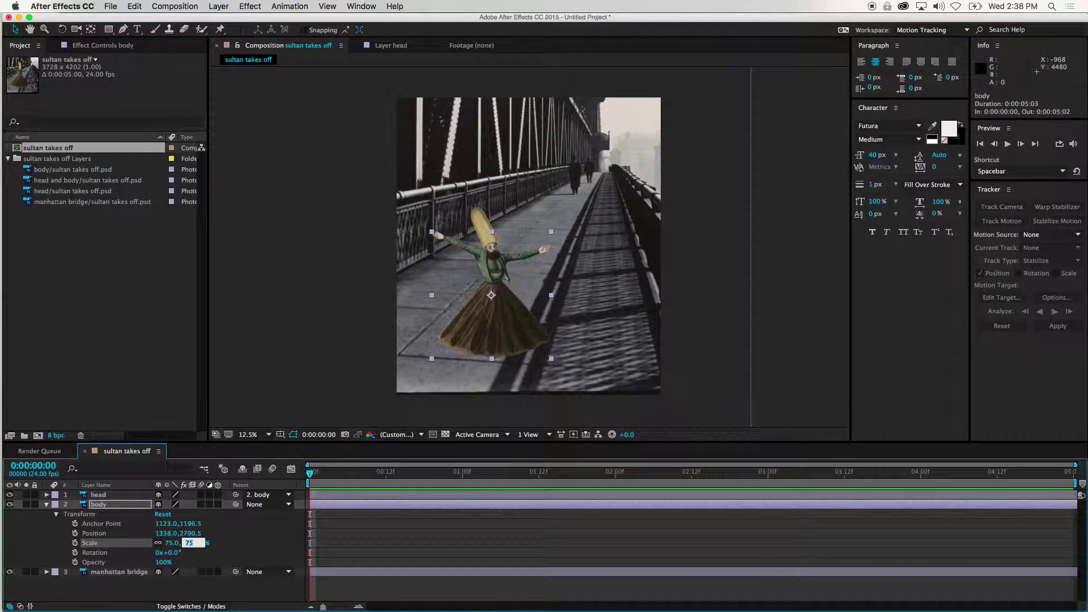
{"action": "left_click_drag", "start_coordinate": [501, 323], "coordinate": [527, 292]}
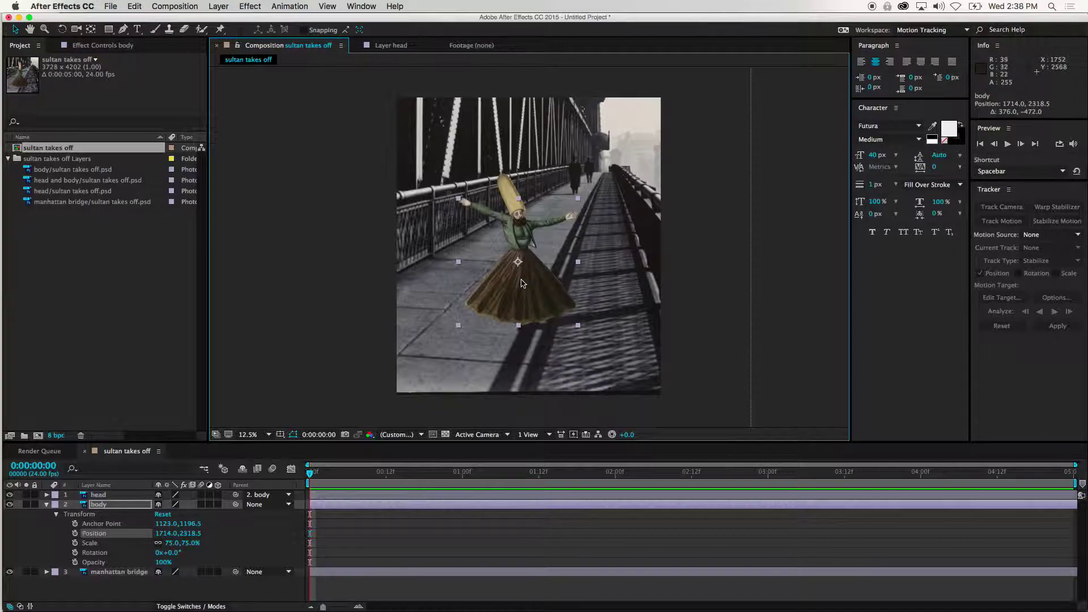
{"action": "key", "text": "super+z"}
{"action": "key", "text": "super+z"}
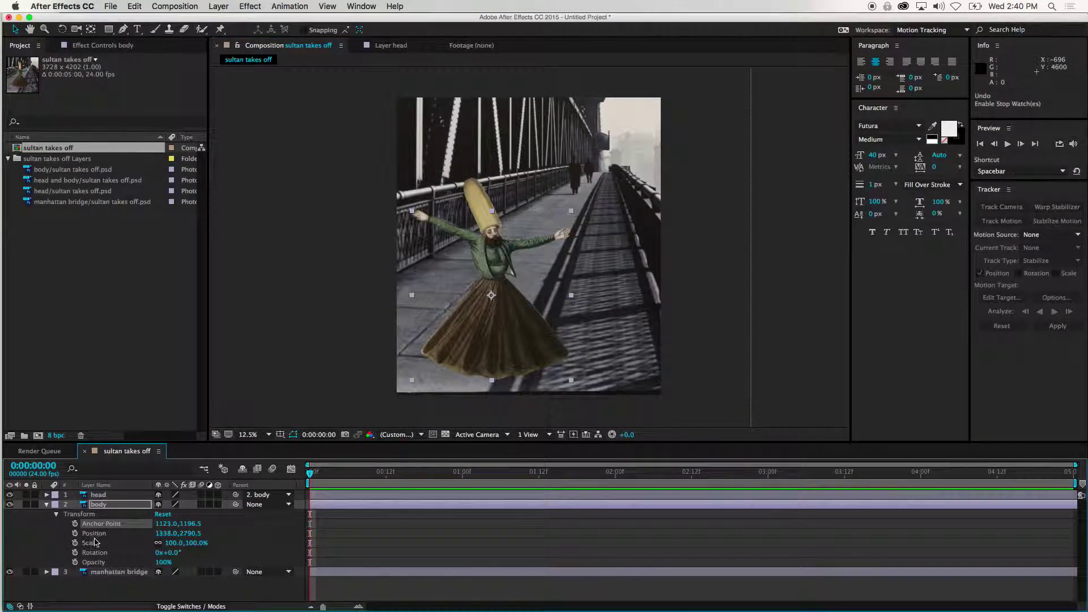
Keyframe the body layer's position at 0:00:00:00, and move the body to about 2002, 1814.5 at 0:00:00:12
{"action": "left_click", "coordinate": [75, 533]}
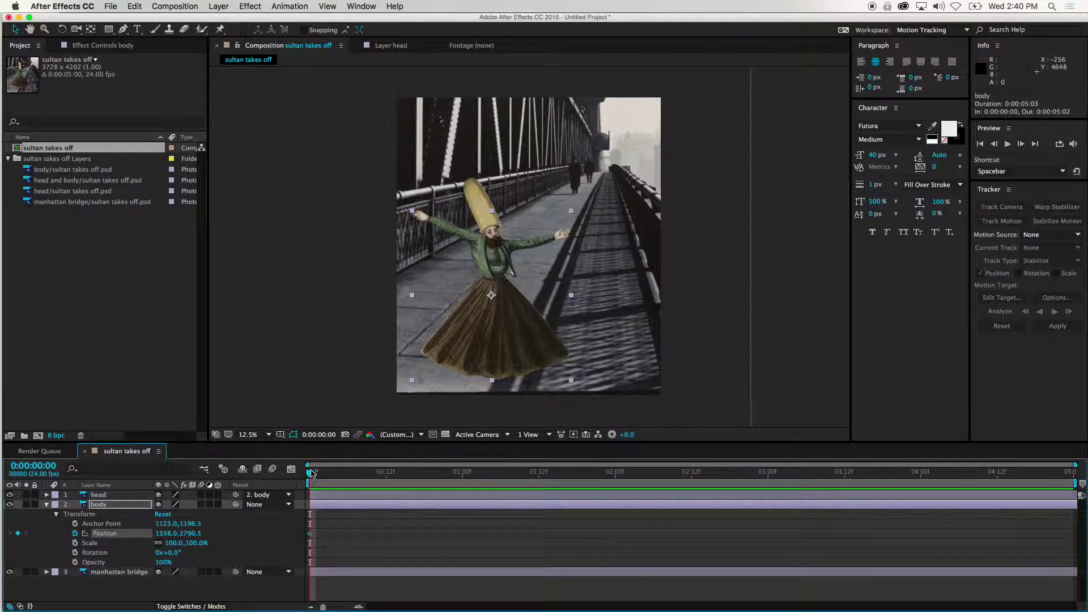
{"action": "left_click_drag", "start_coordinate": [309, 475], "coordinate": [388, 484]}
{"action": "left_click_drag", "start_coordinate": [495, 355], "coordinate": [554, 273]}
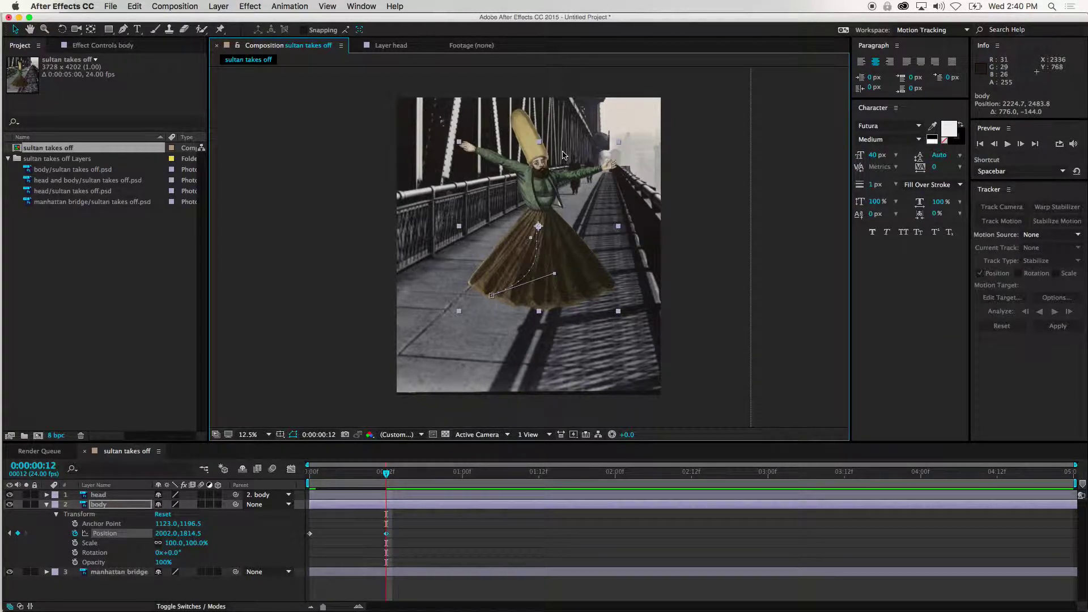
Play the body layer's movement from the start and scrub between its two position keyframes
{"action": "left_click_drag", "start_coordinate": [386, 473], "coordinate": [310, 485]}
{"action": "key", "text": "space"}
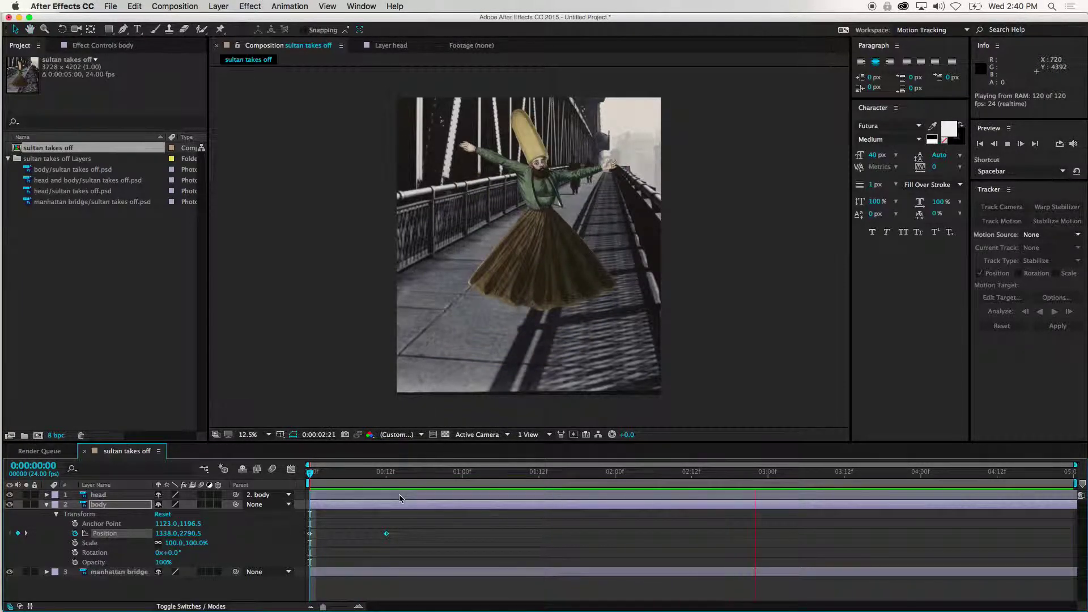
{"action": "key", "text": "space"}
{"action": "left_click", "coordinate": [392, 472]}
{"action": "left_click_drag", "start_coordinate": [391, 476], "coordinate": [367, 478]}
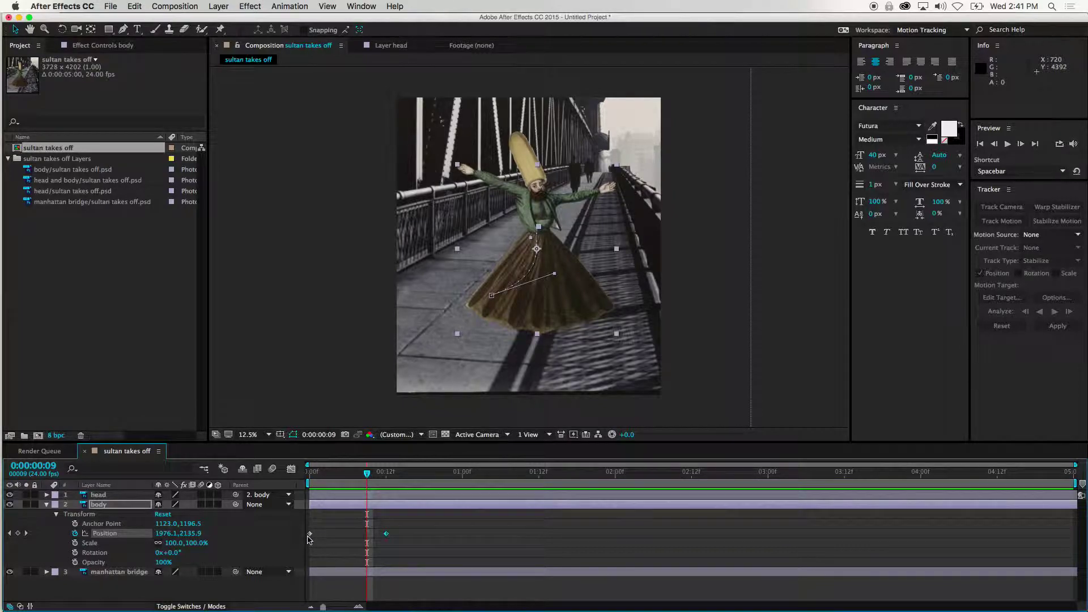
Keyframe the manhattan bridge layer's position at 0:00:00:12, and move the bridge down to about 1092, 4419 at 0:00:02:12
{"action": "mouse_move", "coordinate": [371, 473]}
{"action": "left_mouse_down"}
{"action": "mouse_move", "coordinate": [311, 482]}
{"action": "mouse_move", "coordinate": [395, 475]}
{"action": "mouse_move", "coordinate": [386, 474]}
{"action": "left_mouse_up"}
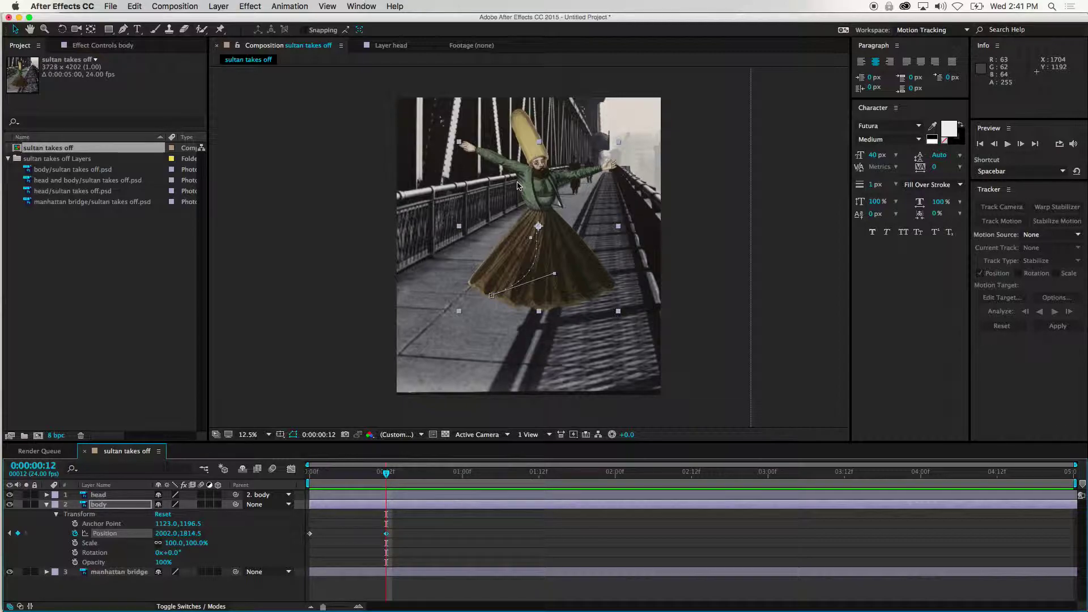
{"action": "left_click", "coordinate": [47, 572]}
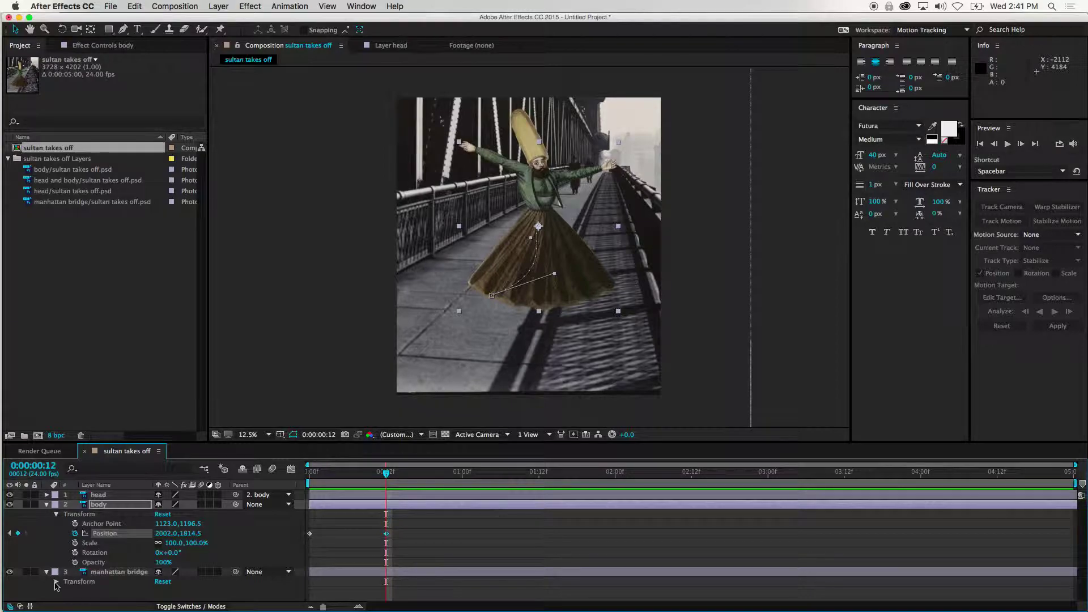
{"action": "left_click", "coordinate": [56, 584]}
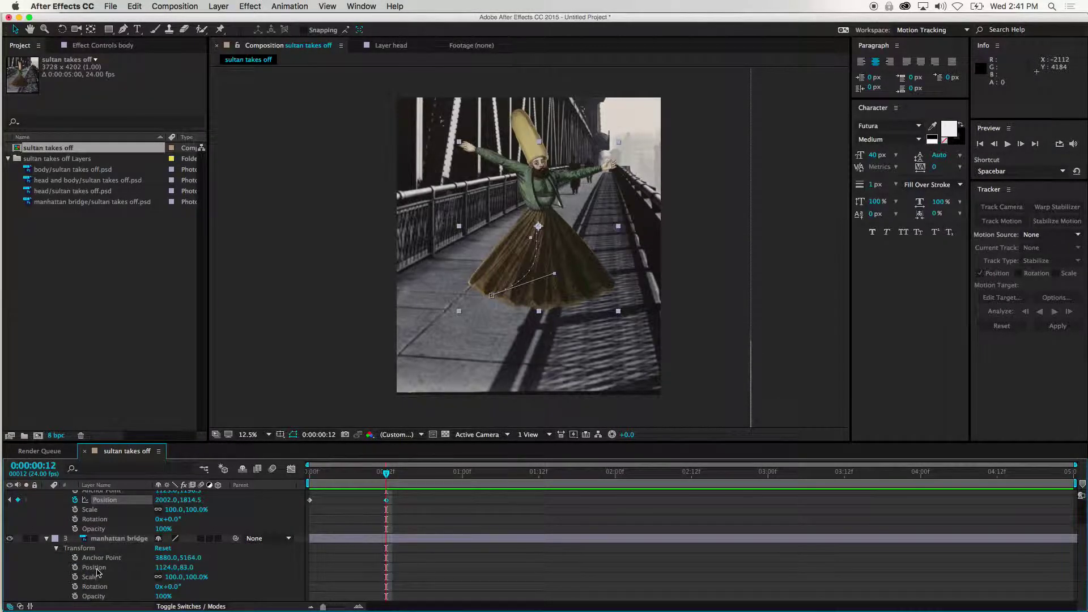
{"action": "left_click", "coordinate": [95, 568]}
{"action": "left_click", "coordinate": [75, 567]}
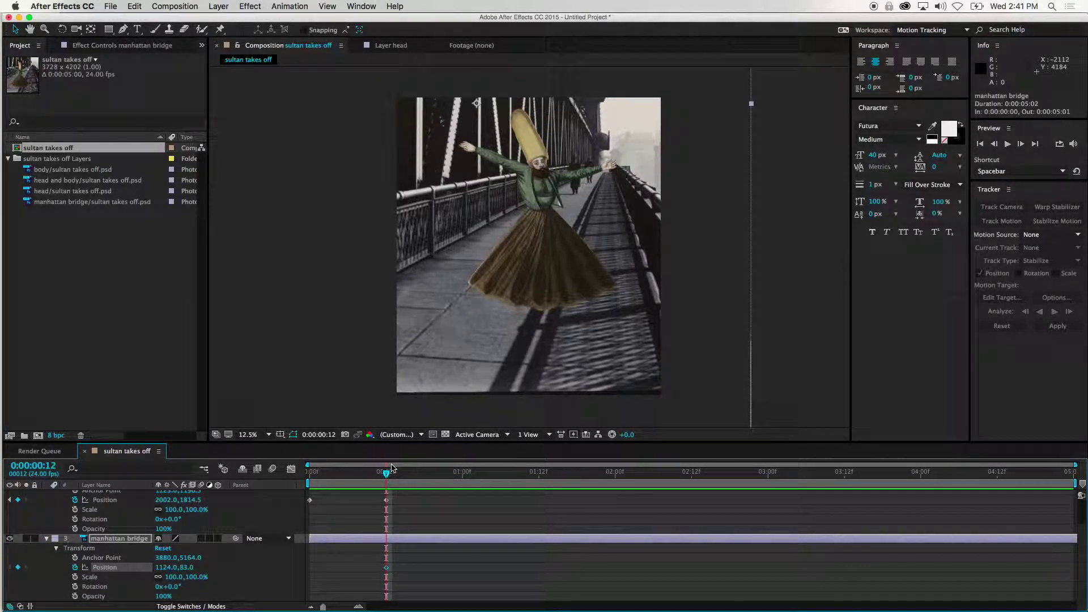
{"action": "left_click_drag", "start_coordinate": [385, 473], "coordinate": [691, 484]}
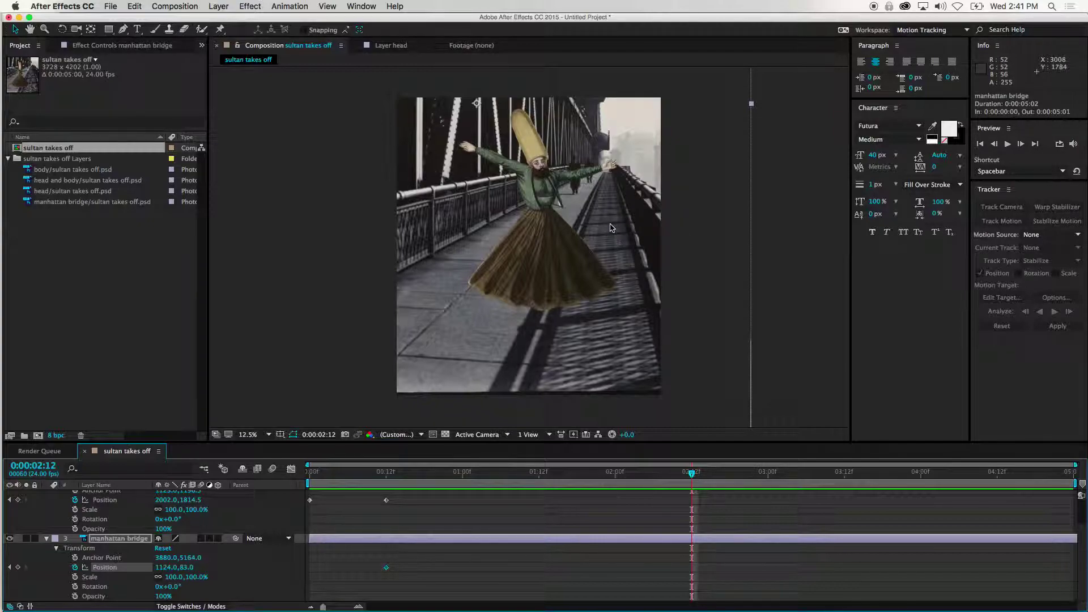
{"action": "left_click_drag", "start_coordinate": [609, 215], "coordinate": [605, 517]}
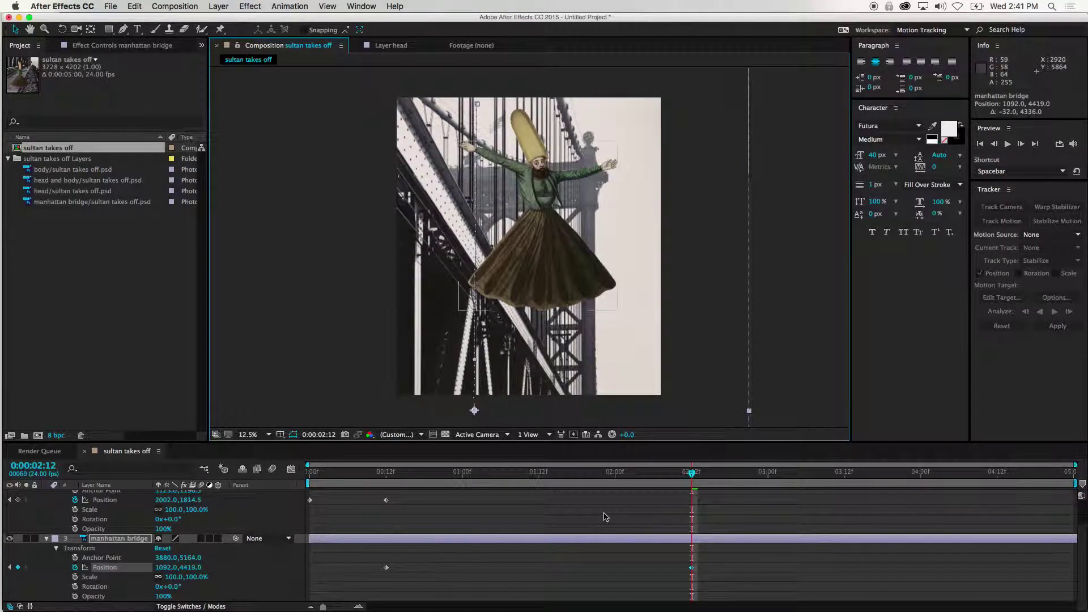
Preview the combined body and bridge movement from the start of the composition
{"action": "left_click_drag", "start_coordinate": [691, 478], "coordinate": [297, 527]}
{"action": "key", "text": "h"}
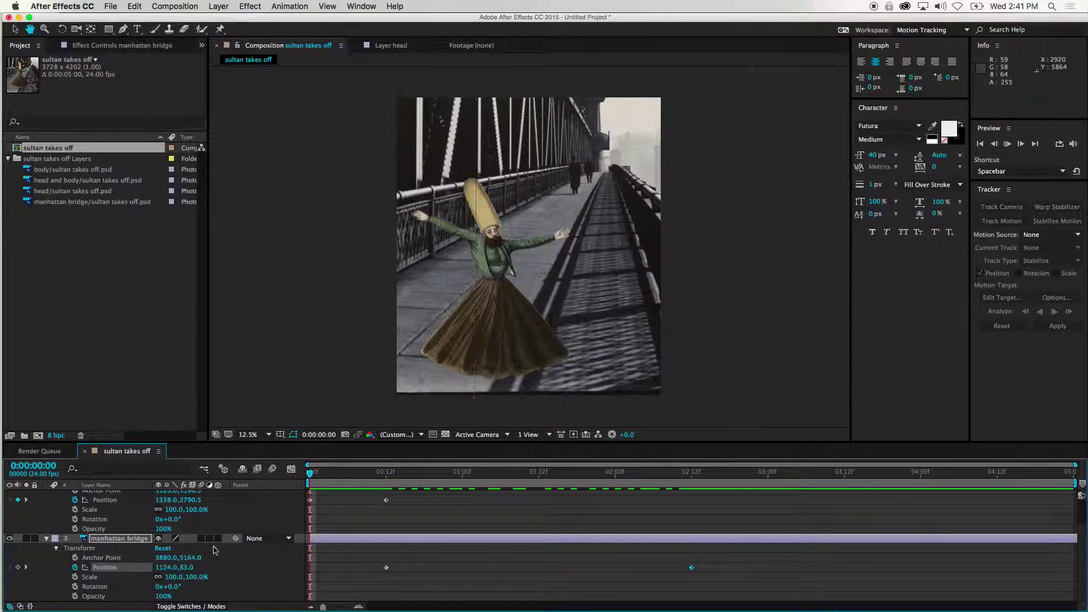
{"action": "key", "text": "space"}
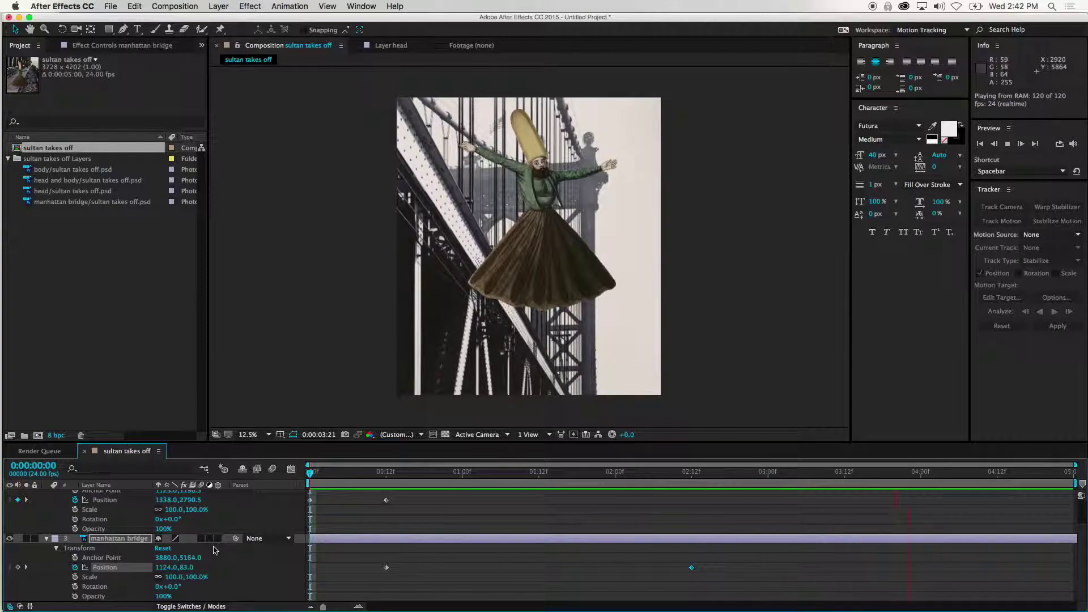
{"action": "key", "text": "space"}
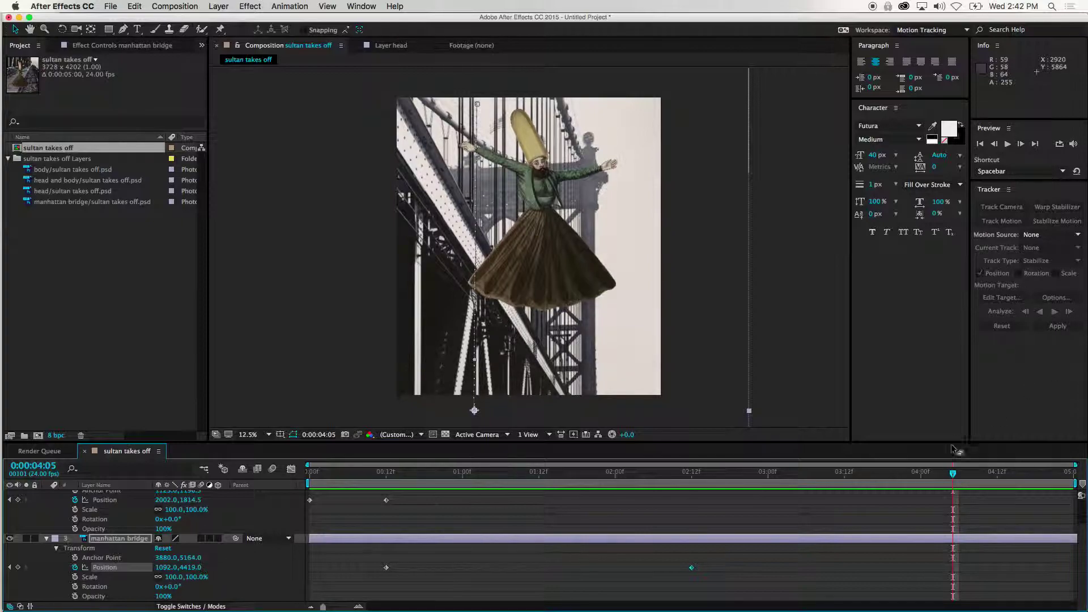
Try moving the manhattan bridge layer back up by hand to about 1156, 299 at 0:00:04:23
{"action": "left_click_drag", "start_coordinate": [952, 477], "coordinate": [1078, 506]}
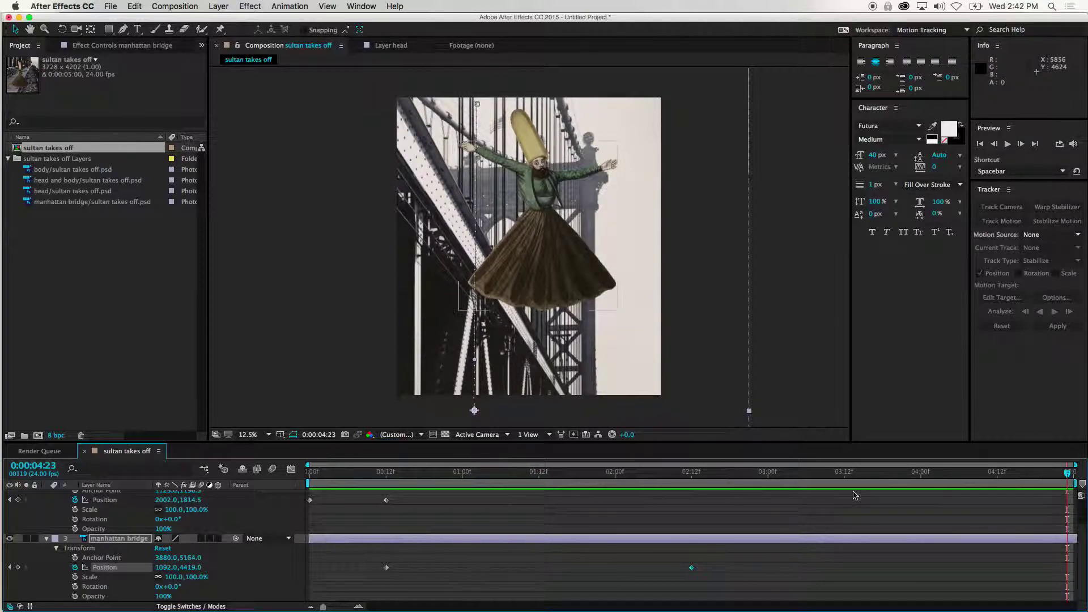
{"action": "left_click_drag", "start_coordinate": [595, 362], "coordinate": [602, 68]}
{"action": "mouse_move", "coordinate": [616, 249]}
{"action": "left_mouse_down"}
{"action": "mouse_move", "coordinate": [624, 195]}
{"action": "mouse_move", "coordinate": [623, 269]}
{"action": "mouse_move", "coordinate": [622, 228]}
{"action": "left_mouse_up"}
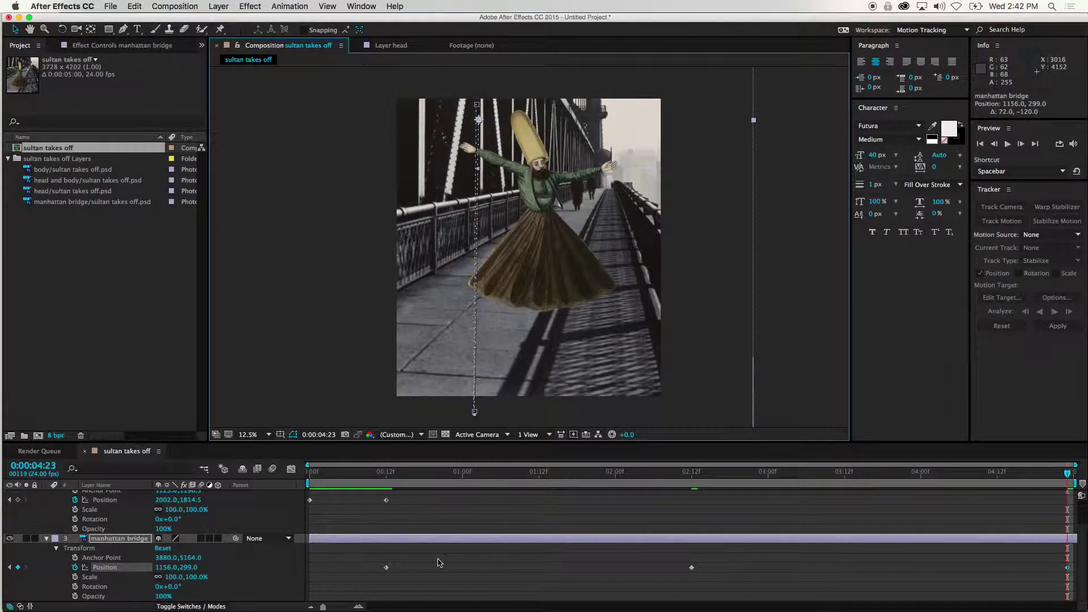
Copy the manhattan bridge's 0:00:00:12 position keyframe to 0:00:04:10, and delete its keyframe at 0:00:04:23
{"action": "left_click", "coordinate": [386, 568]}
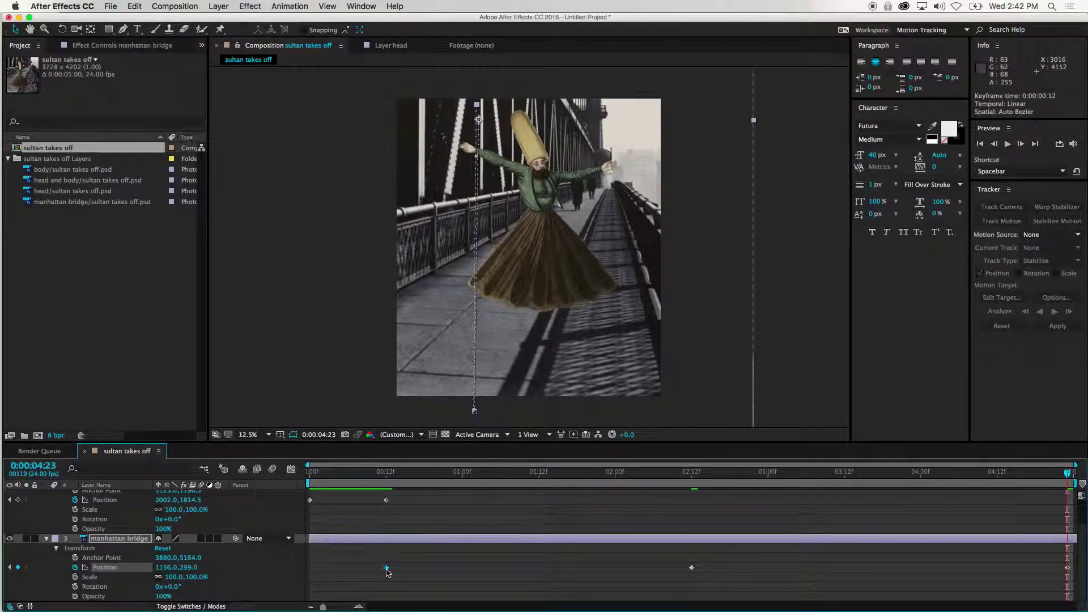
{"action": "key", "text": "super+c"}
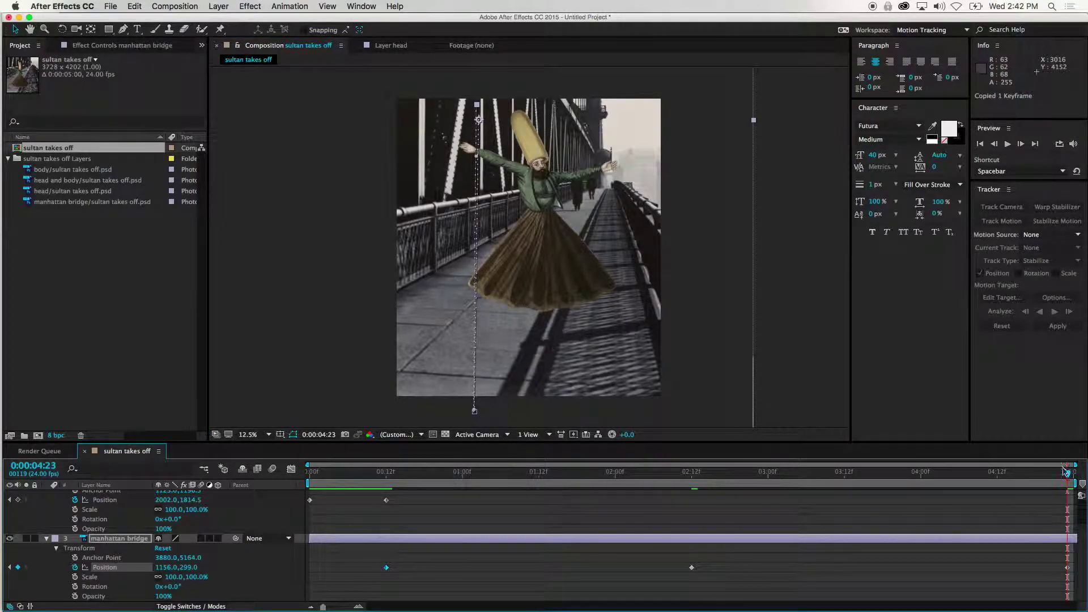
{"action": "left_click_drag", "start_coordinate": [1070, 474], "coordinate": [985, 475]}
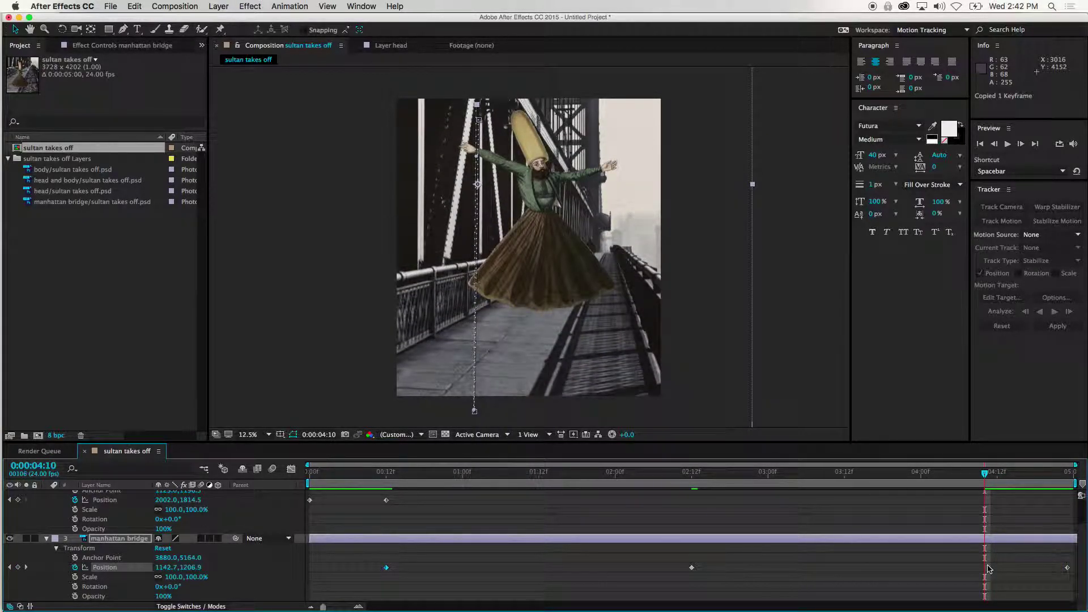
{"action": "key", "text": "super+v"}
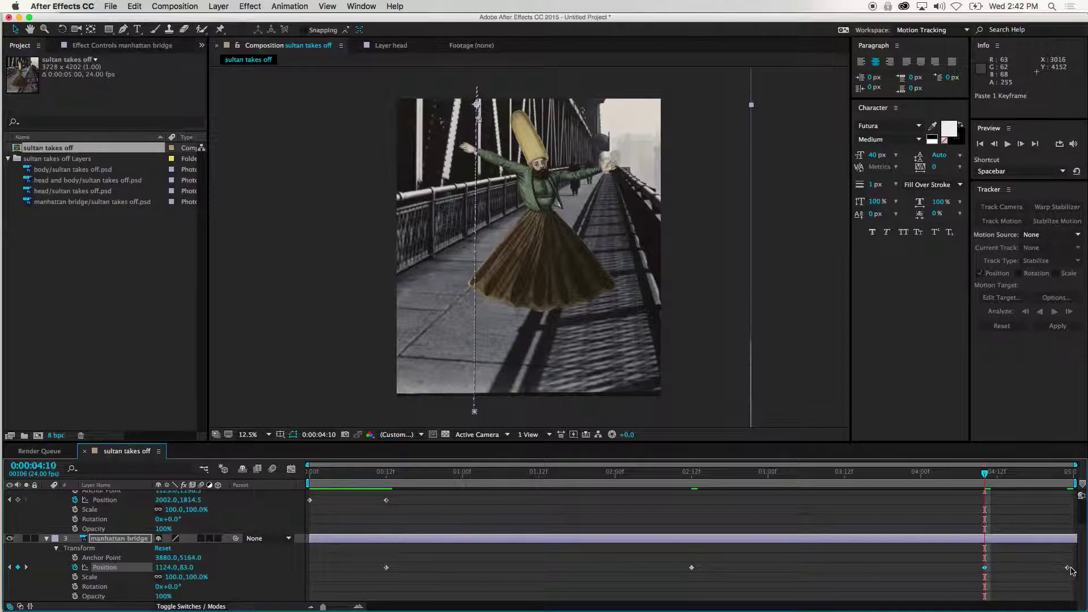
{"action": "left_click", "coordinate": [1067, 569]}
{"action": "key", "text": "Delete"}
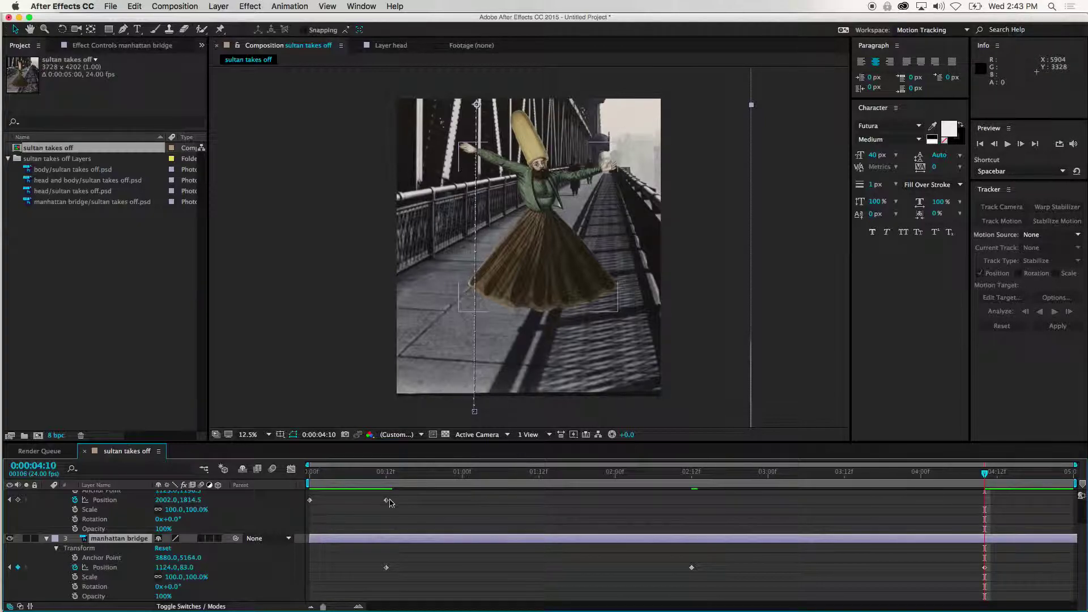
Copy the body's 0:00:00:12 position keyframe to 0:00:04:10 and its 0:00:00:00 position keyframe to 0:00:04:23
{"action": "left_click", "coordinate": [386, 500]}
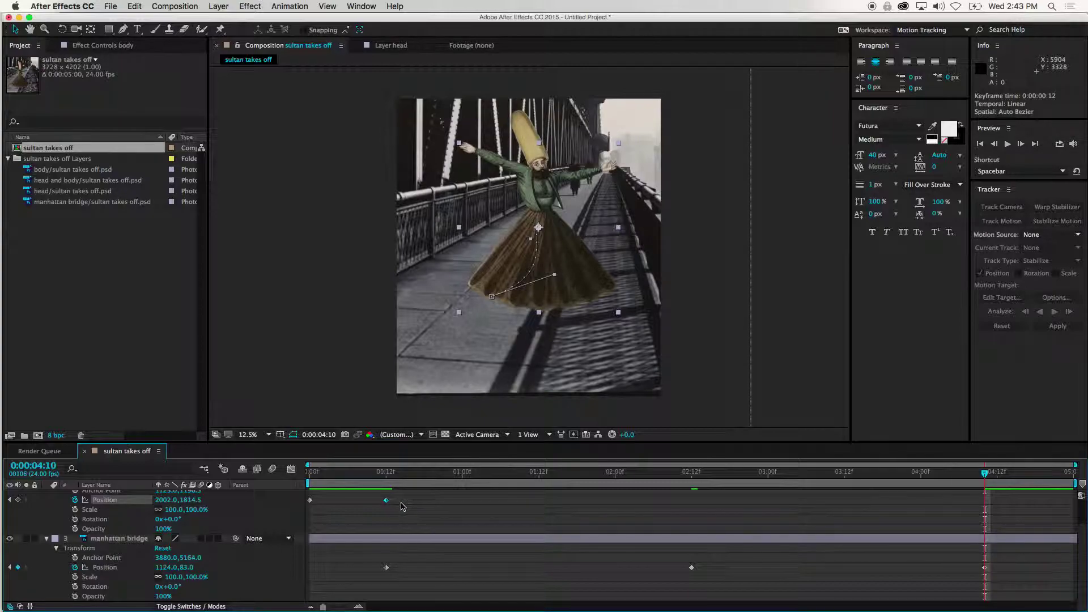
{"action": "key", "text": "super+c"}
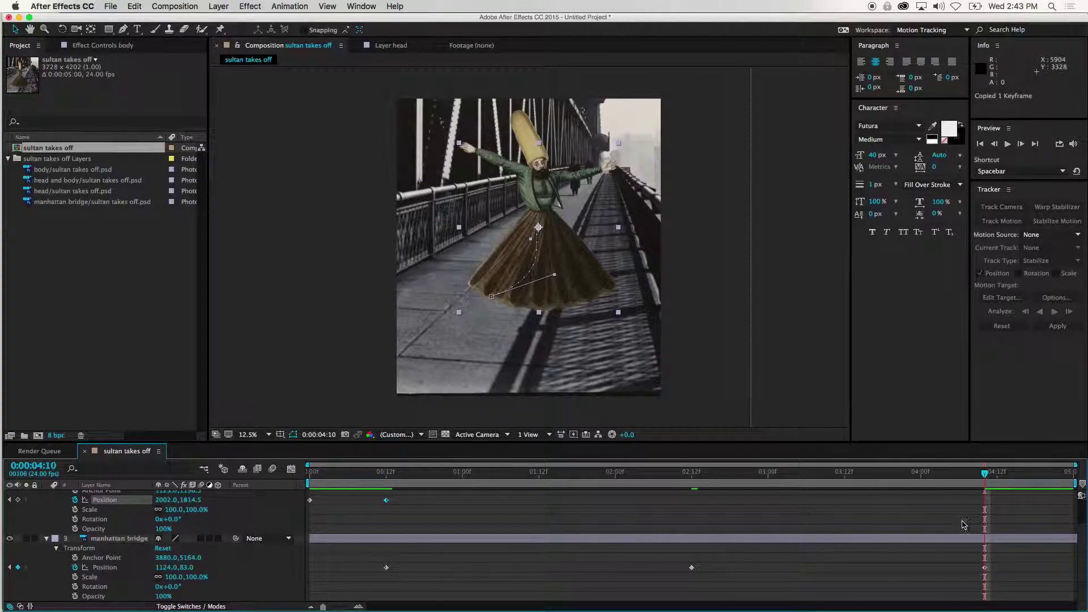
{"action": "key", "text": "super+v"}
{"action": "left_click_drag", "start_coordinate": [984, 475], "coordinate": [1069, 473]}
{"action": "left_click", "coordinate": [310, 501]}
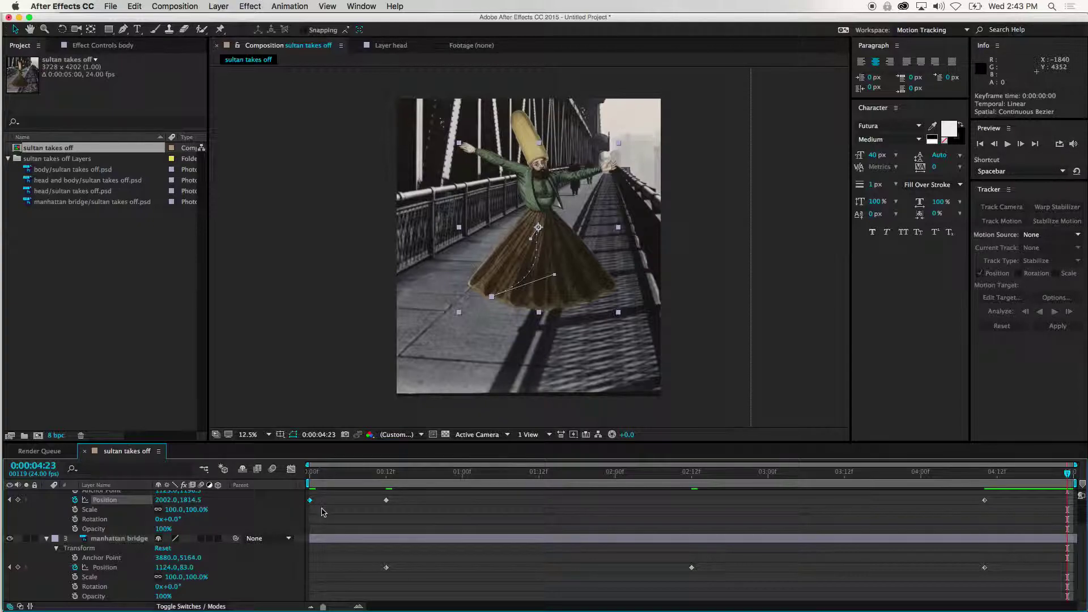
{"action": "key", "text": "super+c"}
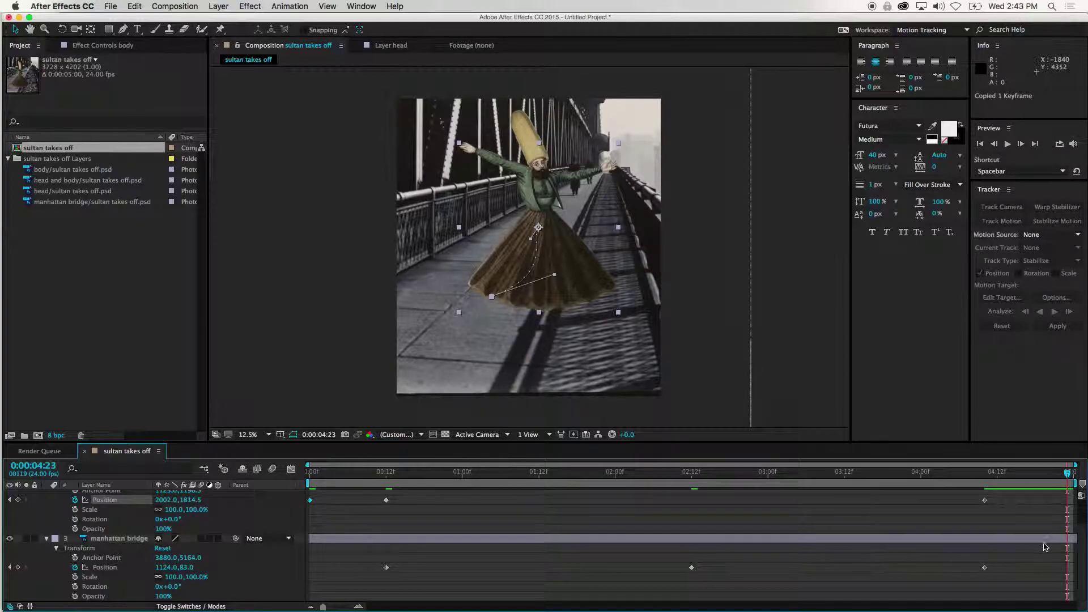
{"action": "key", "text": "super+v"}
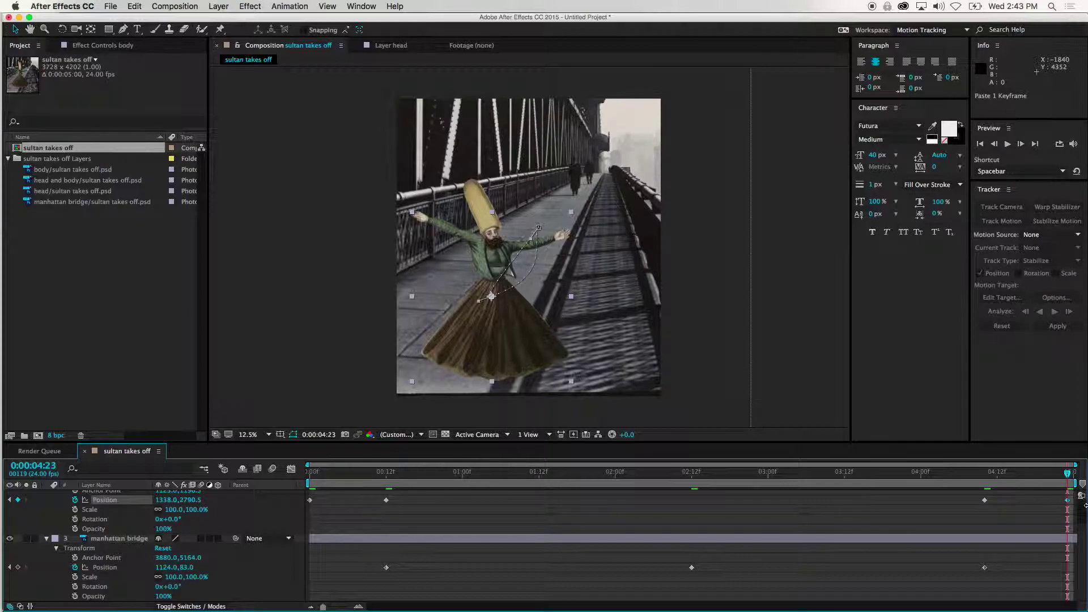
{"action": "left_click_drag", "start_coordinate": [1068, 475], "coordinate": [960, 596]}
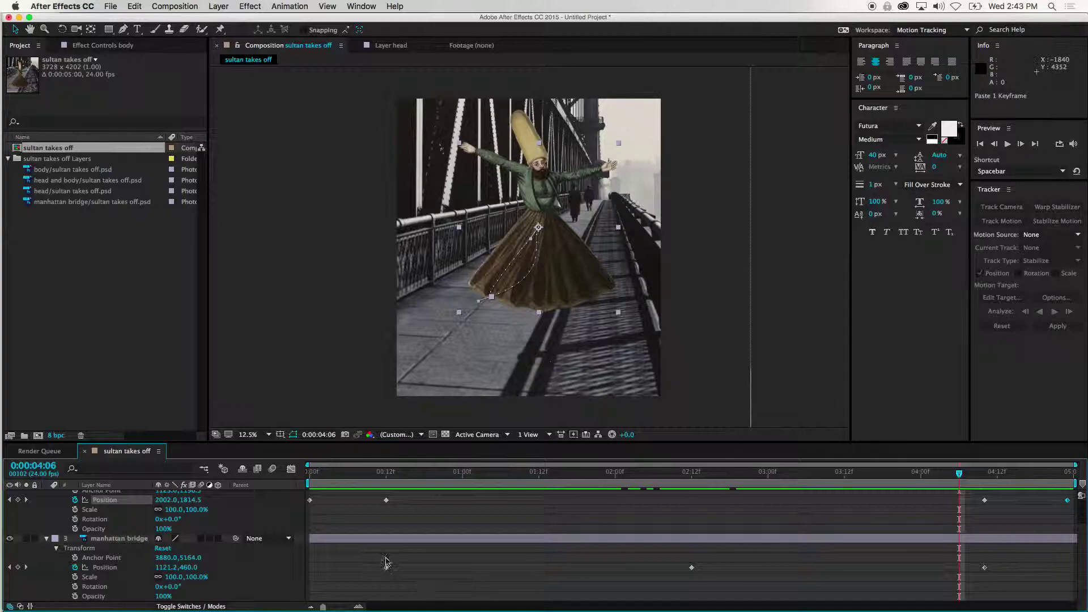
Play back the looping body and bridge animation to check the copied position keyframes
{"action": "left_click", "coordinate": [310, 500]}
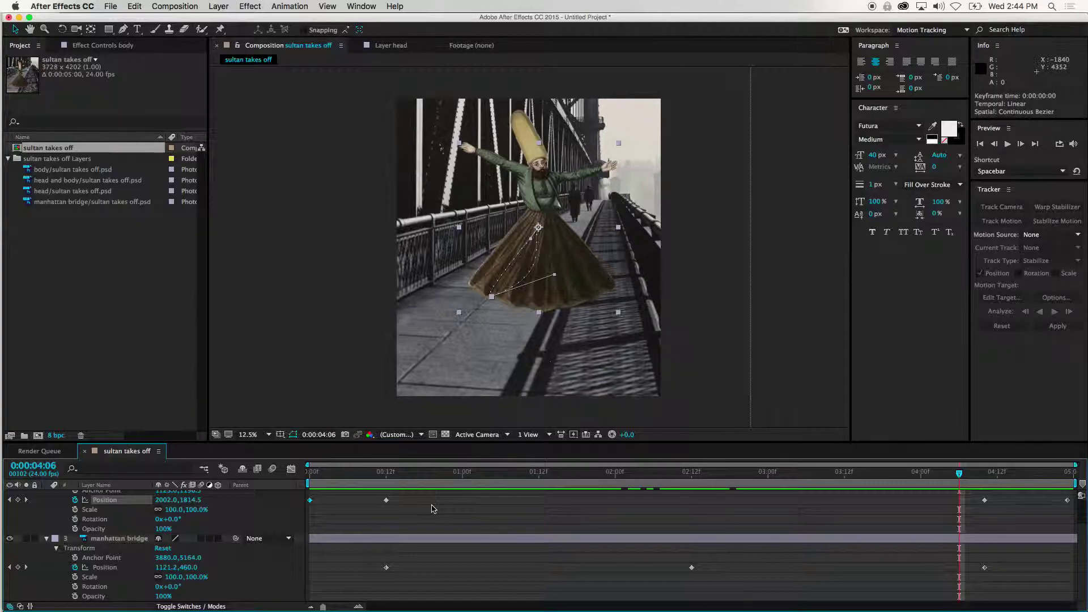
{"action": "key", "text": "space"}
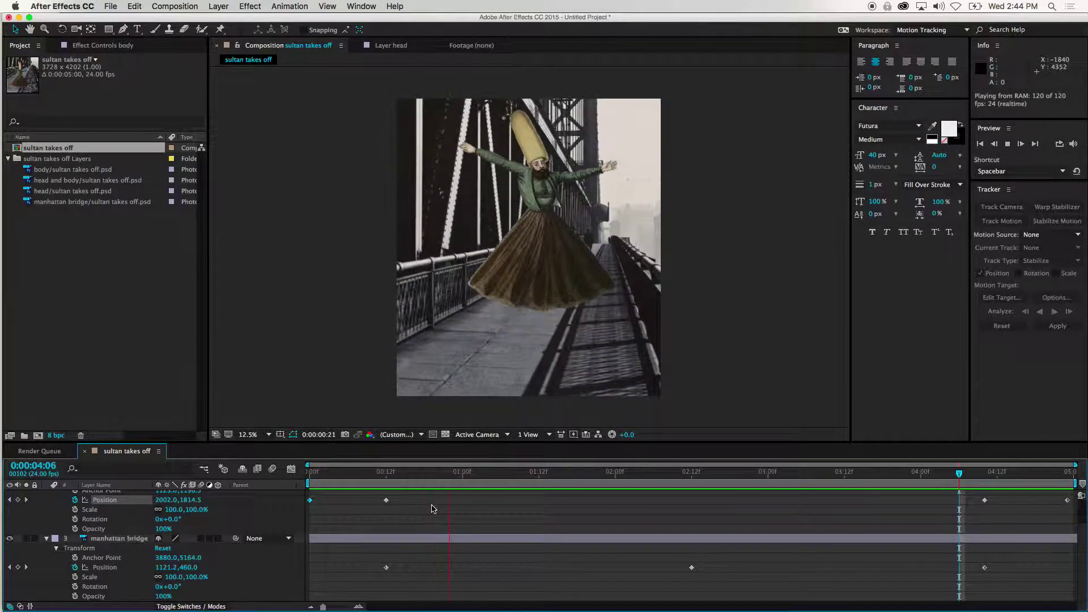
{"action": "key", "text": "space"}
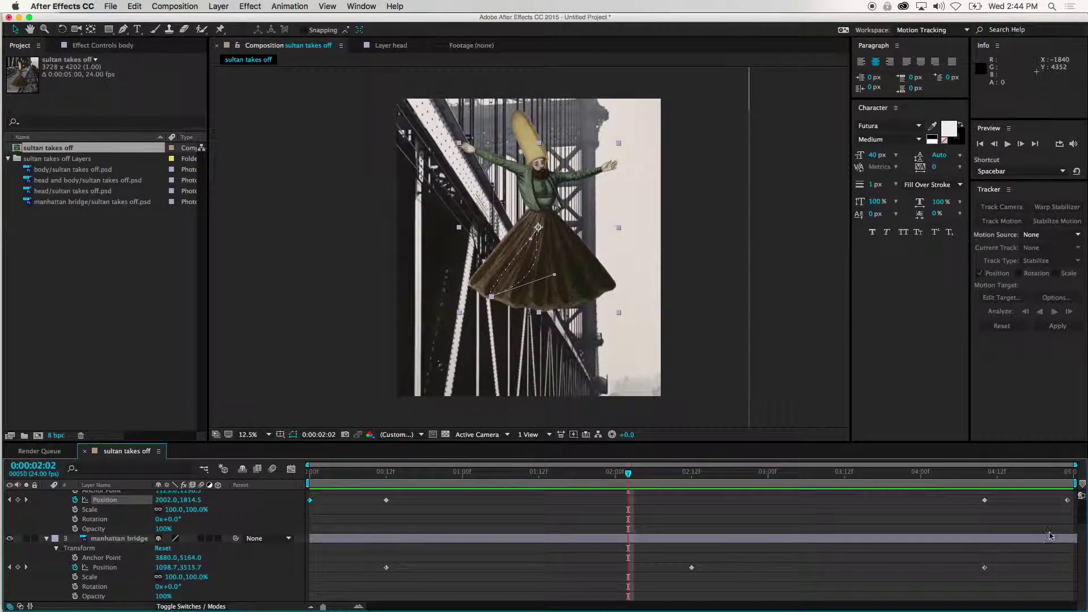
{"action": "key", "text": "space"}
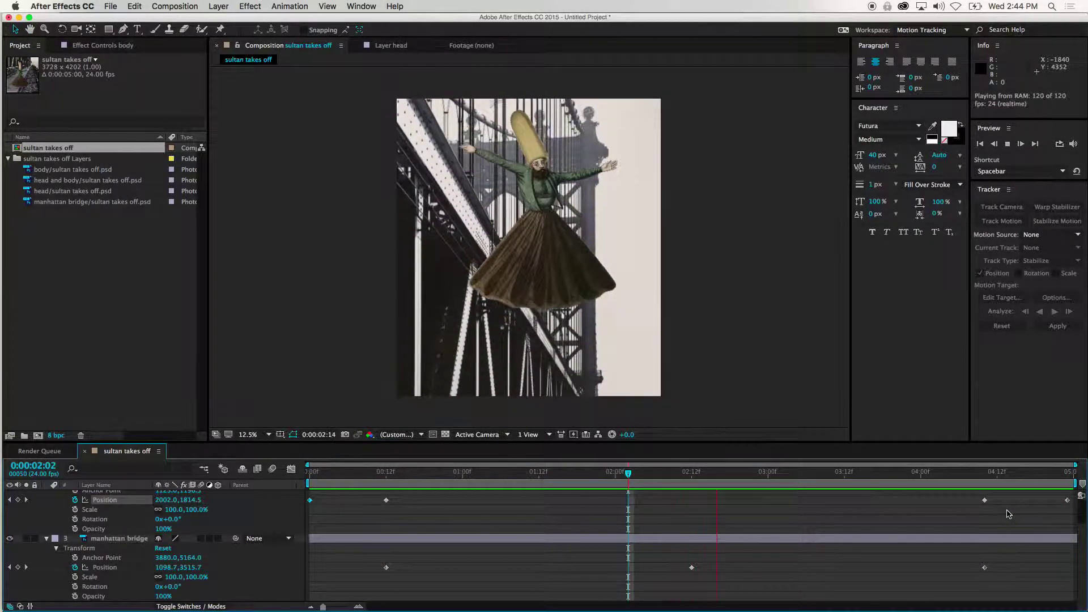
{"action": "key", "text": "space"}
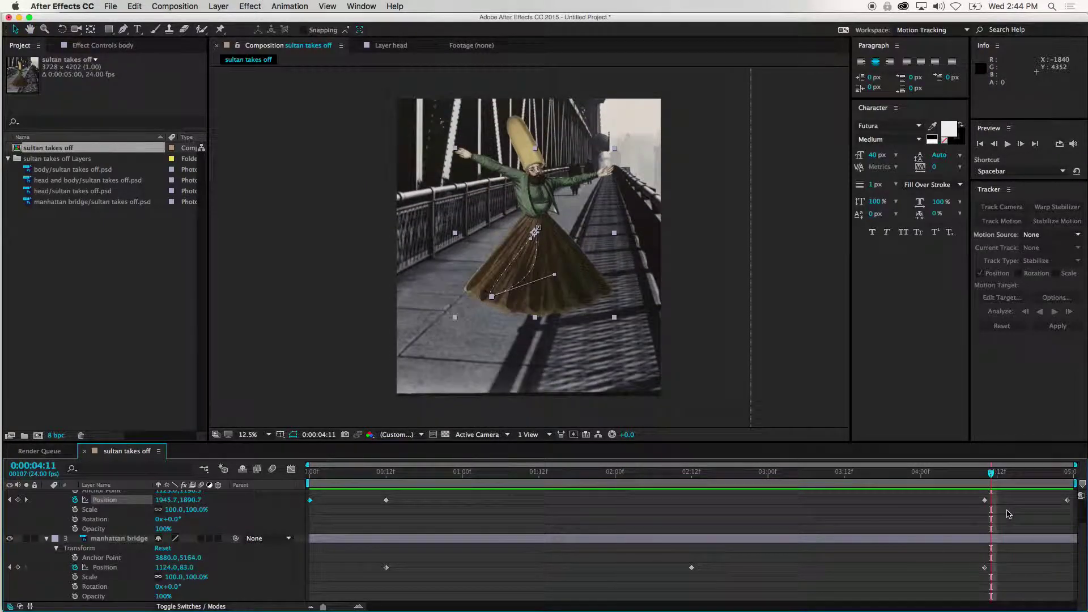
Add the sultan takes off composition to the render queue
{"action": "left_click", "coordinate": [109, 7]}
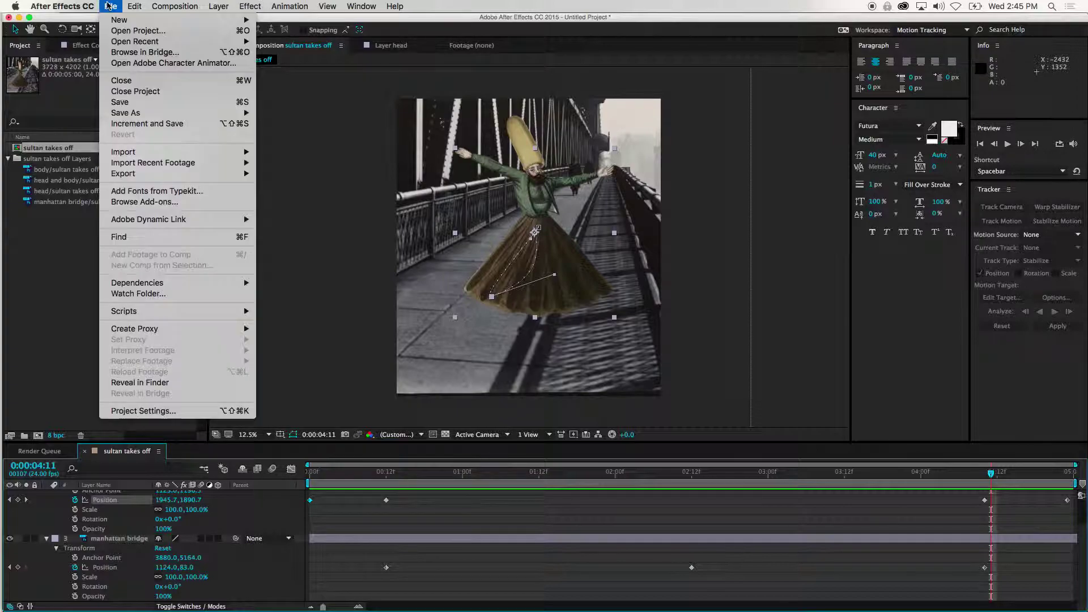
{"action": "mouse_move", "coordinate": [145, 179]}
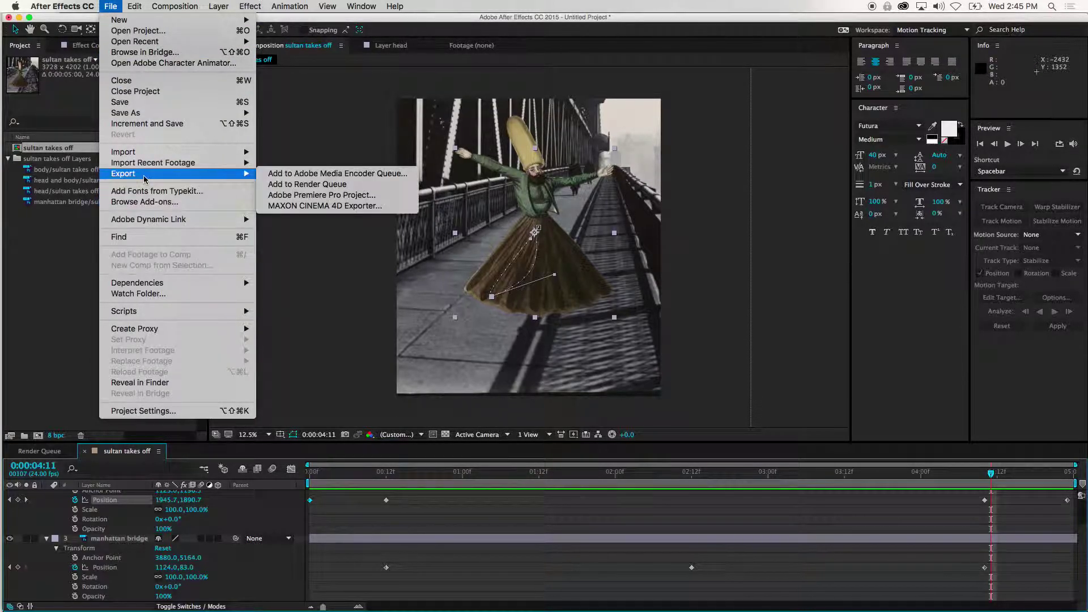
{"action": "left_click", "coordinate": [379, 185]}
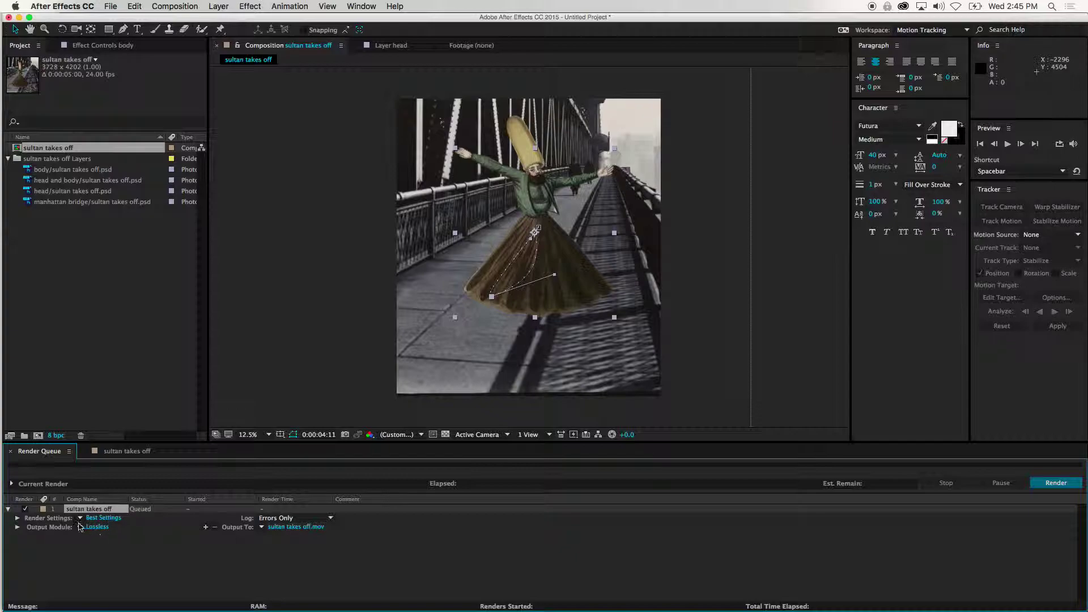
Set the render output to a QuickTime movie named sultan takes off in the shake that folder, and render it
{"action": "left_click", "coordinate": [295, 528]}
{"action": "left_click", "coordinate": [543, 149]}
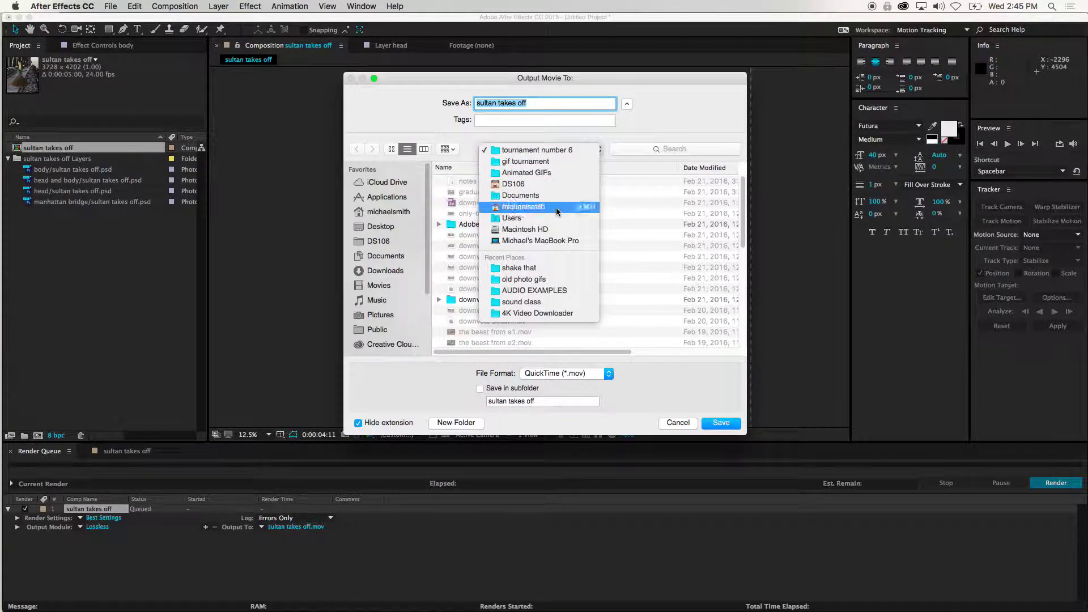
{"action": "left_click", "coordinate": [555, 268]}
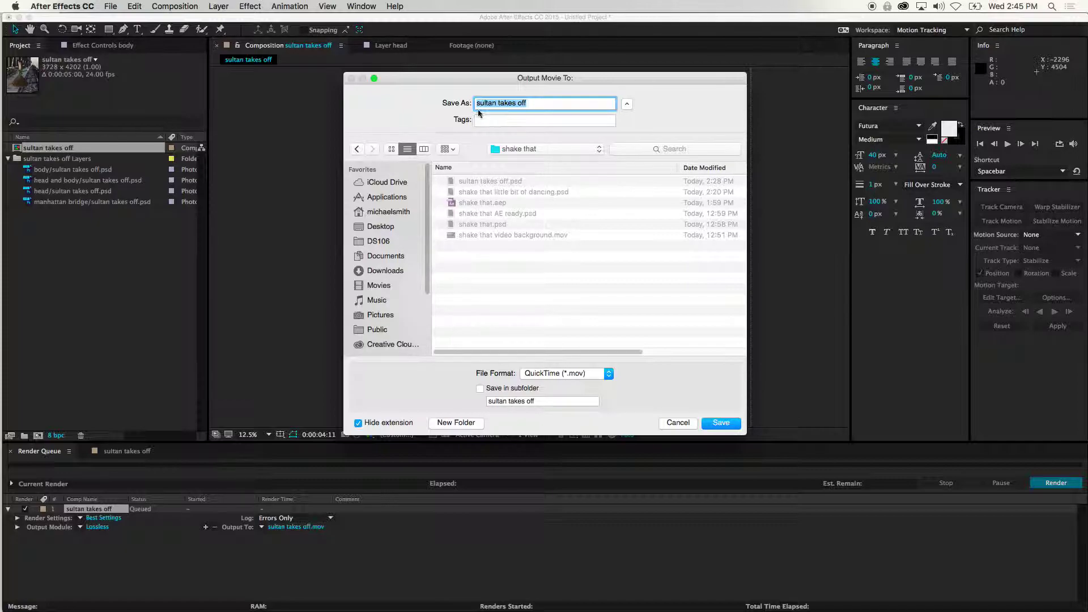
{"action": "left_click", "coordinate": [725, 425]}
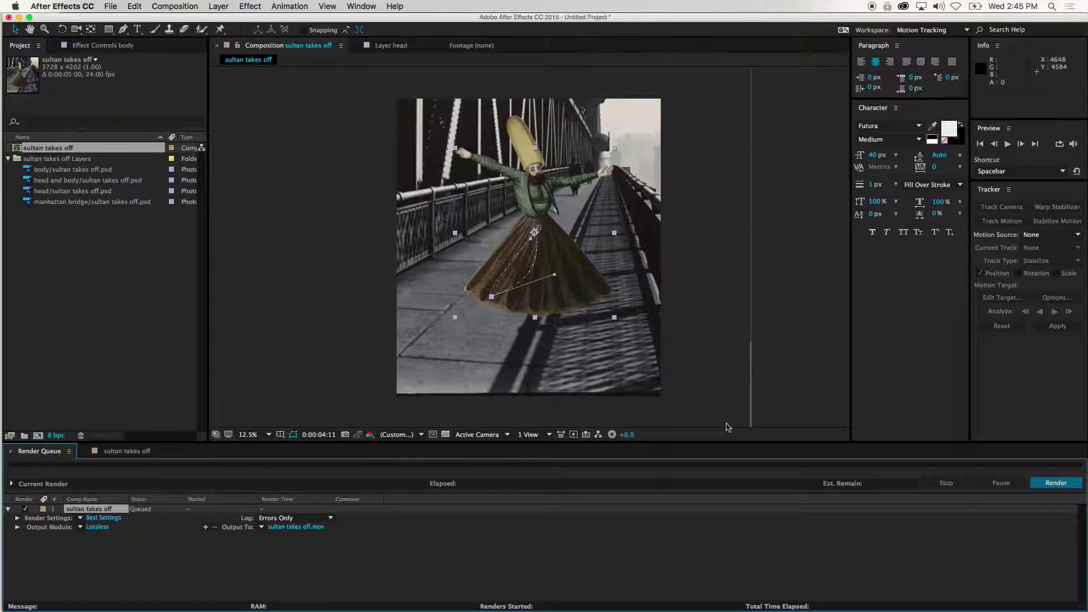
{"action": "left_click", "coordinate": [1058, 485]}
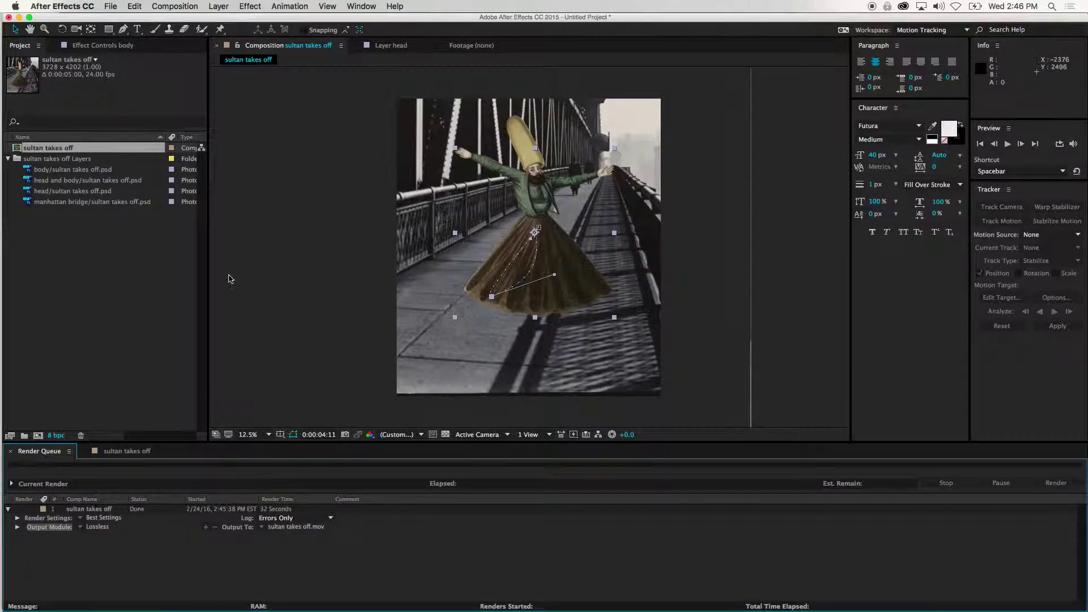
Check the composition settings of sultan takes off, and close them without changes
{"action": "left_click", "coordinate": [116, 451]}
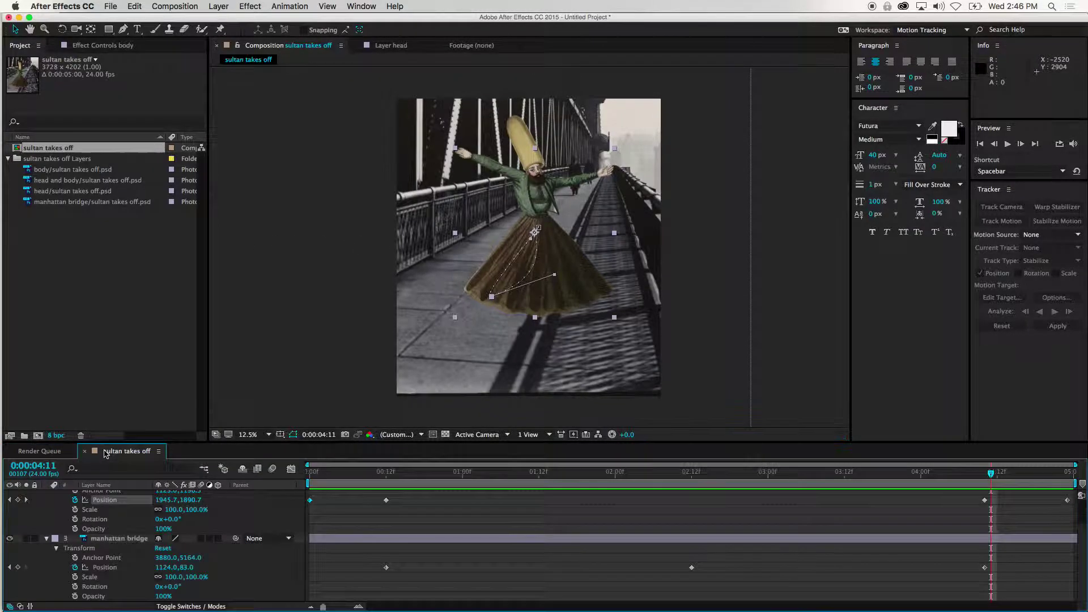
{"action": "left_click", "coordinate": [168, 6]}
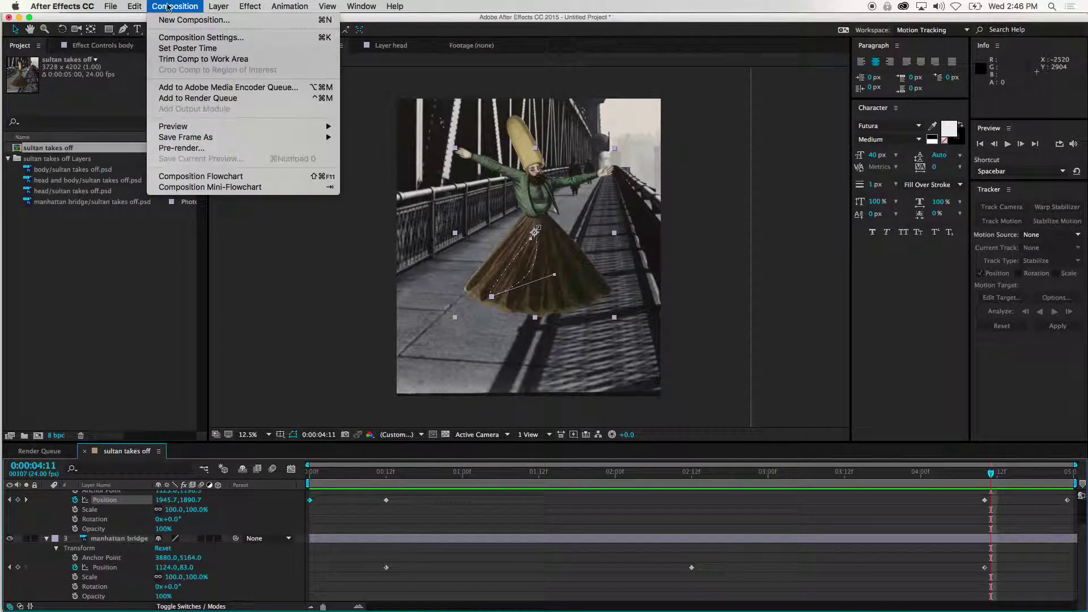
{"action": "left_click", "coordinate": [180, 38]}
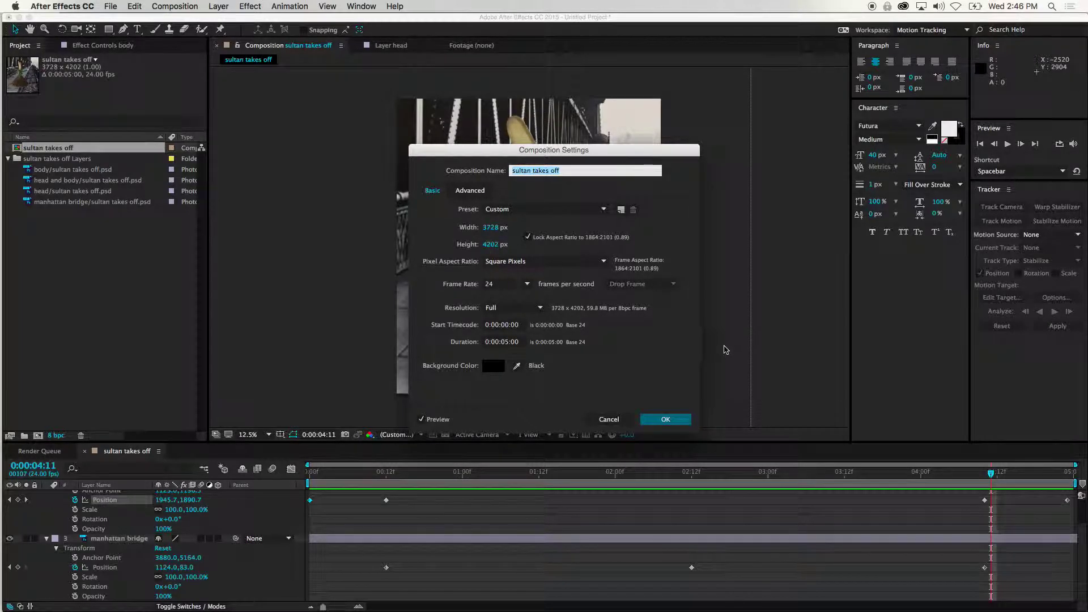
{"action": "left_click", "coordinate": [608, 419]}
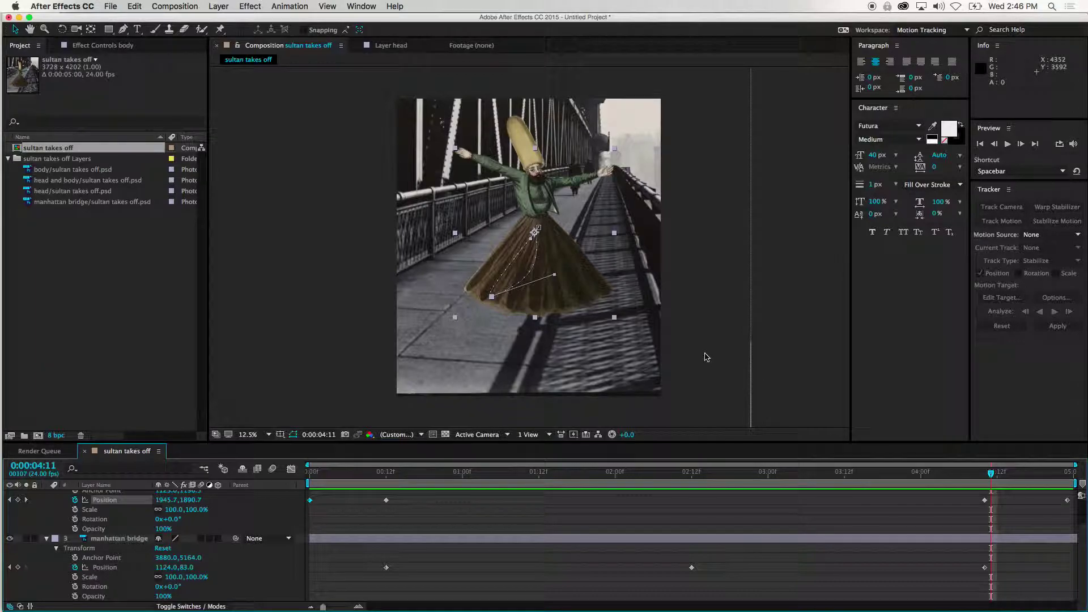
Switch to Finder and open the shake that folder inside Desktop, archive, ct 345
{"action": "key", "text": "super+Tab"}
{"action": "key", "text": "super+Tab"}
{"action": "key", "text": "super+Tab"}
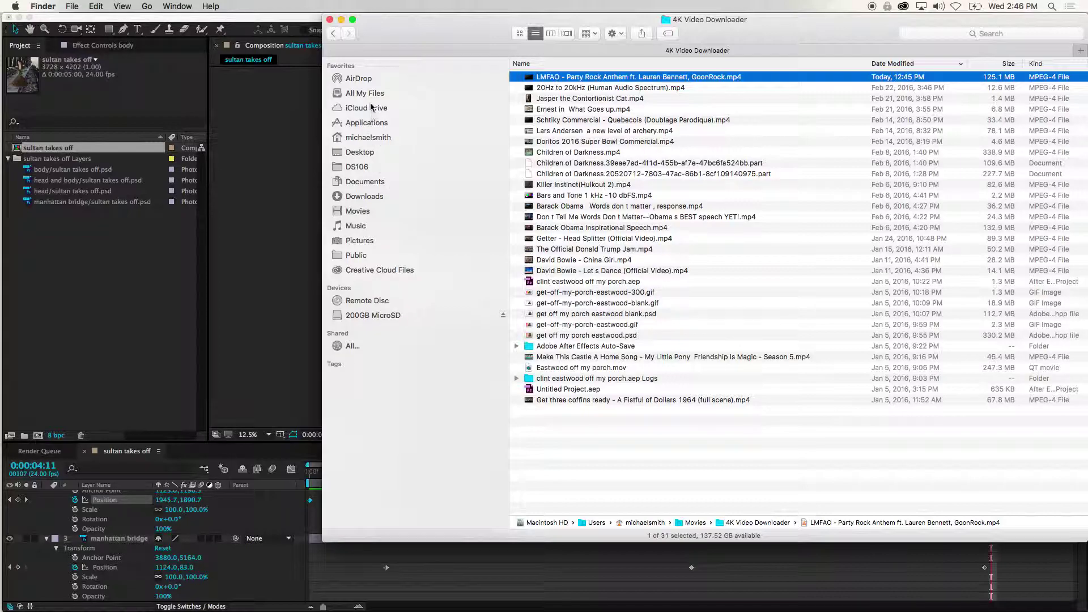
{"action": "left_click", "coordinate": [365, 158]}
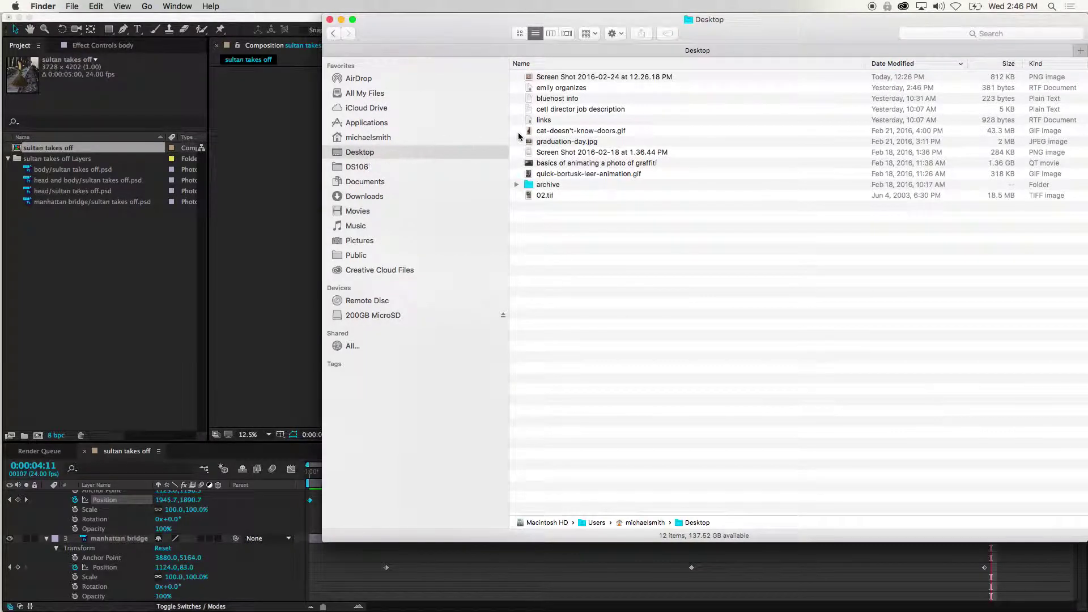
{"action": "double_click", "coordinate": [558, 182]}
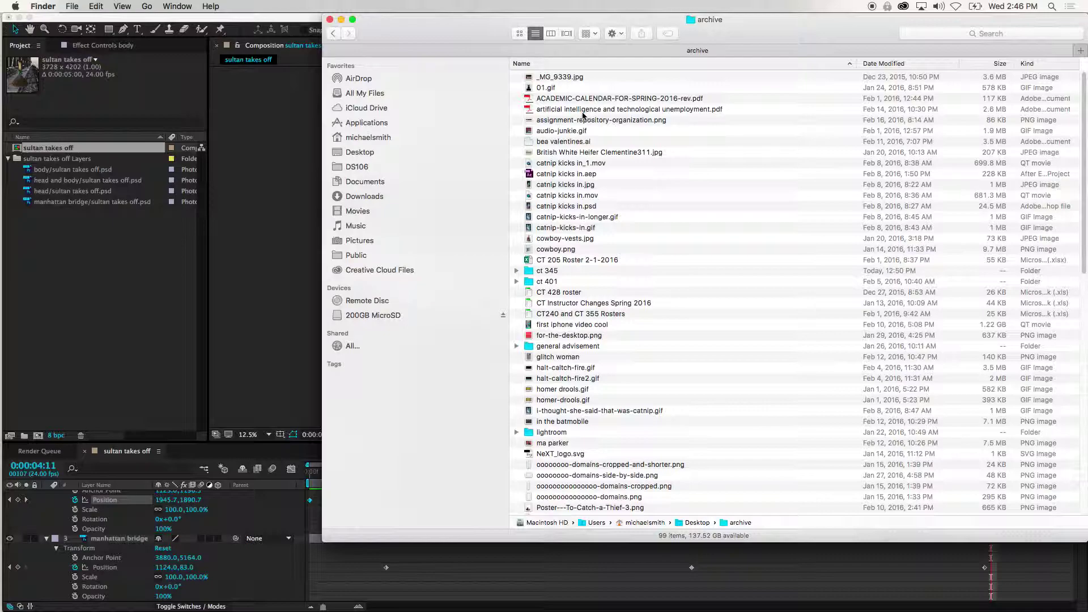
{"action": "left_click", "coordinate": [548, 271]}
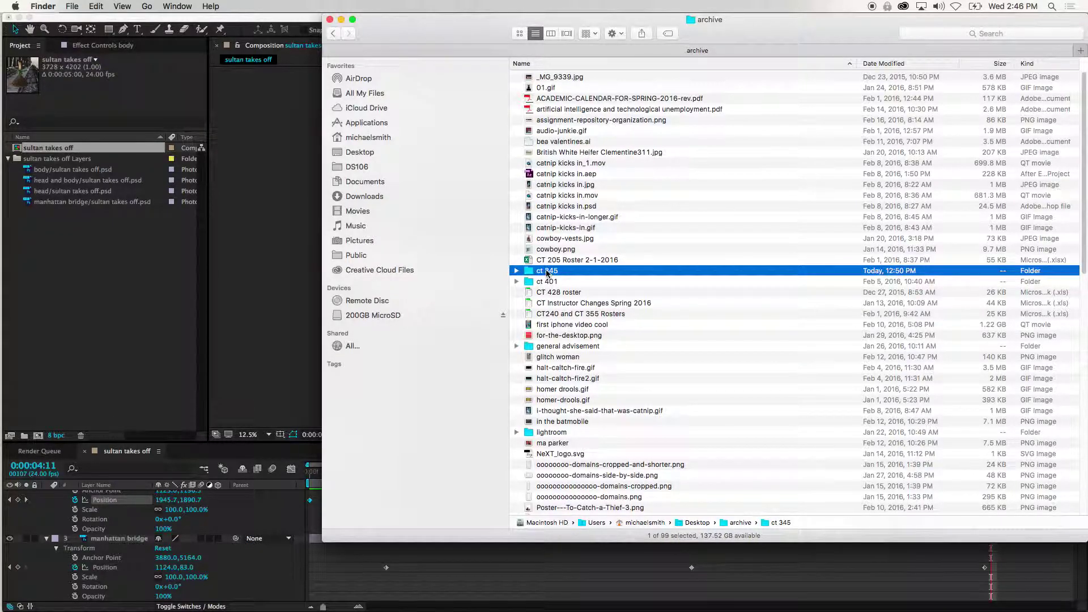
{"action": "double_click", "coordinate": [547, 272]}
{"action": "double_click", "coordinate": [563, 131]}
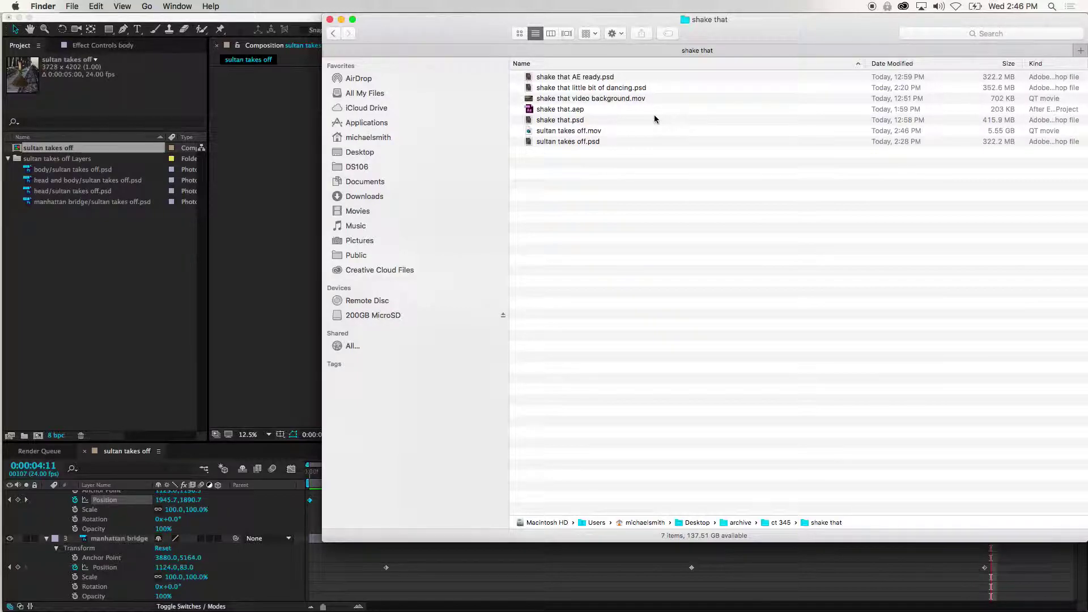
Quick-look at shake that video background.mov and at the rendered sultan takes off.mov
{"action": "left_click", "coordinate": [623, 99]}
{"action": "key", "text": "space"}
{"action": "key", "text": "space"}
{"action": "left_click", "coordinate": [590, 131]}
{"action": "key", "text": "space"}
{"action": "key", "text": "space"}
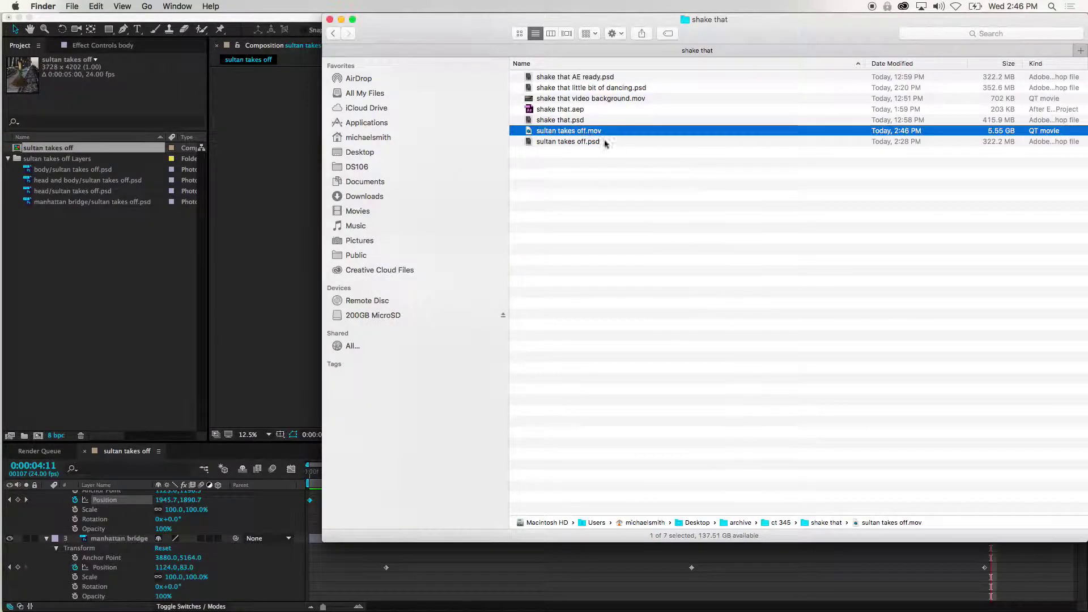
Open sultan takes off.mov with VLC, watch part of the playback, and close the player window
{"action": "left_click", "coordinate": [566, 122]}
{"action": "left_click", "coordinate": [566, 131]}
{"action": "right_click", "coordinate": [566, 131]}
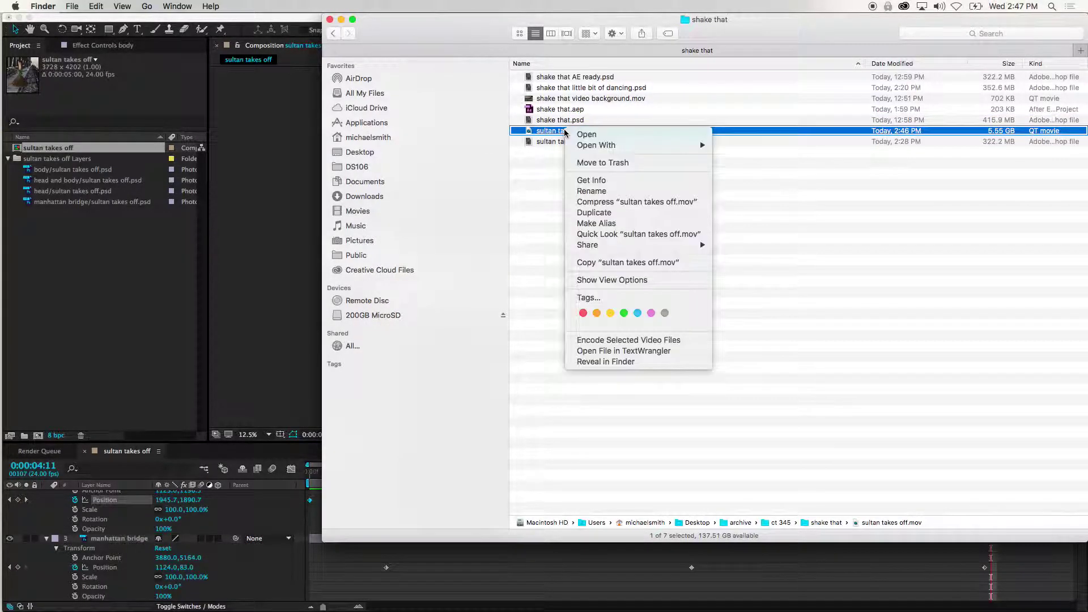
{"action": "mouse_move", "coordinate": [603, 148]}
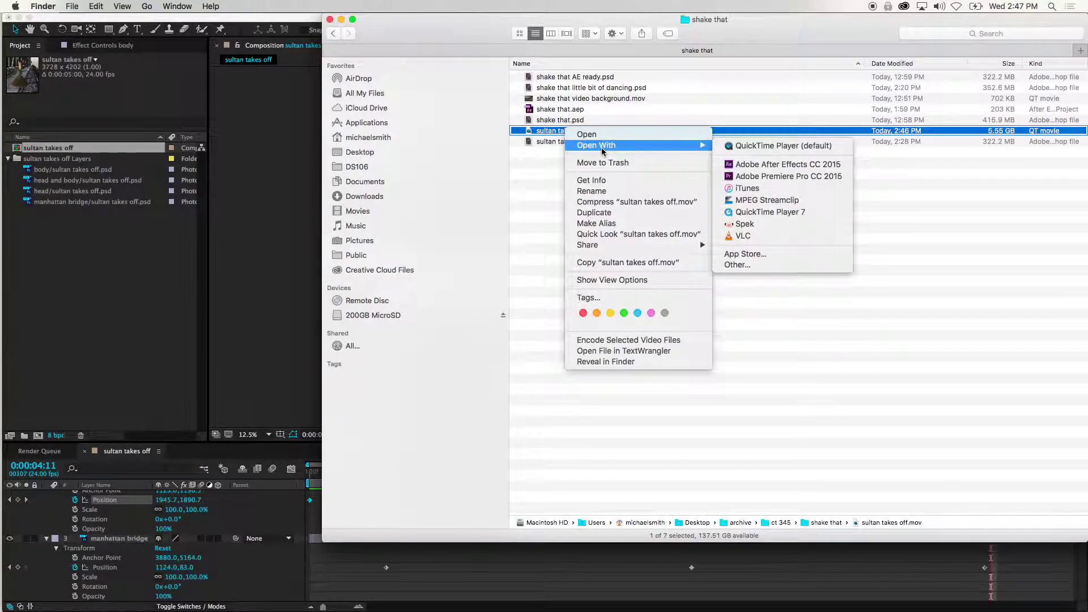
{"action": "left_click", "coordinate": [743, 237]}
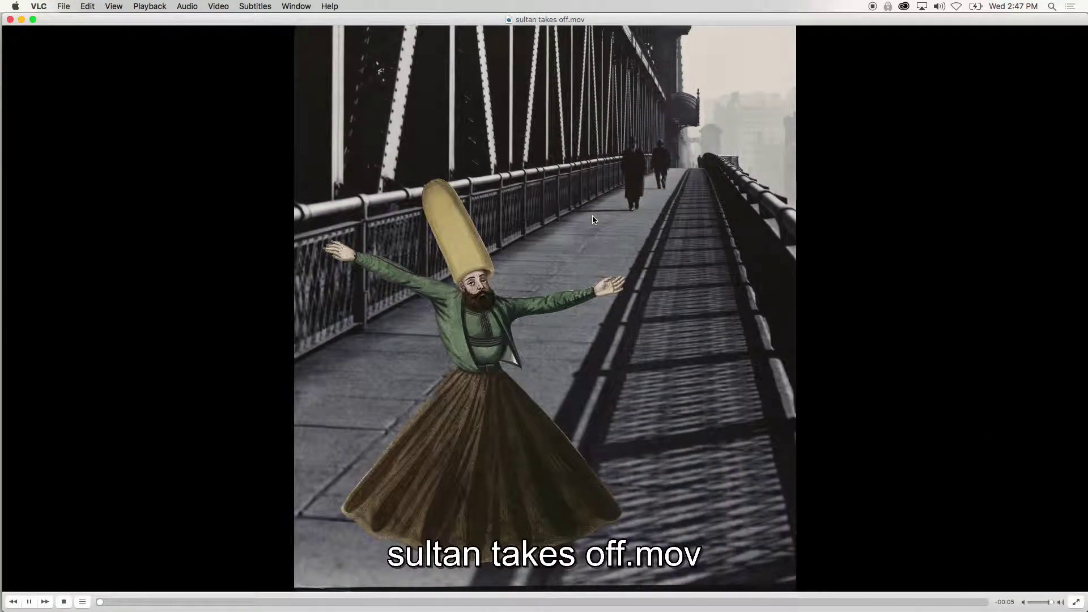
{"action": "key", "text": "space"}
{"action": "key", "text": "space"}
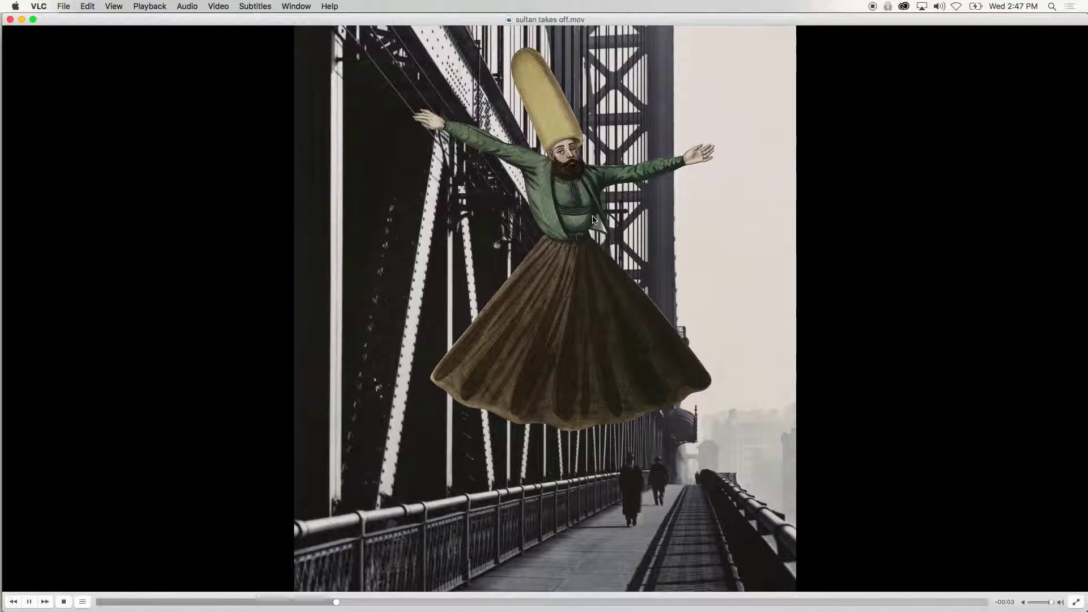
{"action": "key", "text": "space"}
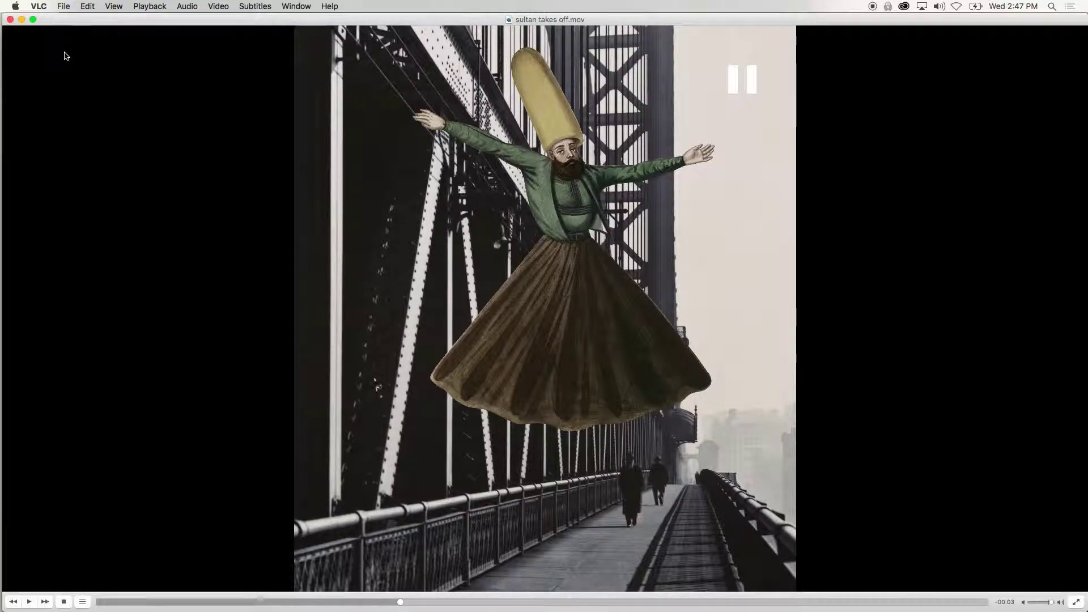
{"action": "left_click", "coordinate": [10, 20]}
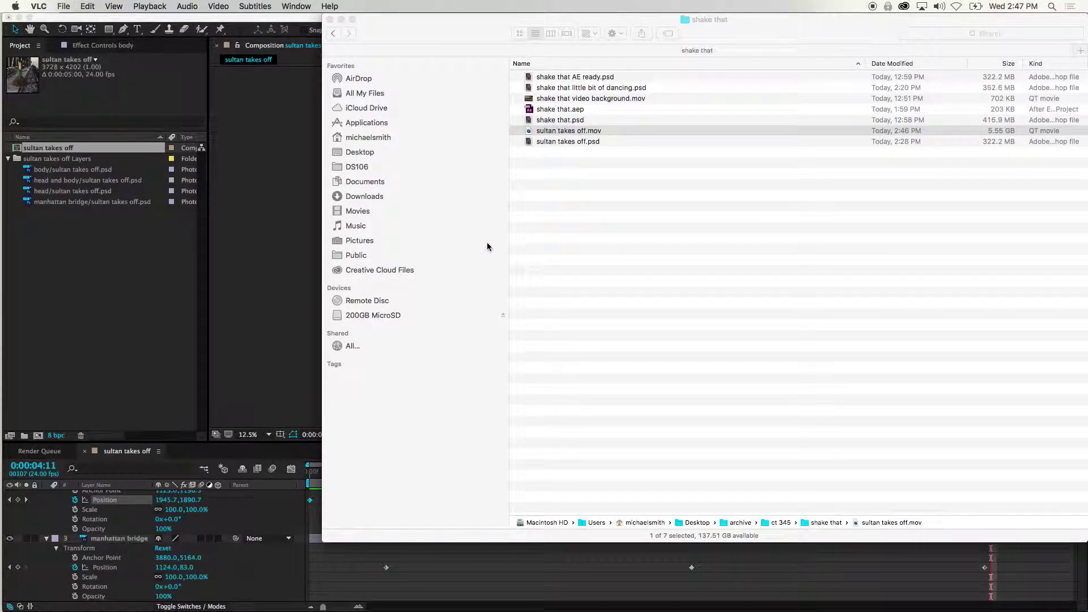
Switch back to After Effects and add the sultan takes off composition to the render queue a second time
{"action": "left_click", "coordinate": [110, 341]}
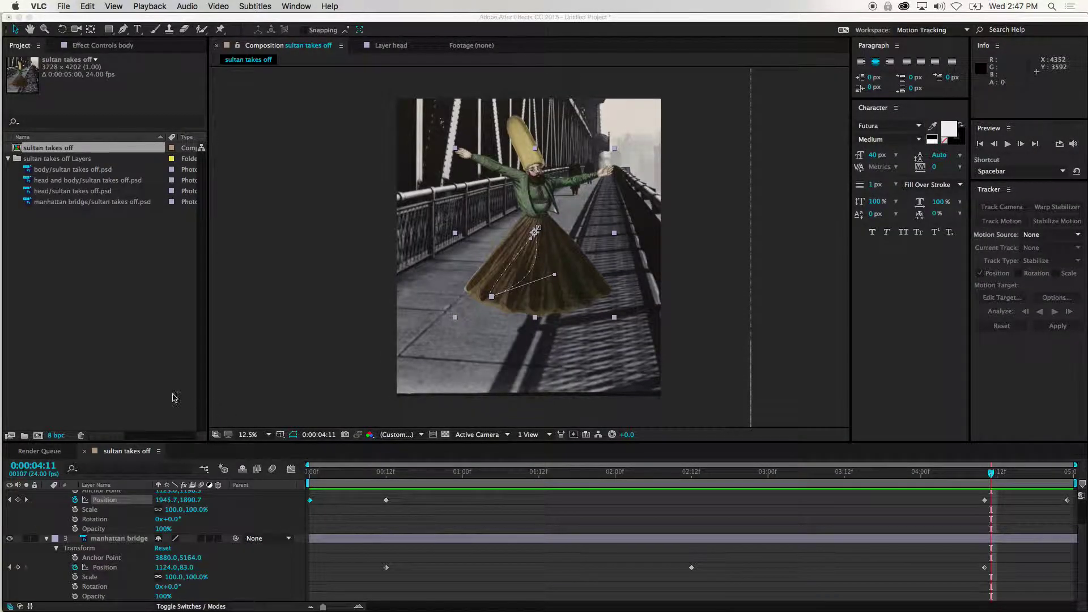
{"action": "left_click", "coordinate": [46, 456]}
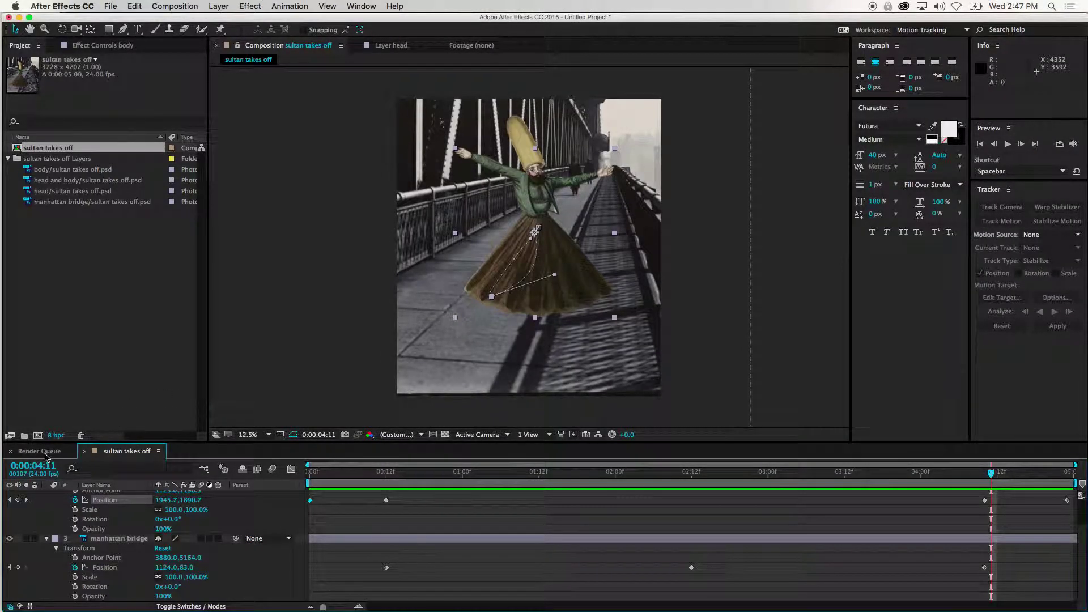
{"action": "left_click", "coordinate": [126, 265]}
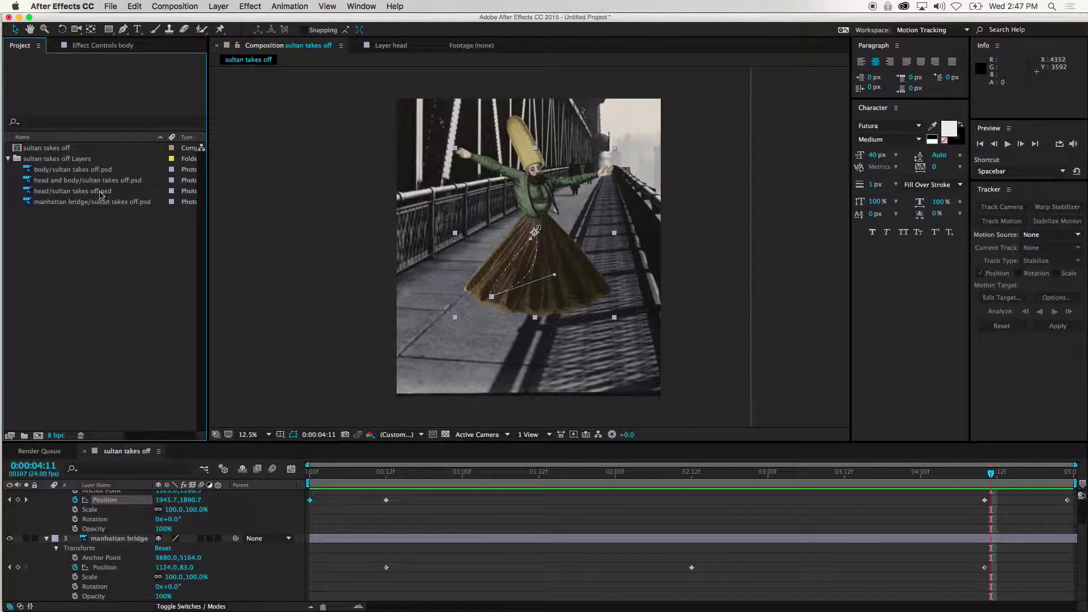
{"action": "left_click", "coordinate": [128, 453]}
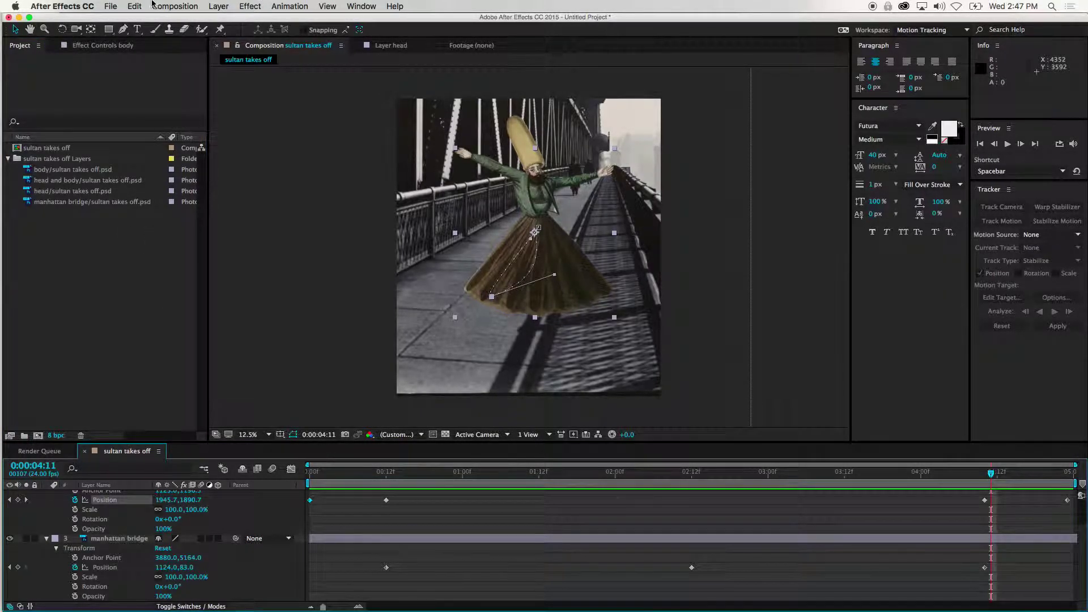
{"action": "left_click", "coordinate": [120, 6]}
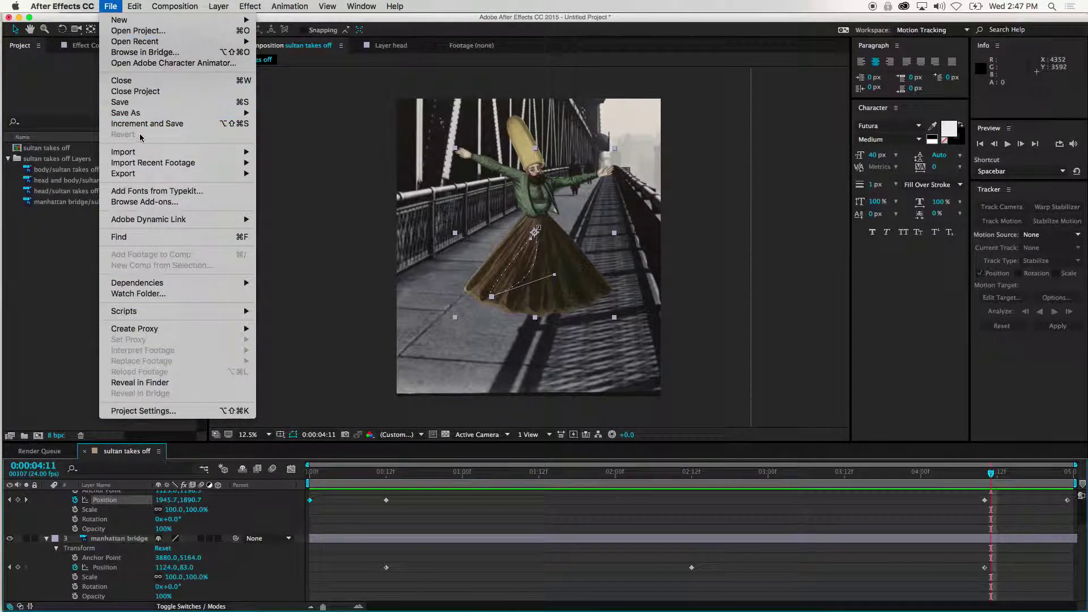
{"action": "mouse_move", "coordinate": [150, 115]}
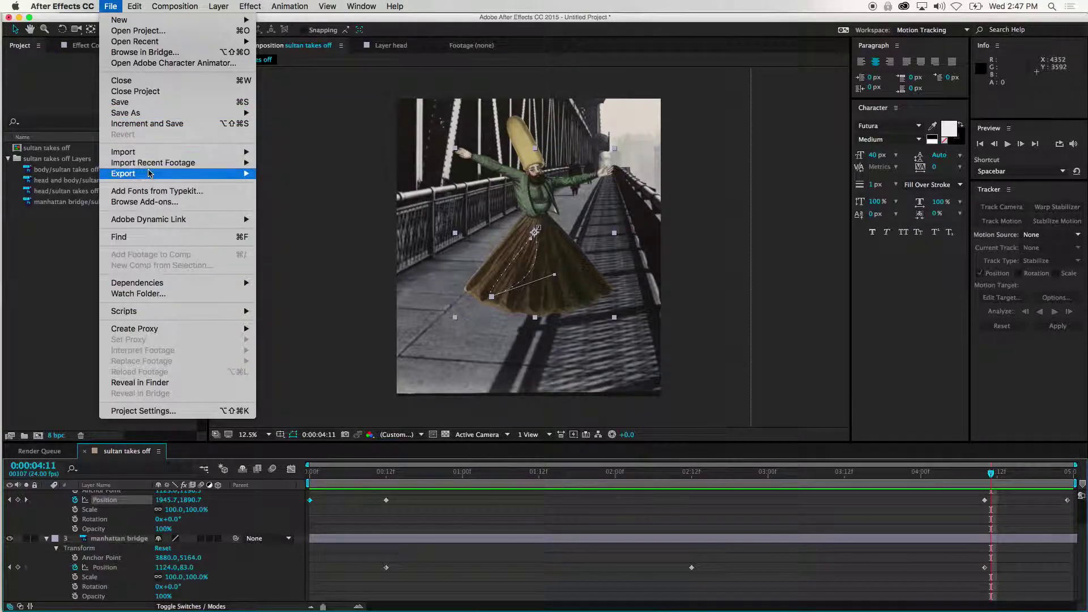
{"action": "mouse_move", "coordinate": [149, 174]}
{"action": "left_click", "coordinate": [307, 185]}
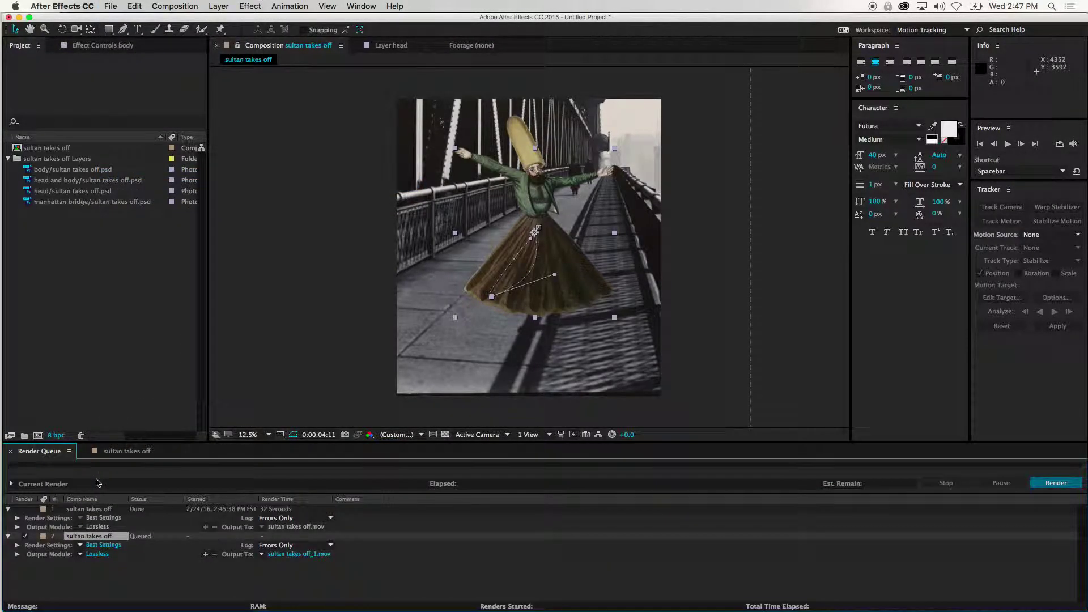
Set the render resolution of the second sultan takes off queue item to Quarter in its render settings
{"action": "left_click", "coordinate": [99, 545]}
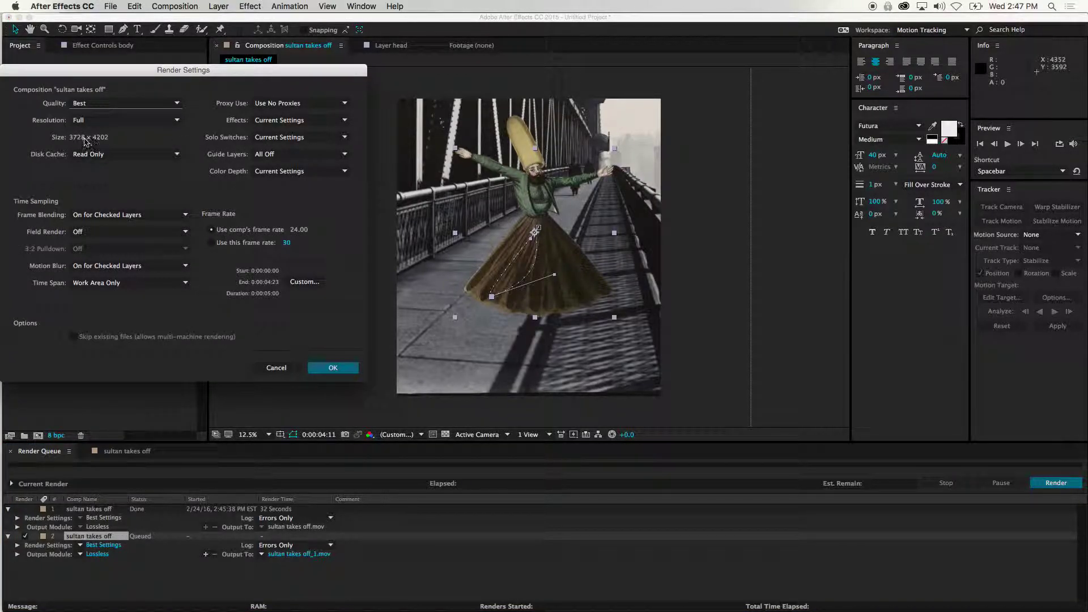
{"action": "left_click", "coordinate": [115, 119]}
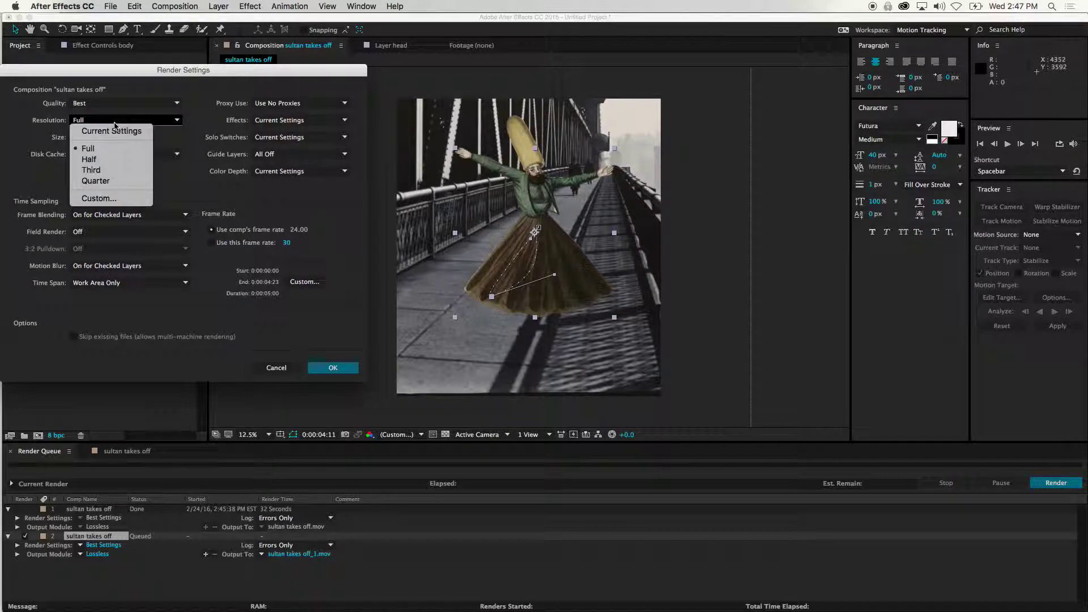
{"action": "left_click", "coordinate": [111, 170]}
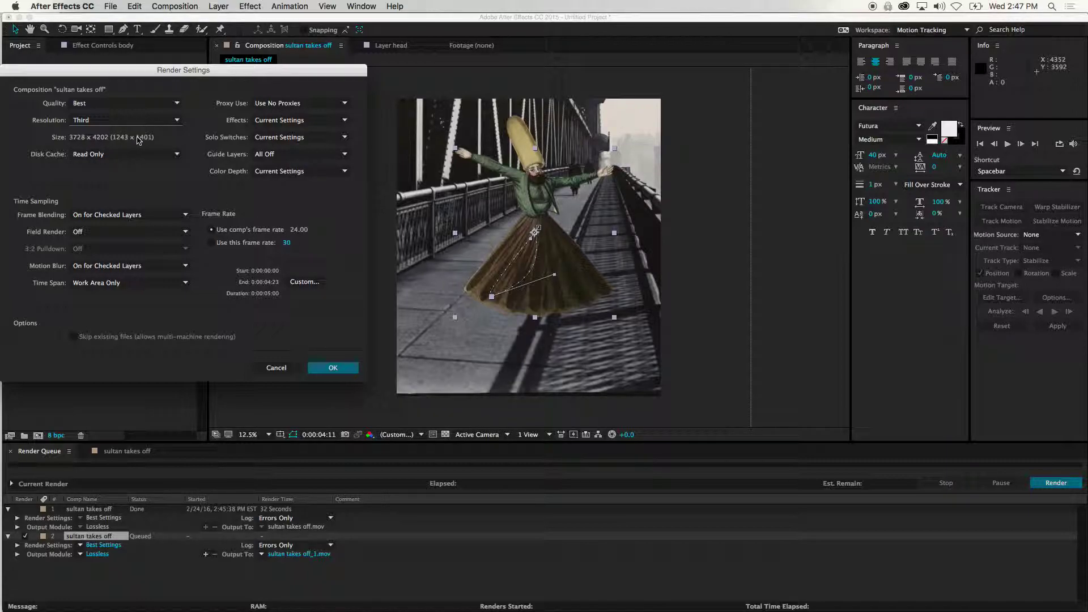
{"action": "left_click", "coordinate": [179, 119]}
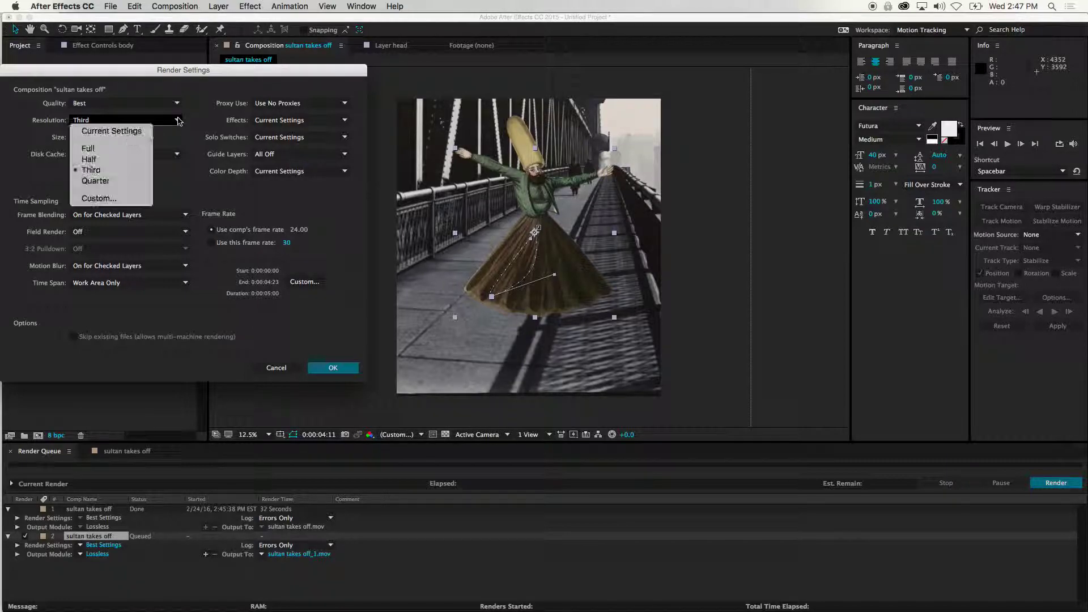
{"action": "left_click", "coordinate": [129, 181]}
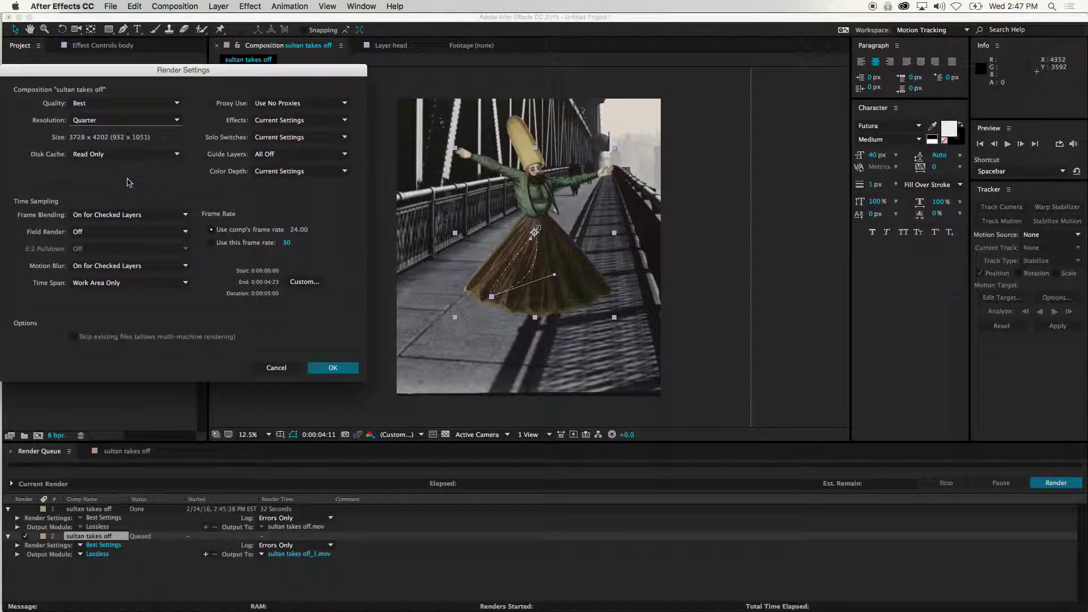
{"action": "left_click", "coordinate": [339, 367]}
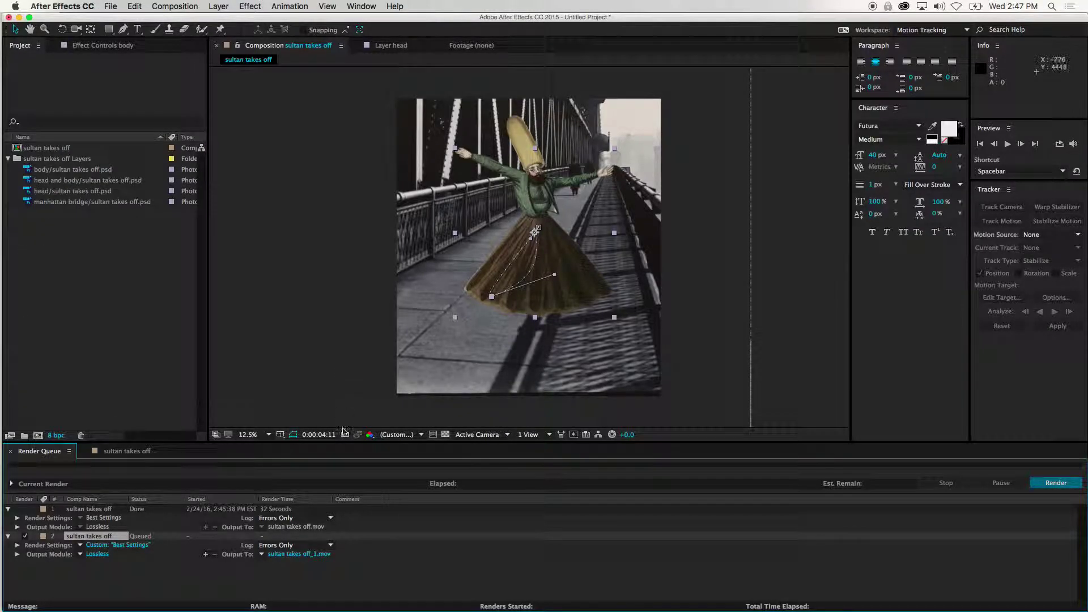
Name the second item's output movie sultan takes off 1-4 in the shake that folder and render it
{"action": "left_click", "coordinate": [300, 553]}
{"action": "left_click", "coordinate": [535, 103]}
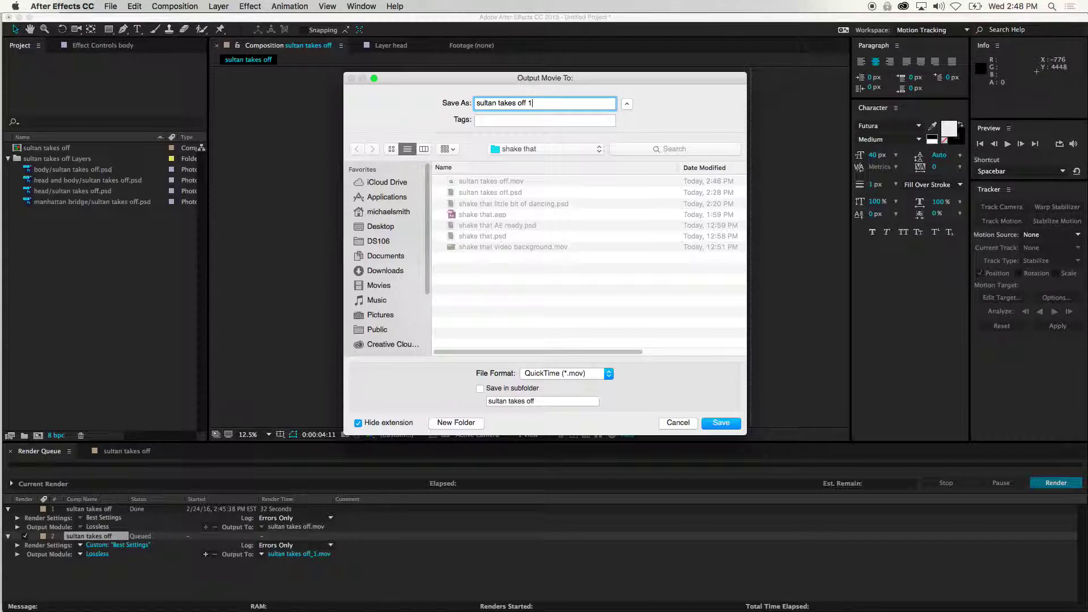
{"action": "key", "text": "Return"}
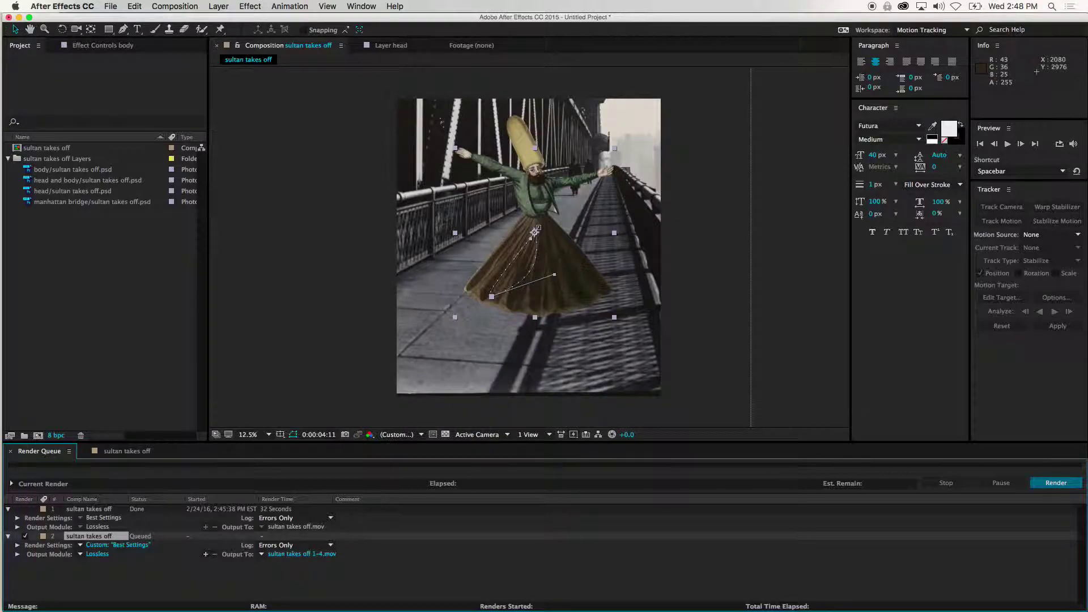
{"action": "left_click", "coordinate": [1056, 482]}
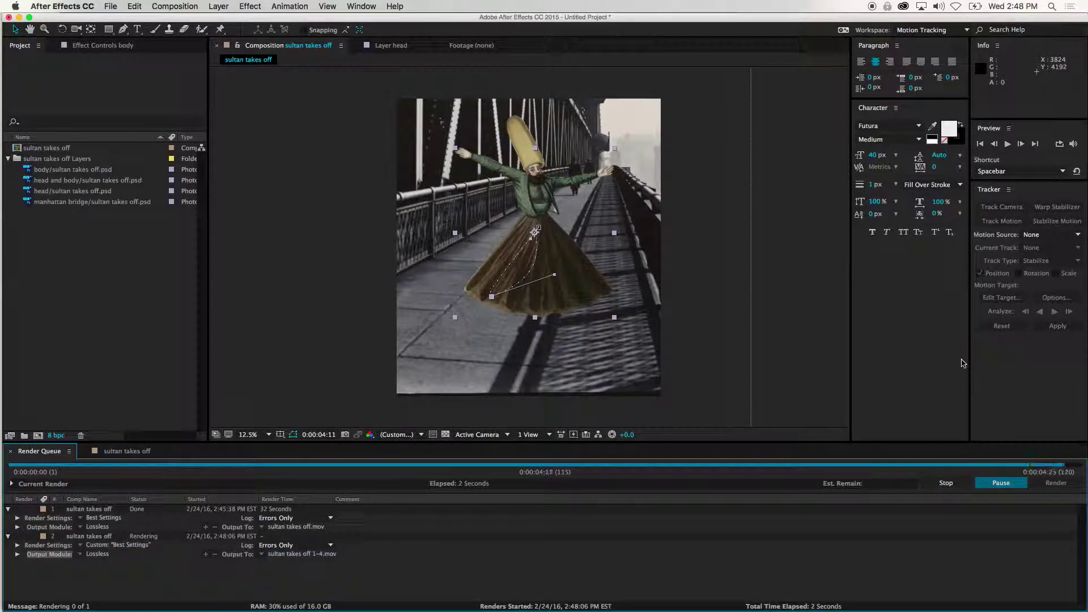
Switch to Finder and play sultan takes off 1-4.mov with VLC
{"action": "key", "text": "super+Tab"}
{"action": "key", "text": "super+Tab"}
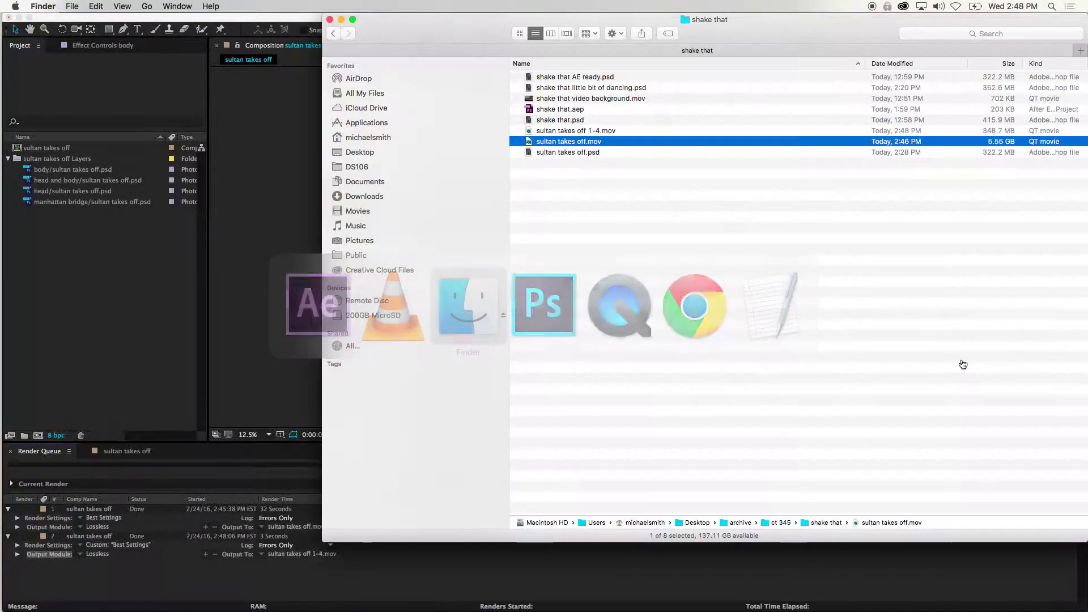
{"action": "left_click", "coordinate": [598, 131]}
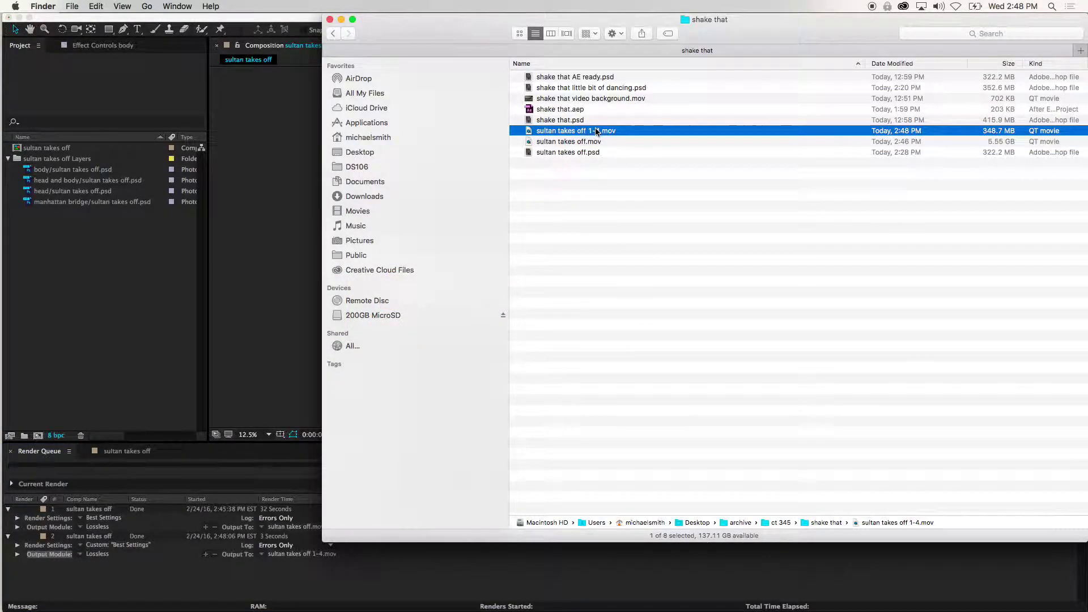
{"action": "right_click", "coordinate": [597, 130]}
{"action": "mouse_move", "coordinate": [626, 149]}
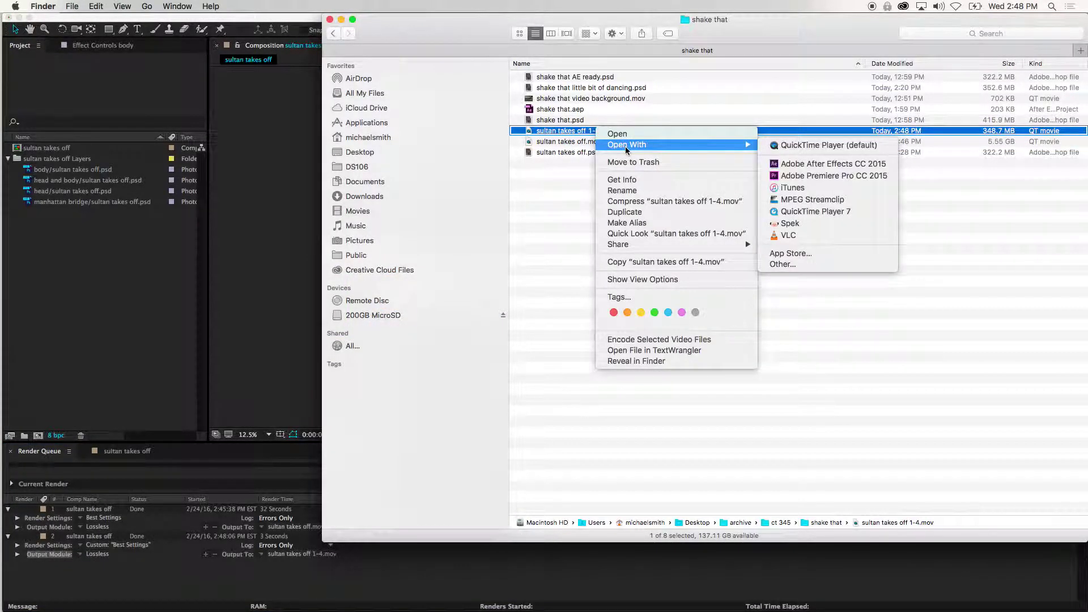
{"action": "left_click", "coordinate": [776, 236]}
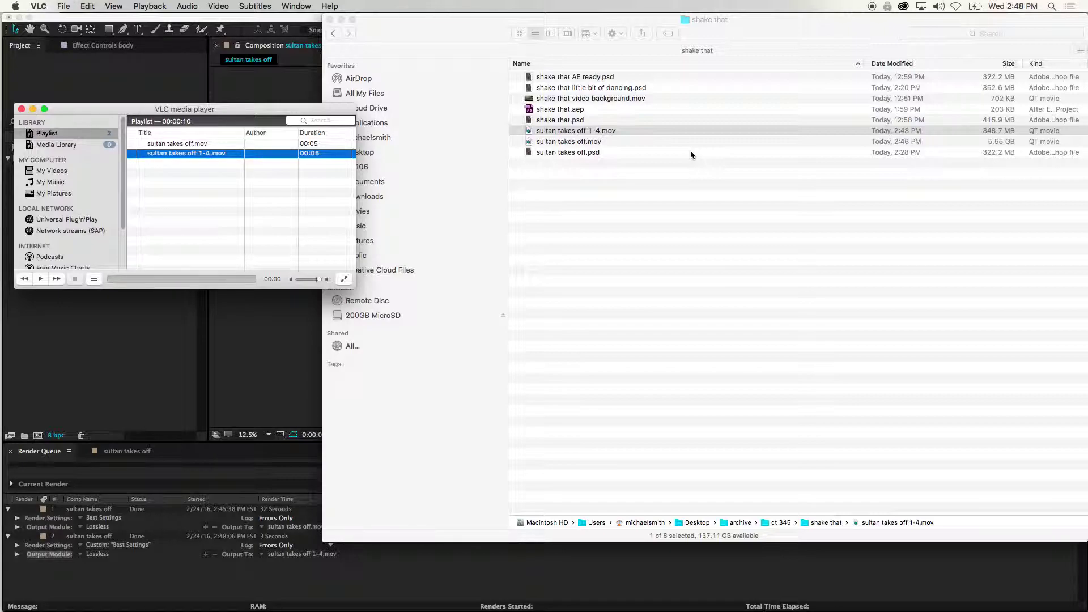
Switch back to After Effects and save the project as sultan take off in the shake that folder, closing it
{"action": "key", "text": "super+Tab"}
{"action": "key", "text": "Tab"}
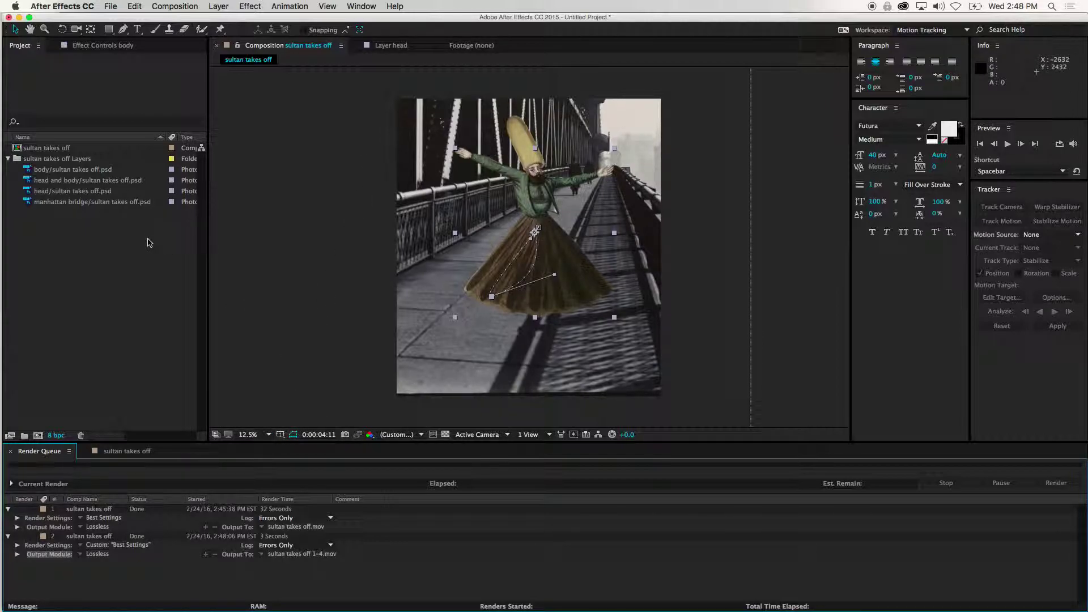
{"action": "key", "text": "super+q"}
{"action": "left_click", "coordinate": [615, 332]}
{"action": "type", "text": "sultan take off"}
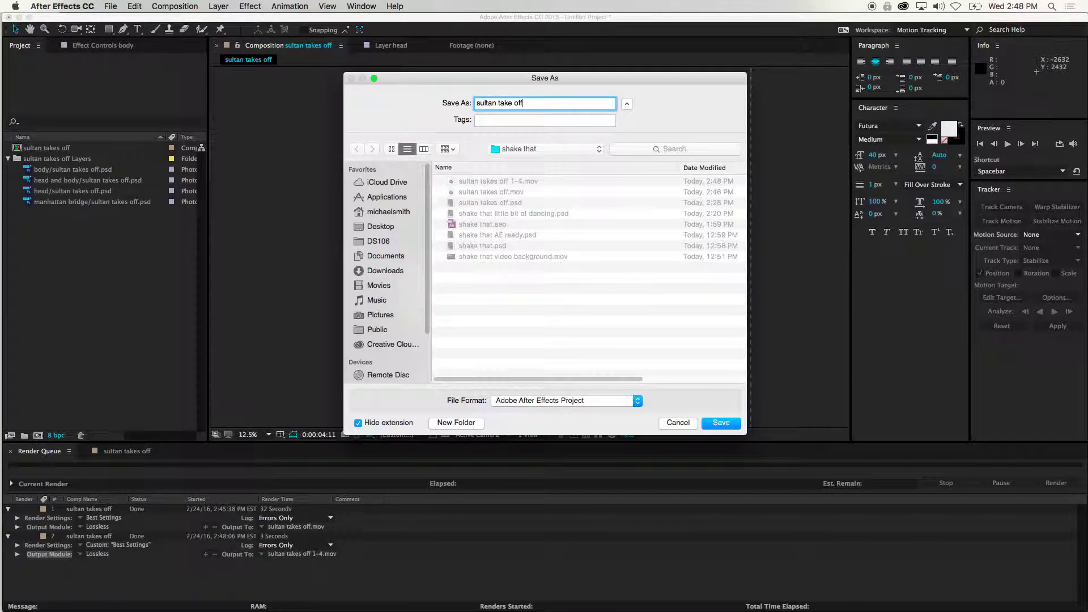
{"action": "key", "text": "Return"}
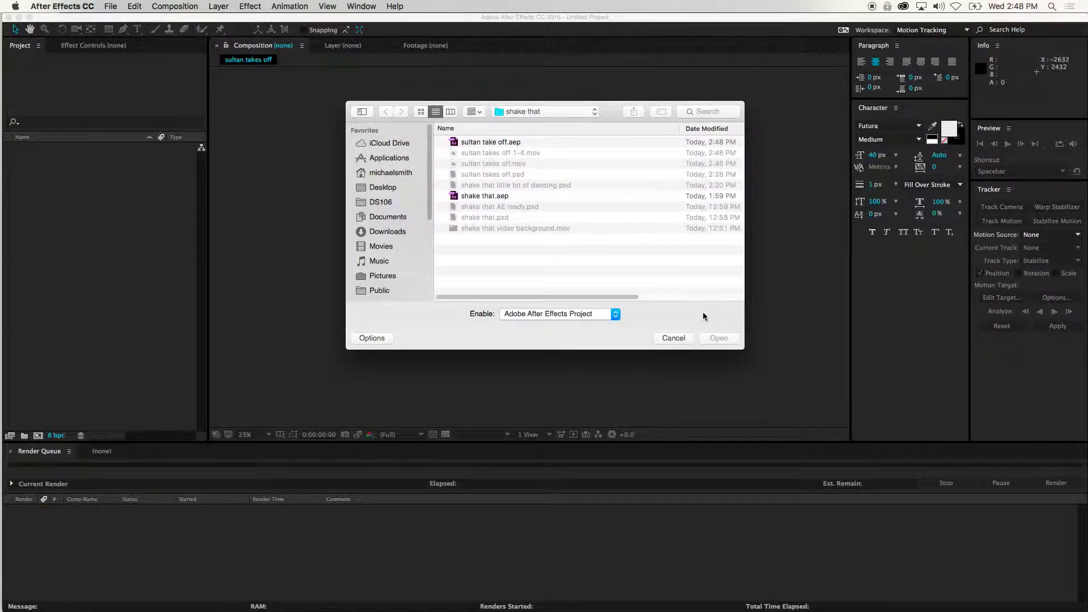
Open the shake that.aep project and preview the shake that video background composition
{"action": "left_click", "coordinate": [675, 339]}
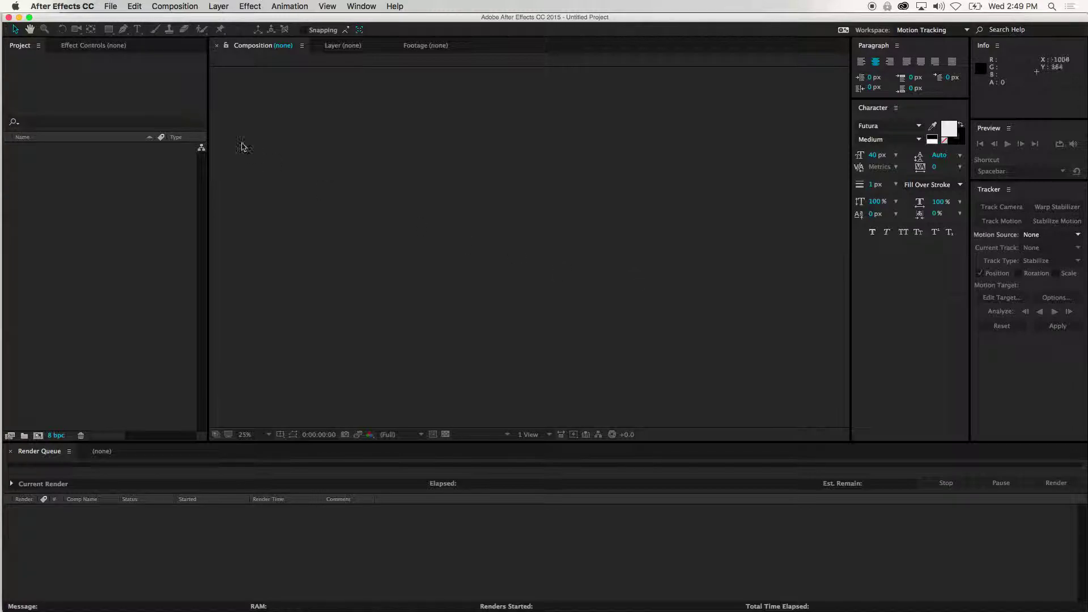
{"action": "key", "text": "super+o"}
{"action": "key", "text": "Down"}
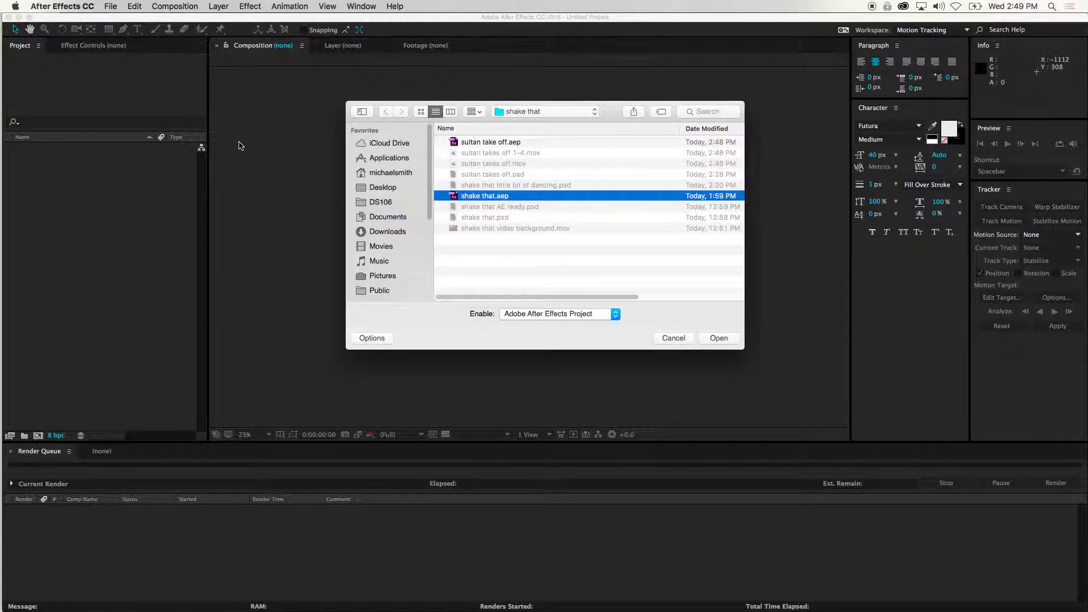
{"action": "key", "text": "Return"}
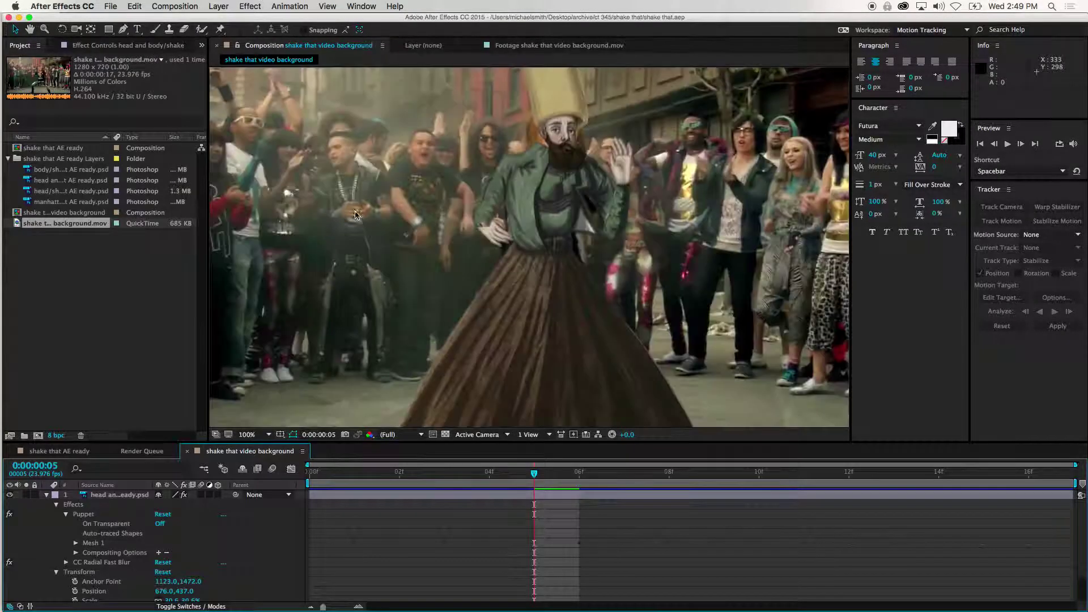
{"action": "key", "text": "space"}
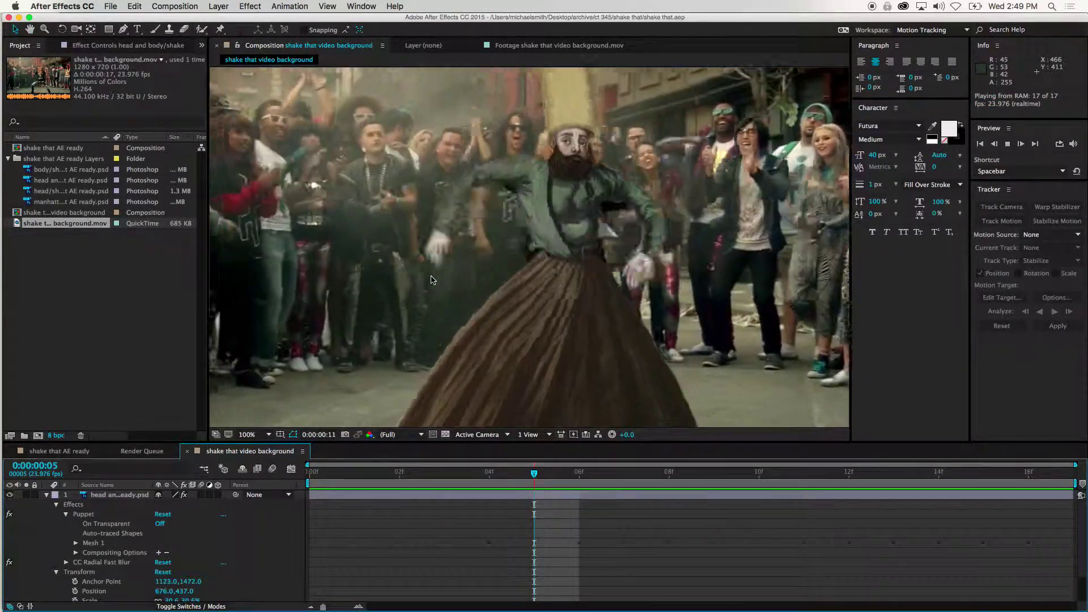
{"action": "key", "text": "space"}
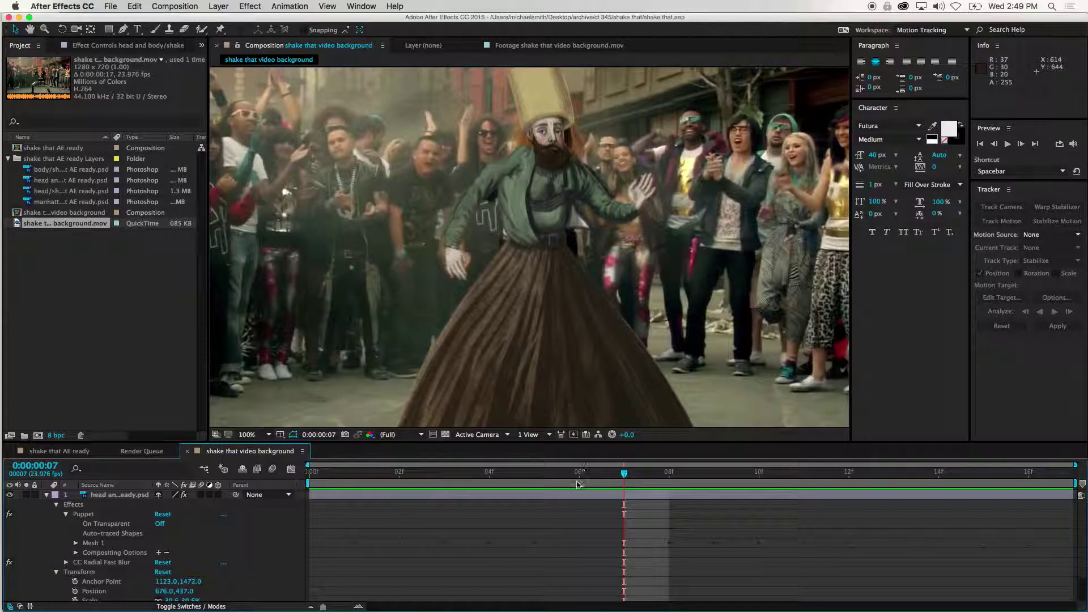
Add the shake that video background composition to the render queue
{"action": "left_click", "coordinate": [136, 496]}
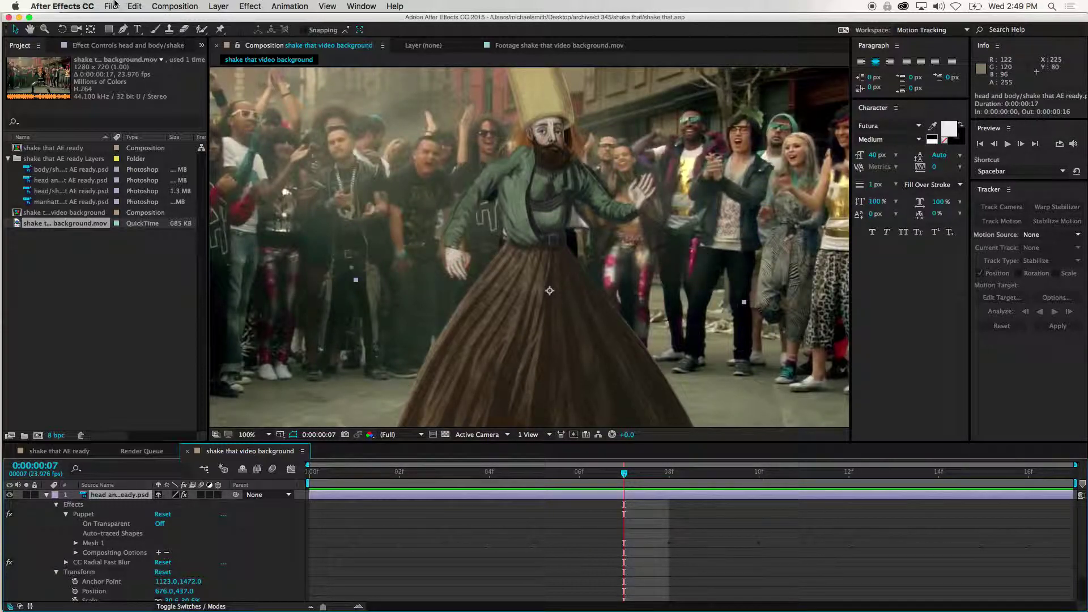
{"action": "left_click", "coordinate": [115, 4]}
{"action": "mouse_move", "coordinate": [162, 173]}
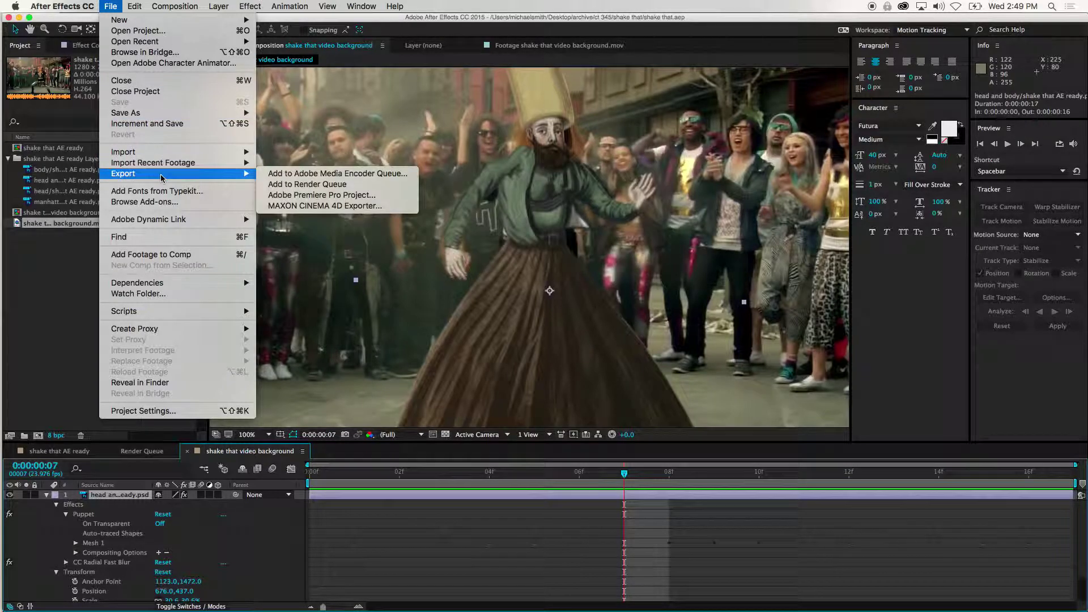
{"action": "left_click", "coordinate": [306, 185]}
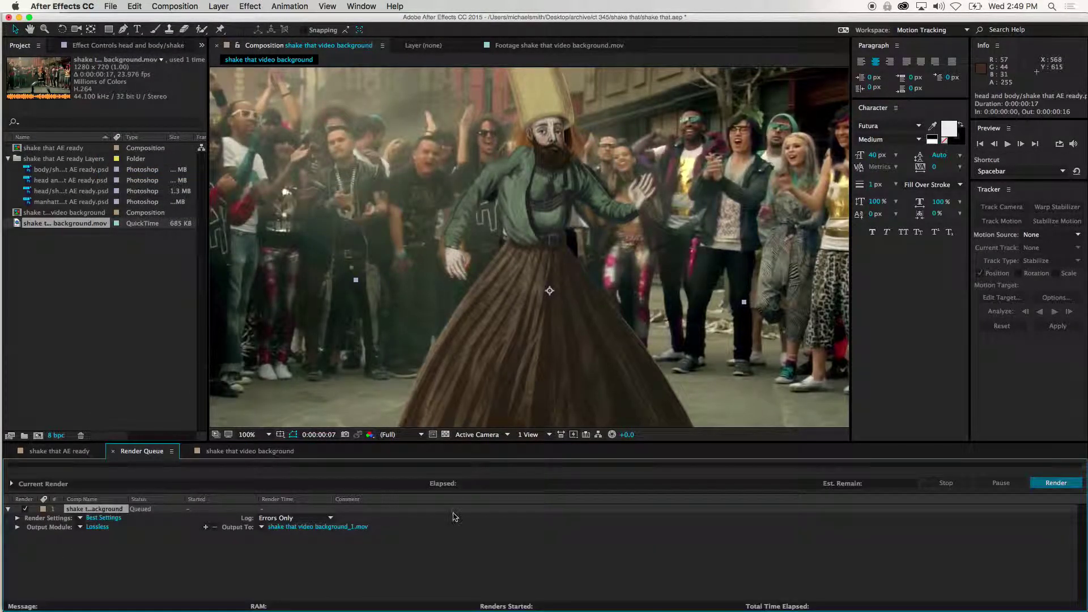
Name the queued output movie shake that sultan in the shake that folder and render it
{"action": "left_click", "coordinate": [319, 526]}
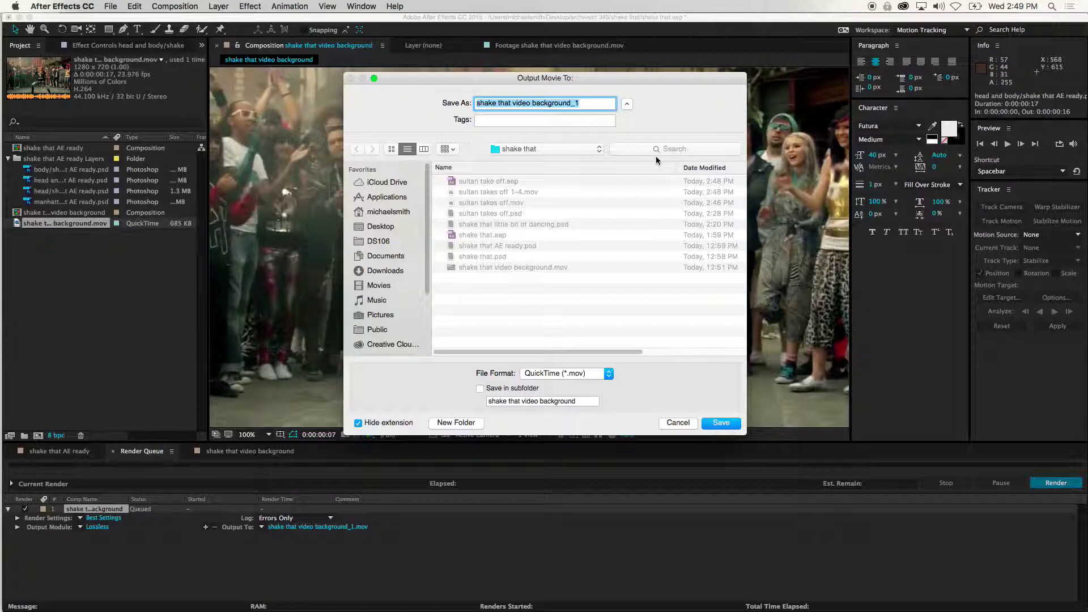
{"action": "key", "text": "Right"}
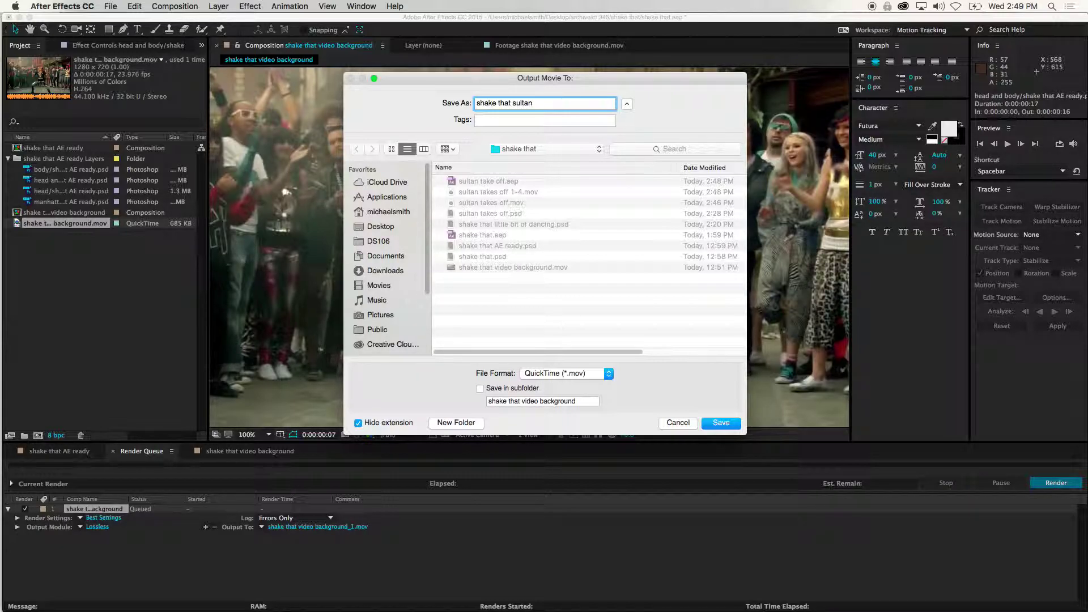
{"action": "key", "text": "Return"}
{"action": "left_click", "coordinate": [1055, 483]}
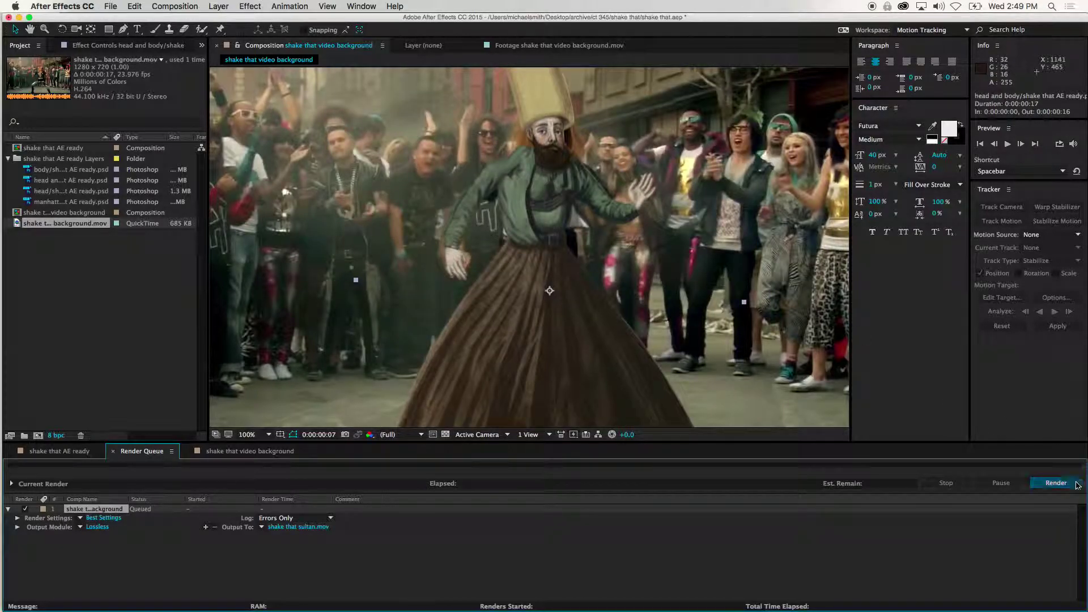
Switch to VLC and open shake that sultan.mov from the shake that folder
{"action": "key", "text": "super+Tab"}
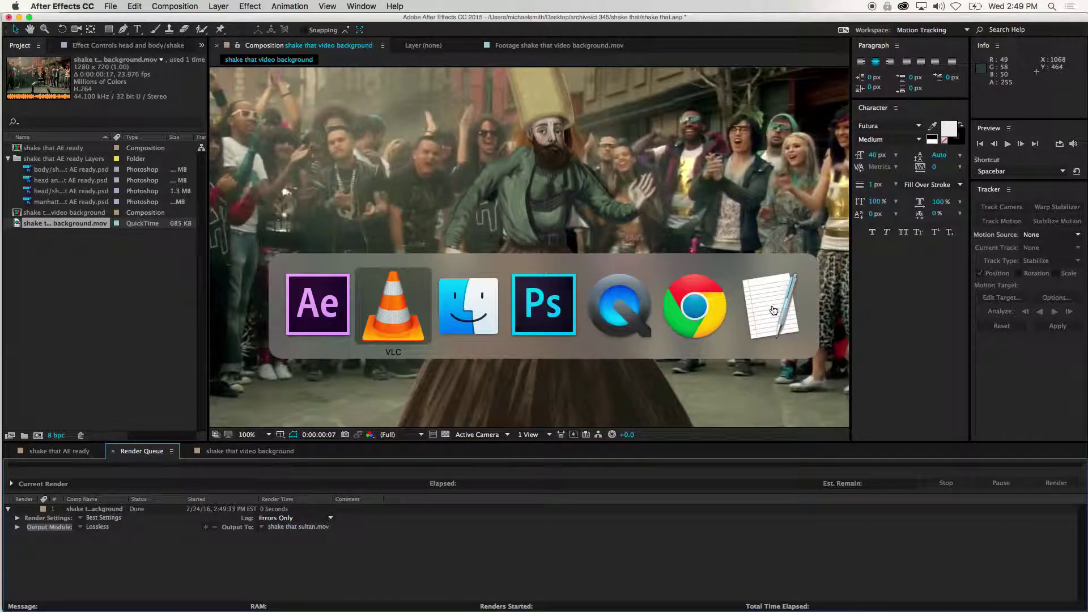
{"action": "key", "text": "super+o"}
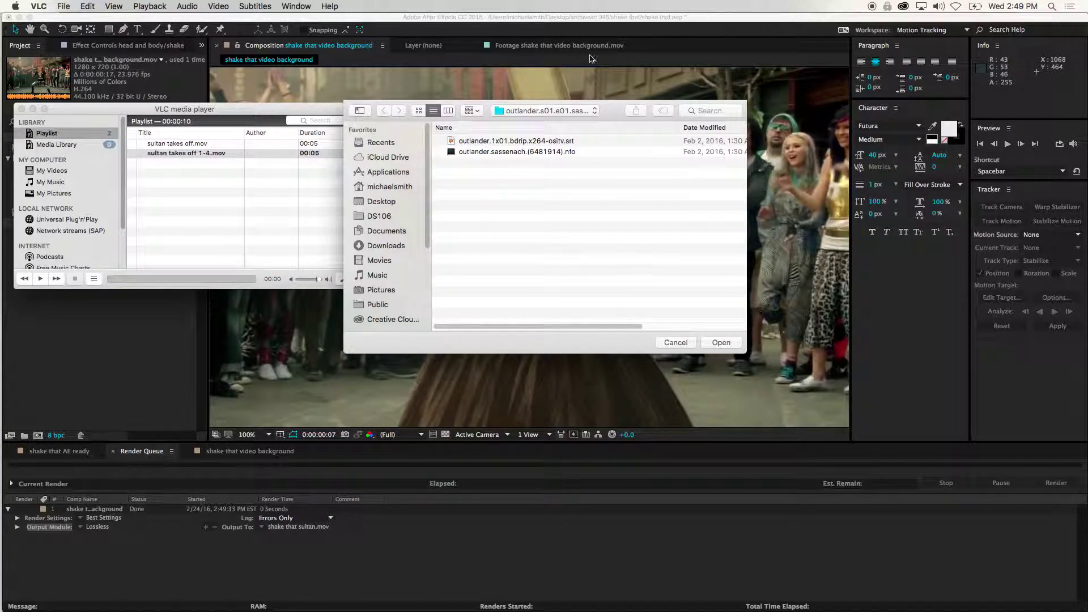
{"action": "left_click", "coordinate": [560, 111]}
{"action": "left_click", "coordinate": [565, 197]}
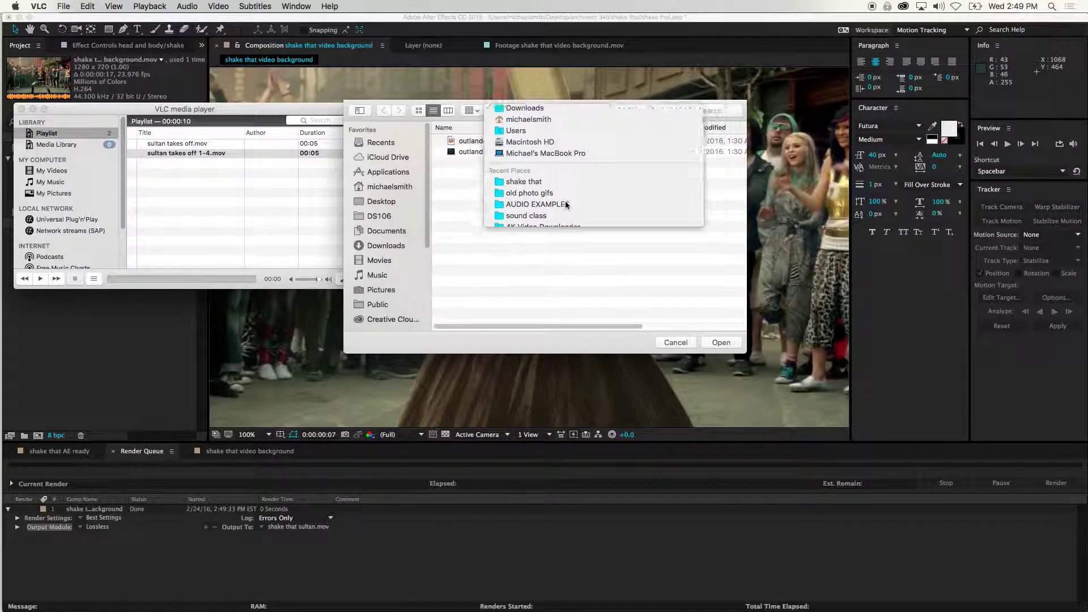
{"action": "key", "text": "Down"}
{"action": "key", "text": "Return"}
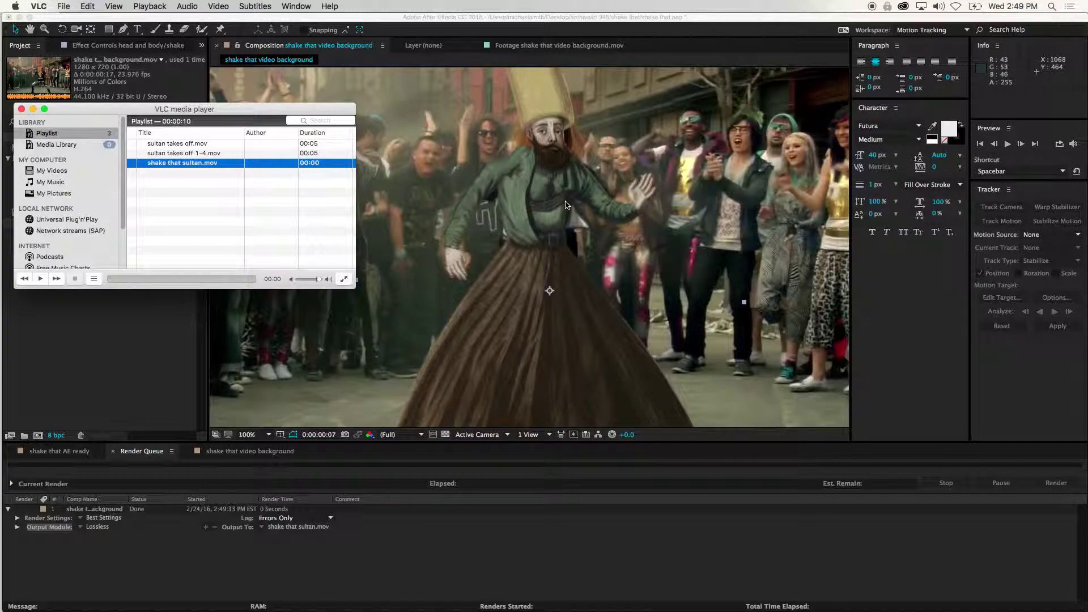
Switch to QuickTime Player
{"action": "key", "text": "super+Tab"}
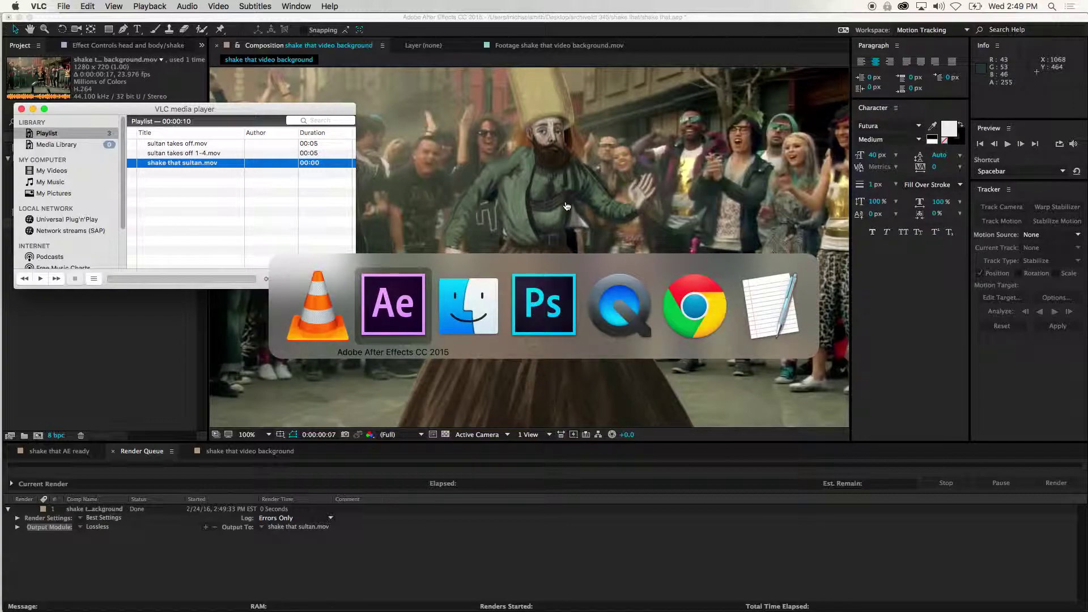
{"action": "key", "text": "super+Tab"}
{"action": "key", "text": "super+Tab"}
{"action": "key", "text": "super+Tab"}
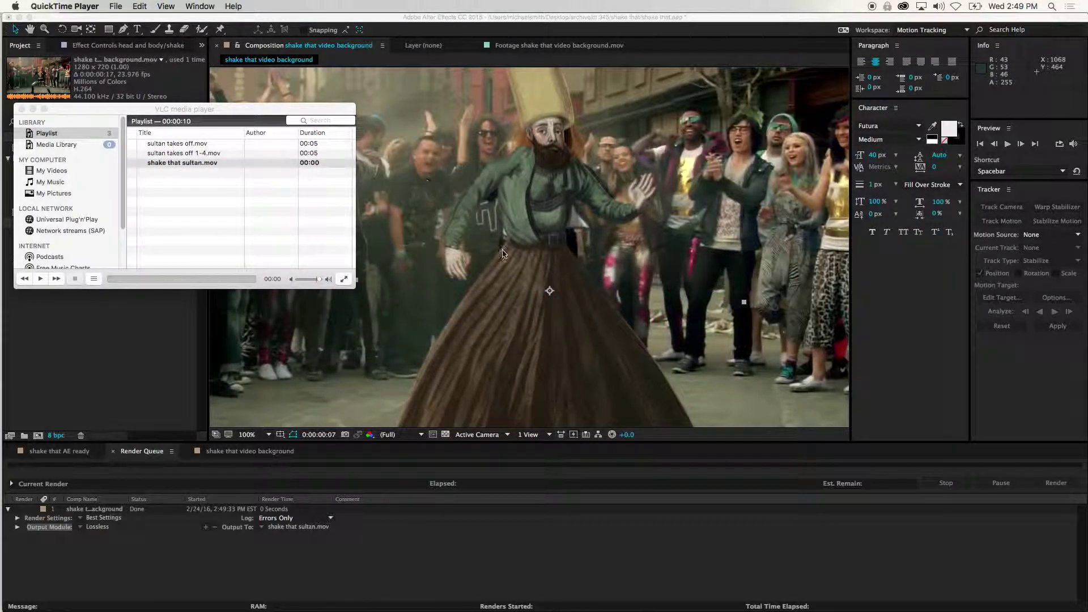